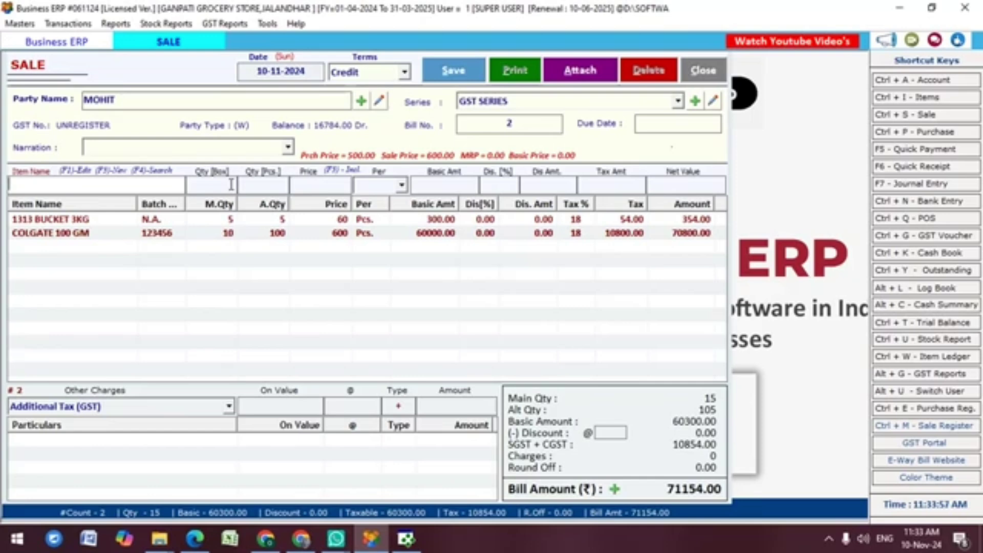
Step: Save bill 2, preview it in the GST Full Page format, then close the preview
key("F2")
left_click(97, 369)
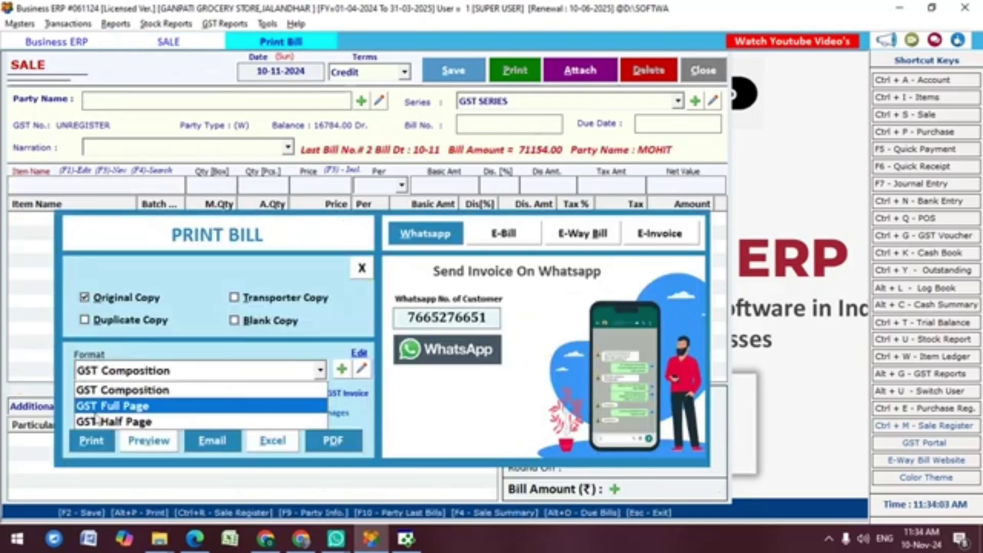
left_click(100, 407)
left_click(139, 440)
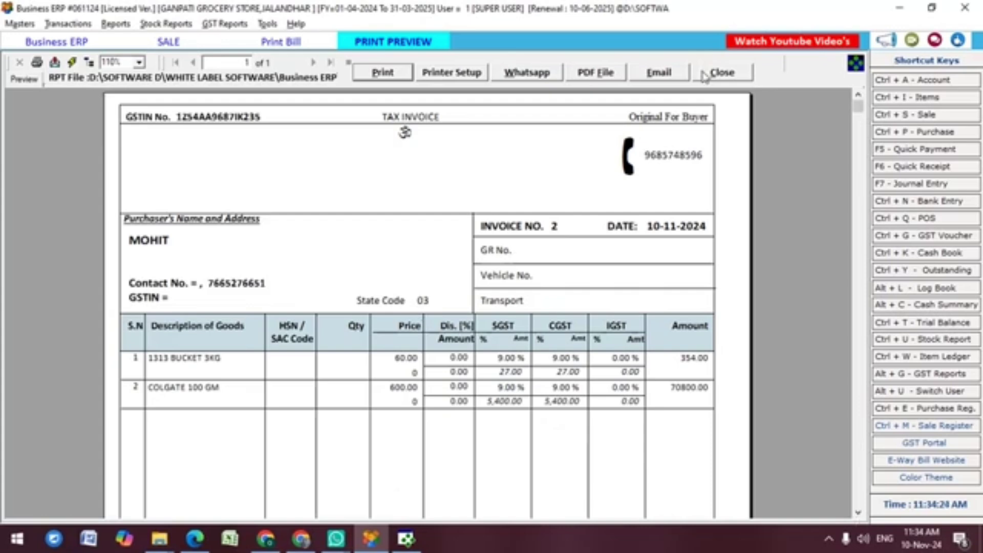
left_click(705, 76)
Step: Enable Ask for Transport Details In Sale in the General options and apply the change
key("Escape")
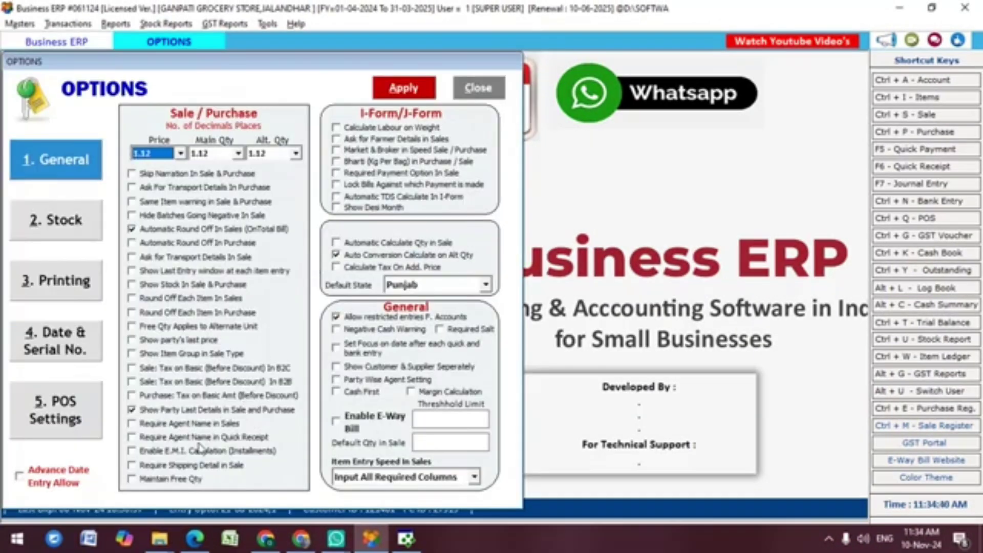
left_click(143, 261)
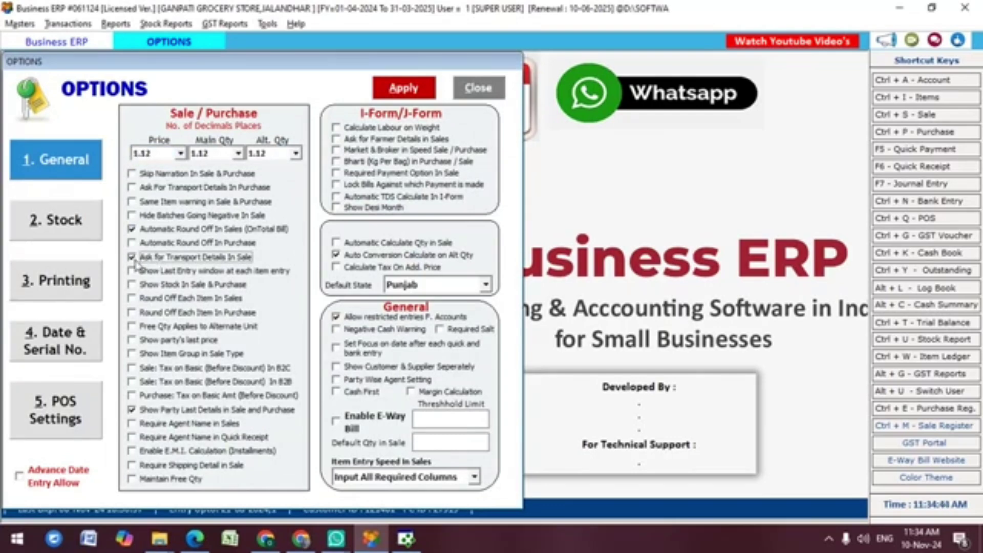
left_click(416, 93)
key("Return")
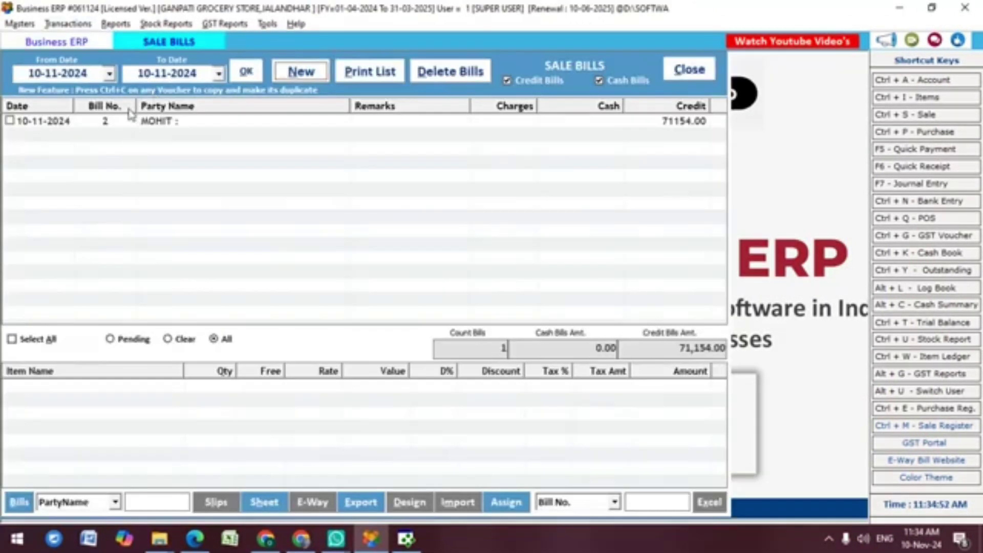
Step: Open bill 2 for editing and answer Y to entering transport details
left_click(131, 123)
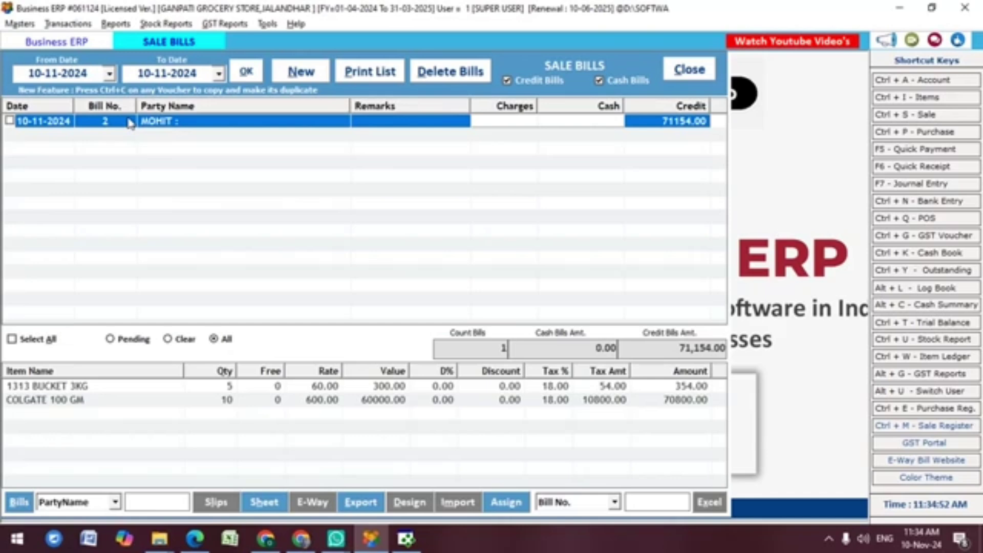
double_click(131, 123)
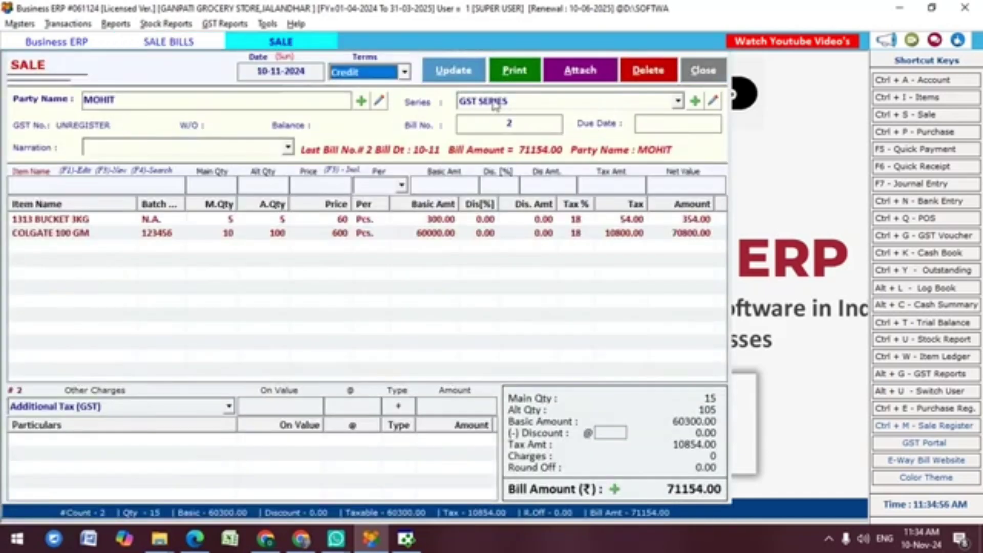
key("Return")
key("Return")
key("Return")
key("Return")
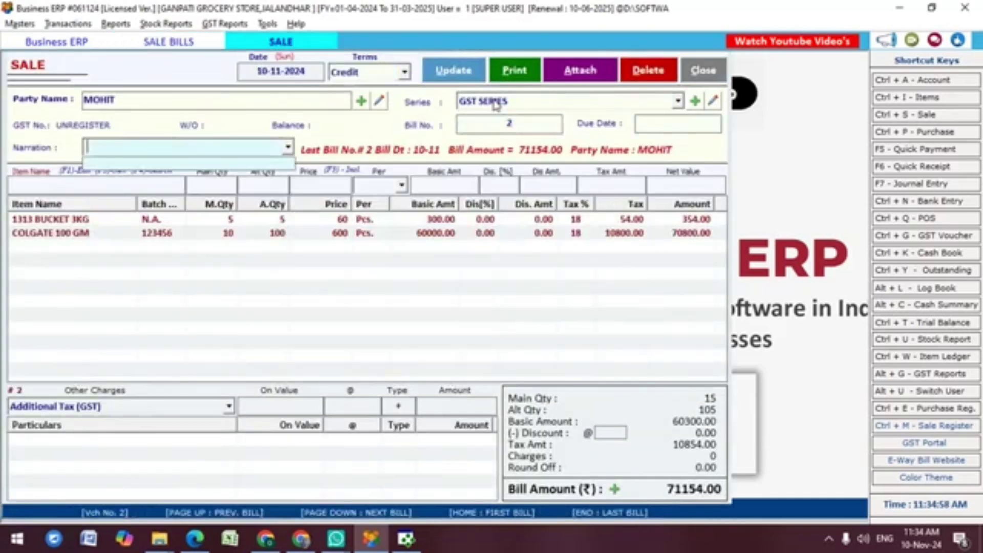
key("Return")
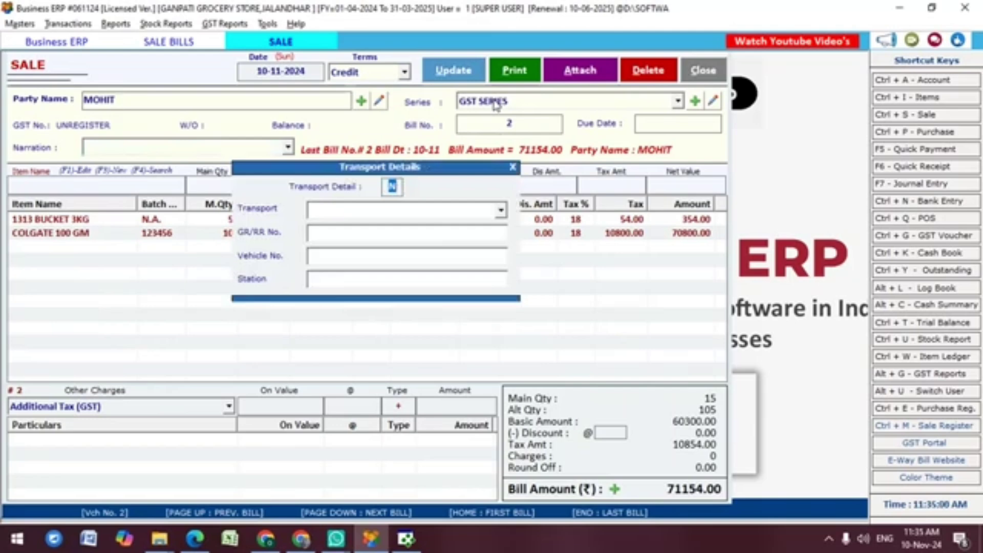
type("Y")
key("Return")
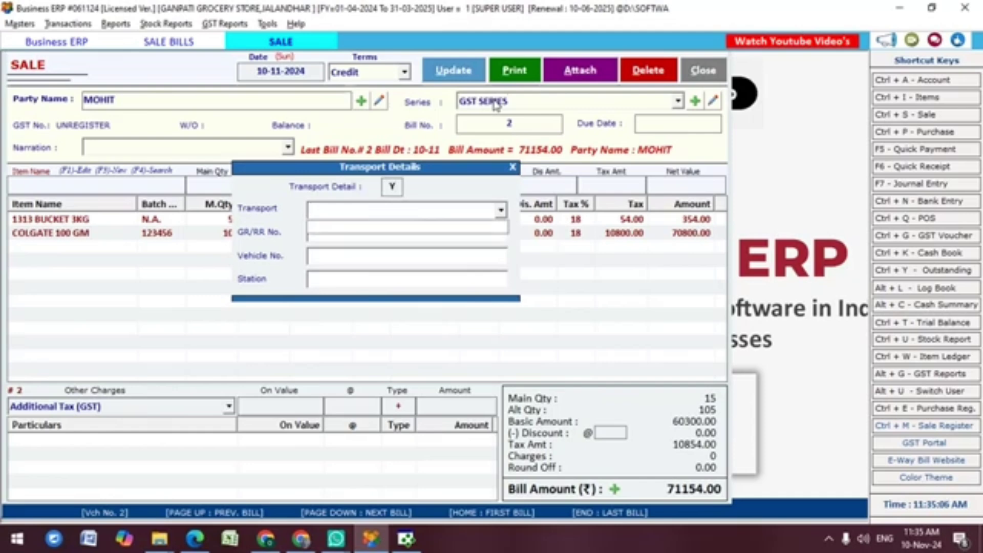
Step: Enter transport MARUTI TRAN, vehicle PN13545 and station JAIPUR, then update the bill
type("GAN")
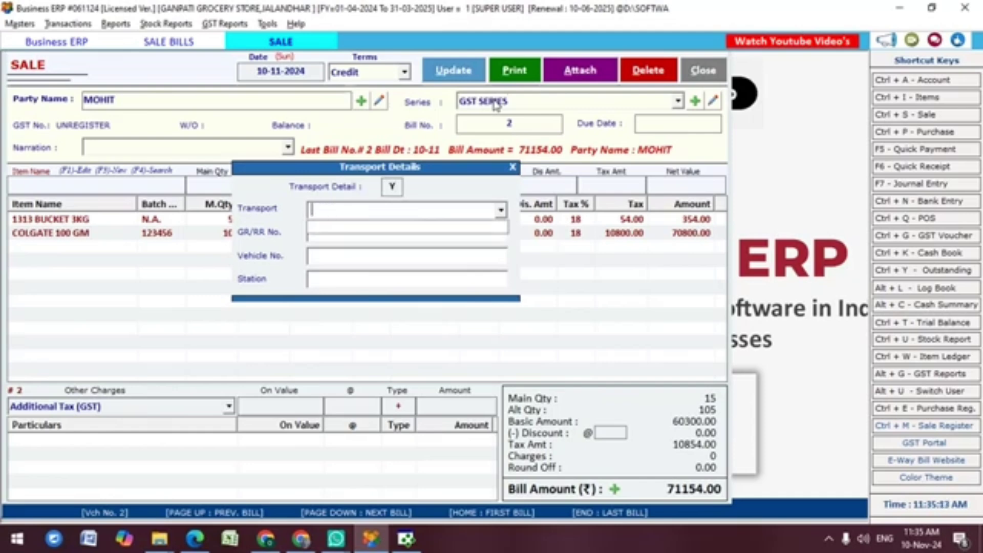
type("MARUTI T")
type("RAN")
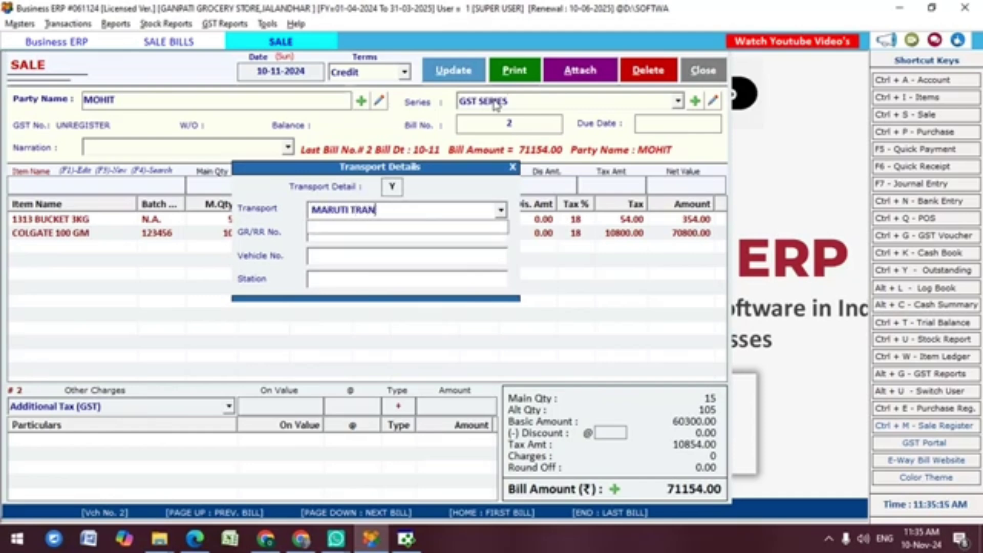
key("Return")
key("Return")
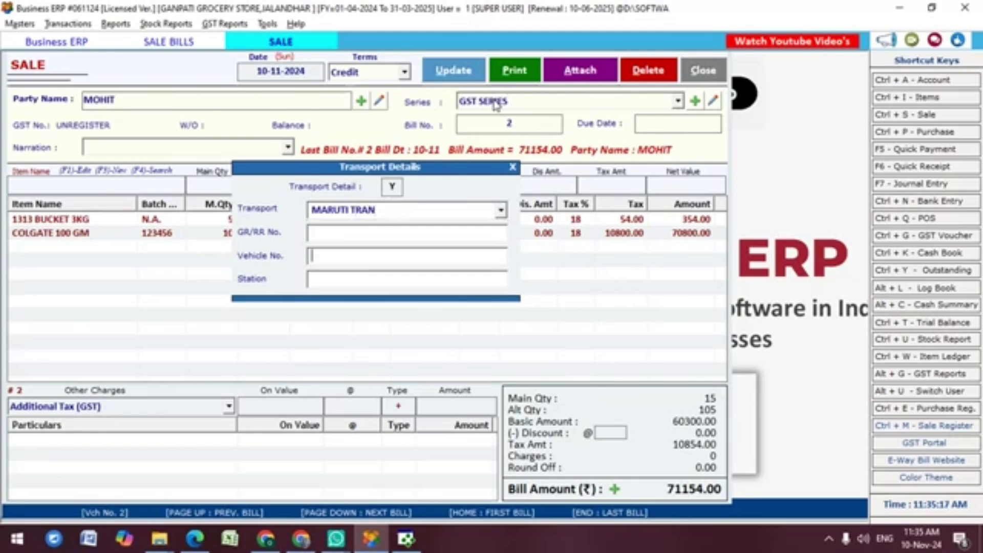
type("PN13545")
key("Return")
type("JAIPUR")
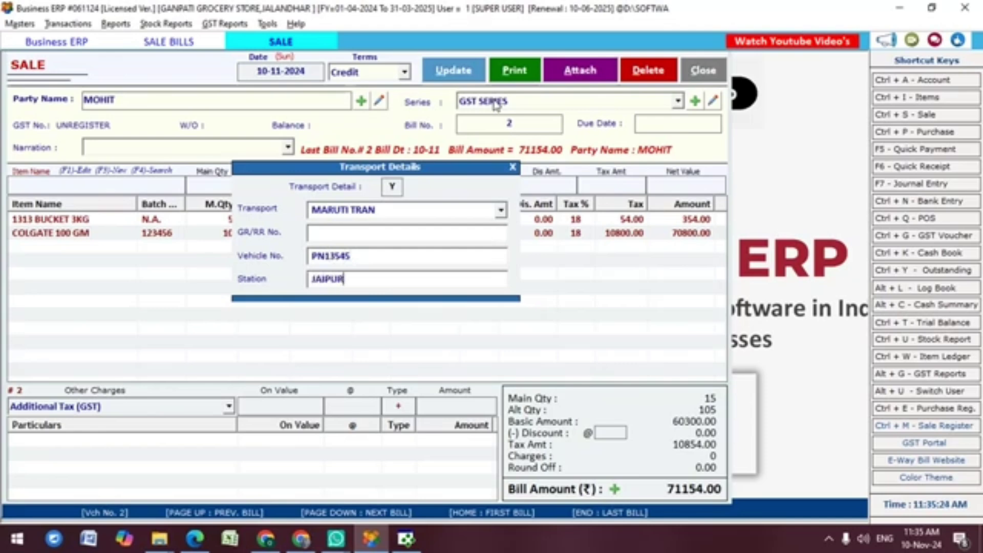
key("Return")
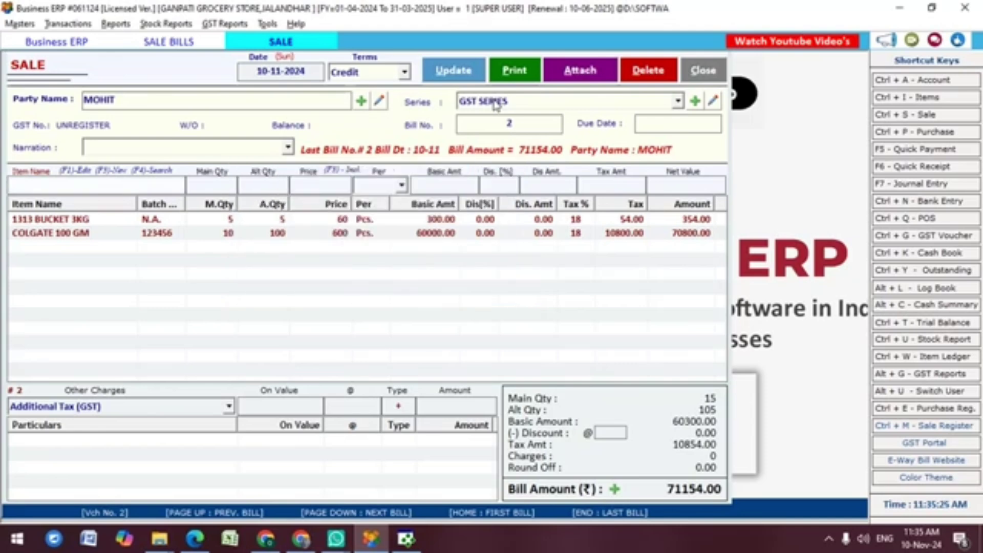
left_click(474, 76)
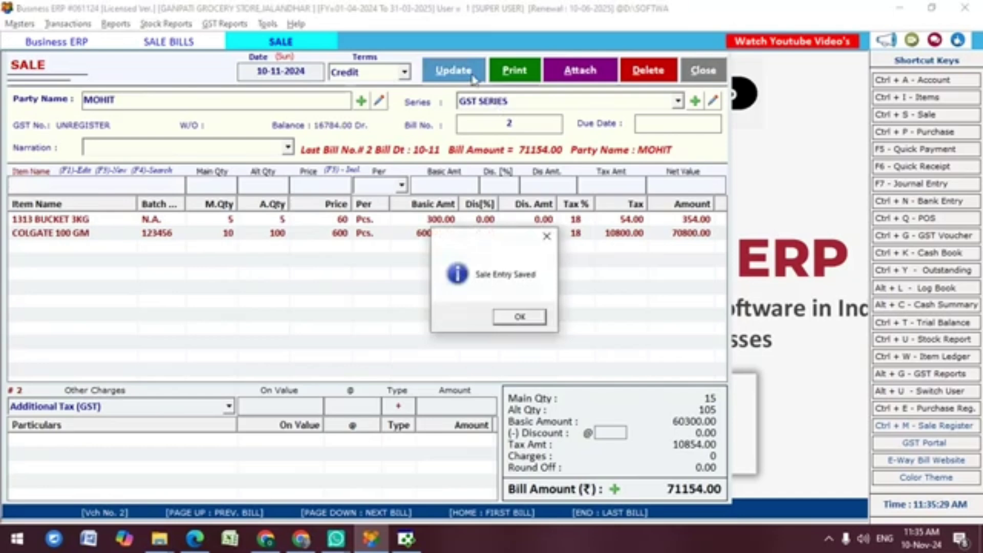
key("Return")
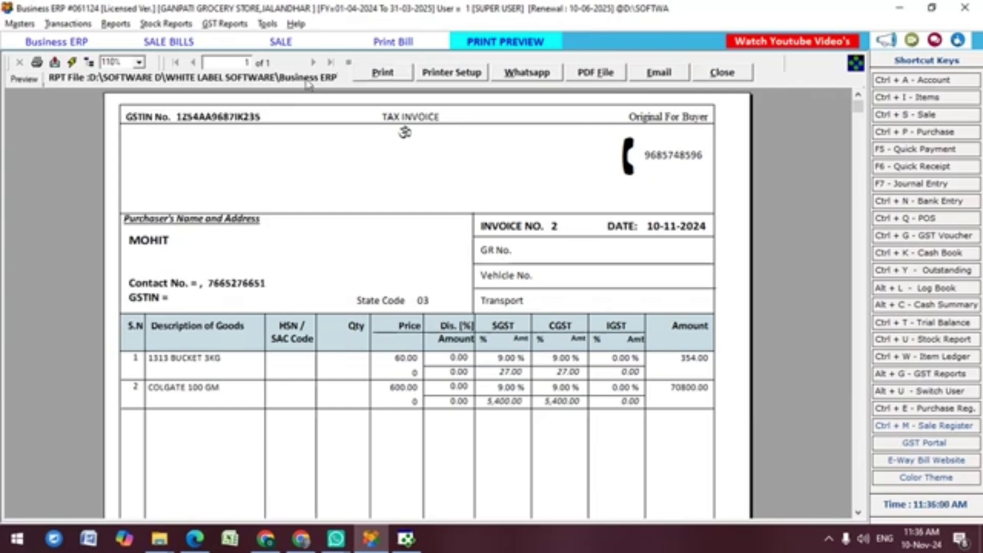
Step: Open the GST Invoice RPT file in Crystal Reports design, entering the report password
double_click(271, 81)
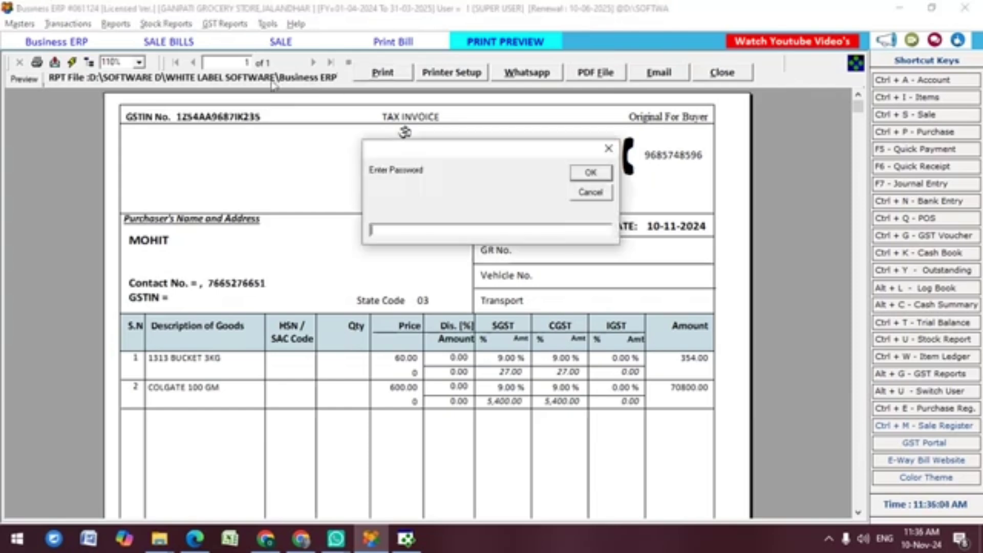
key("Return")
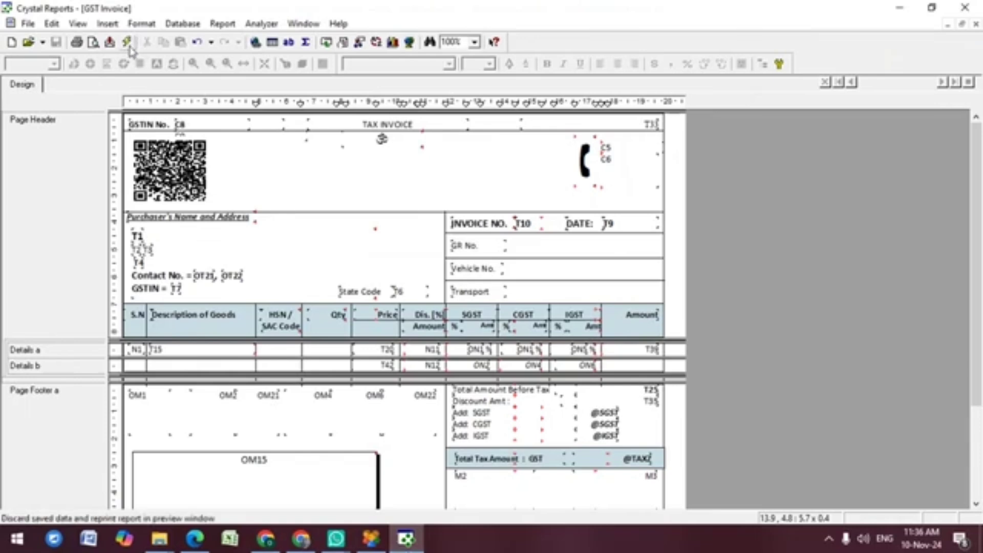
Step: Refresh the GST Invoice report so it previews bill 2's data
left_click(129, 47)
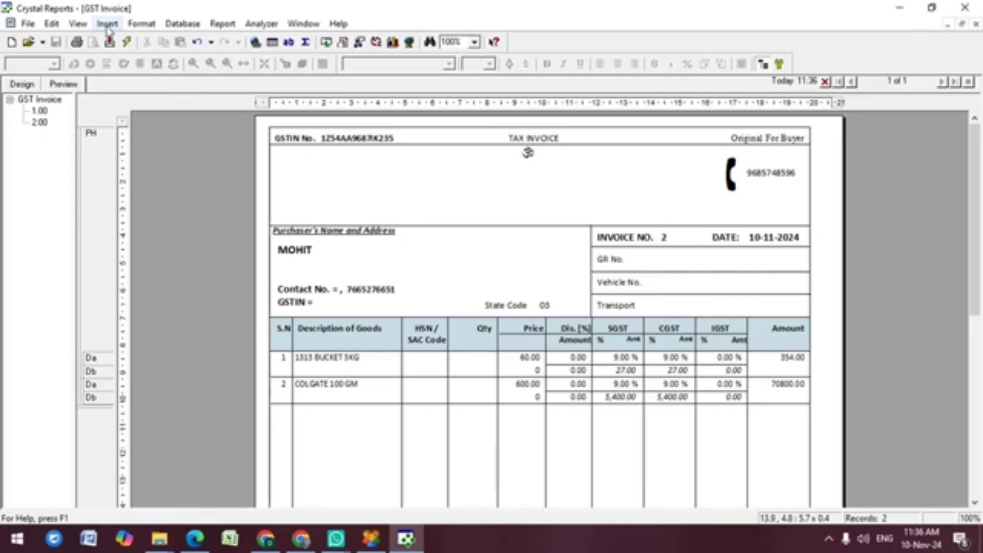
Step: Open the Field Explorer via Insert > Field Object and position it over the report
left_click(108, 25)
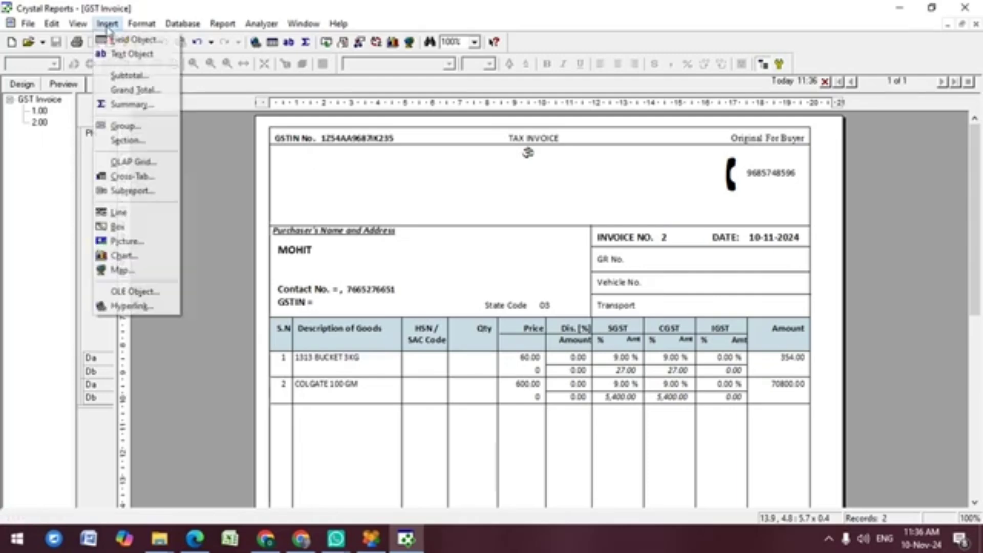
left_click(139, 41)
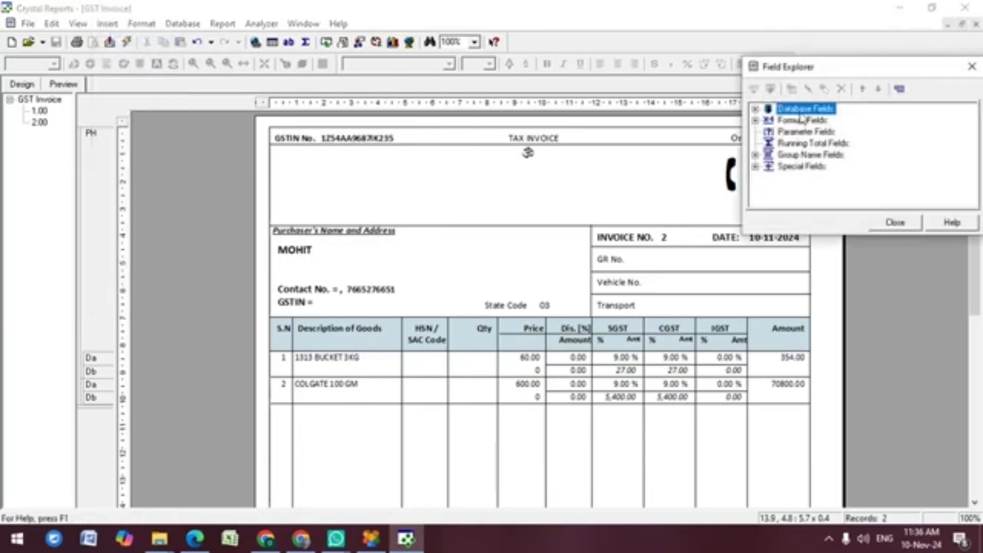
left_click_drag(832, 75, 534, 82)
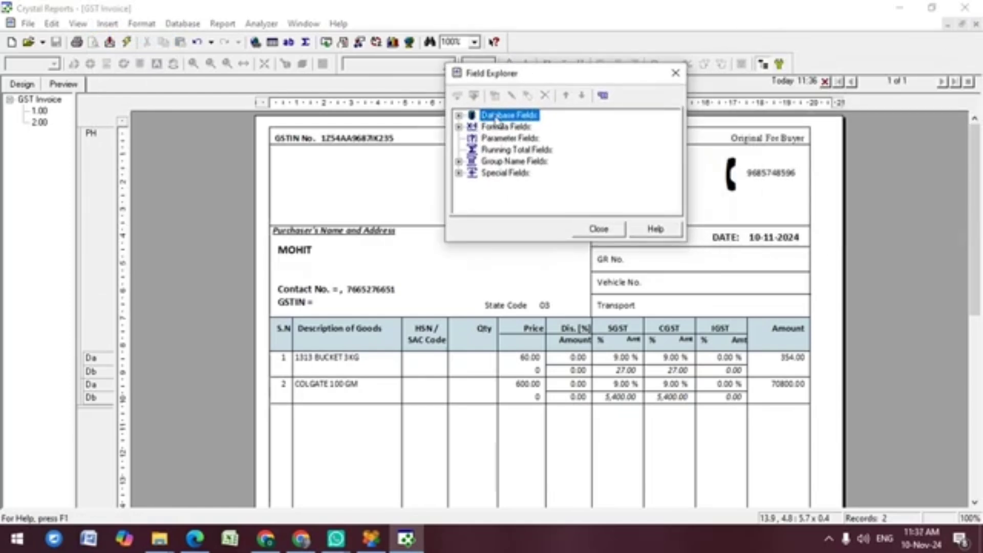
left_click_drag(503, 81, 792, 92)
Step: Expand Database Fields and the dao table, scrolling through the T1 onward fields
double_click(788, 127)
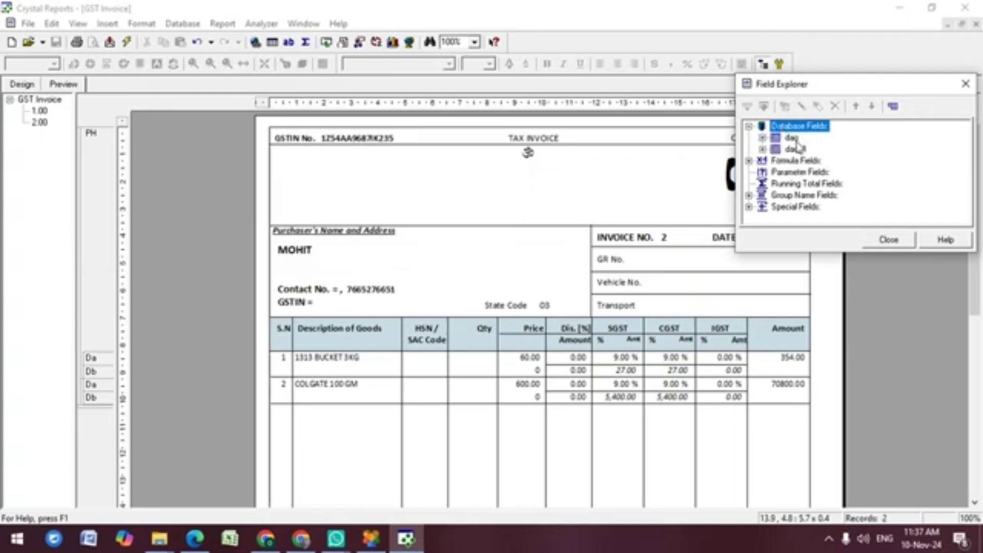
double_click(792, 138)
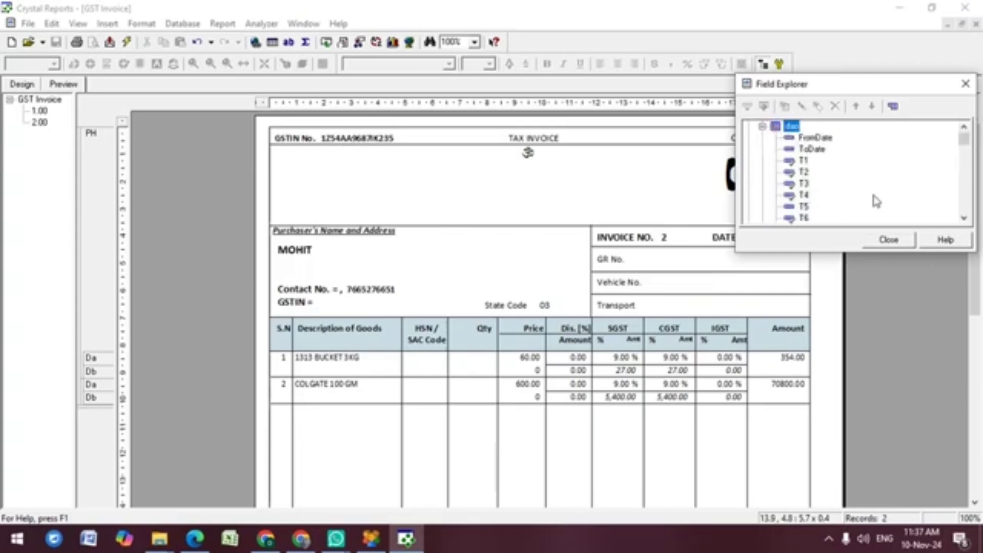
left_click(965, 200)
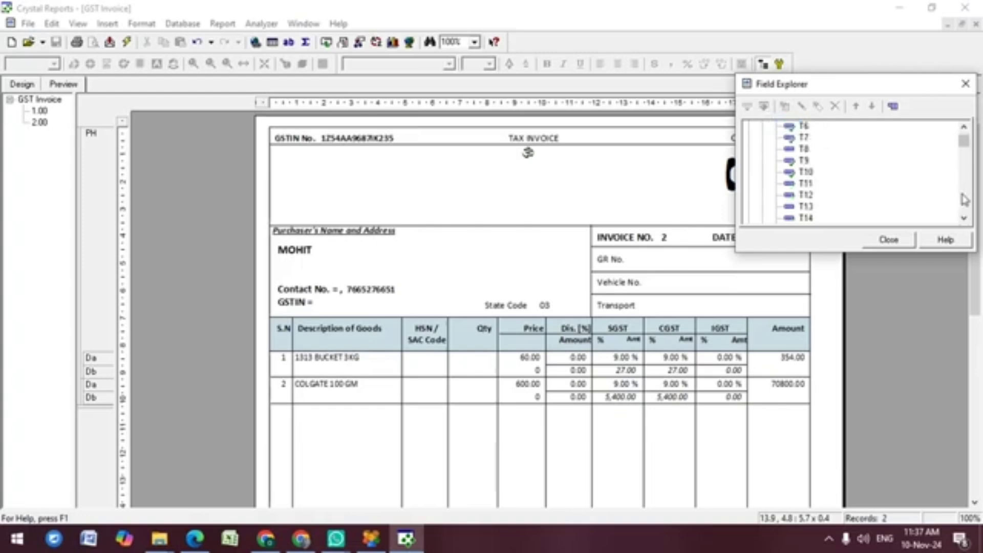
left_click(965, 200)
left_click(965, 200)
left_click(964, 200)
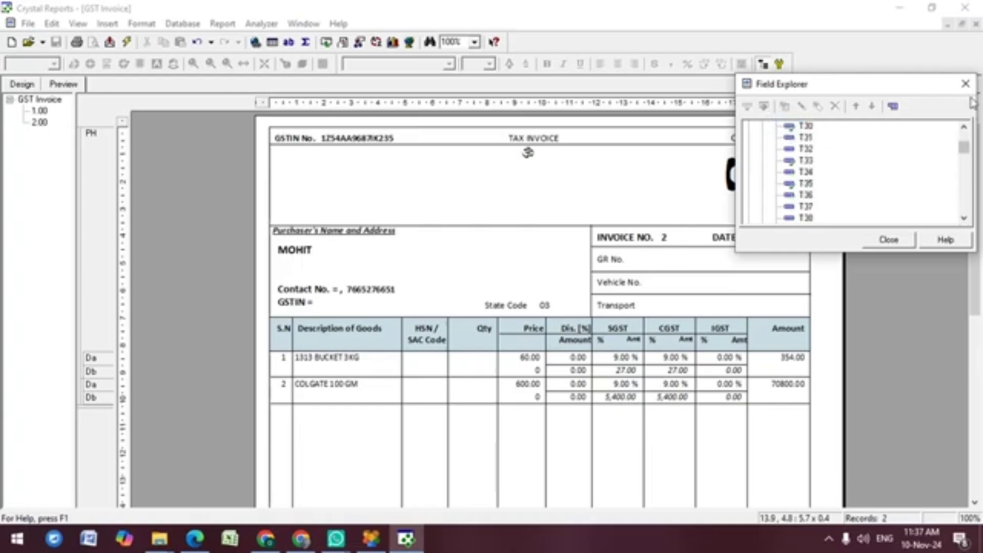
left_click_drag(963, 149, 963, 134)
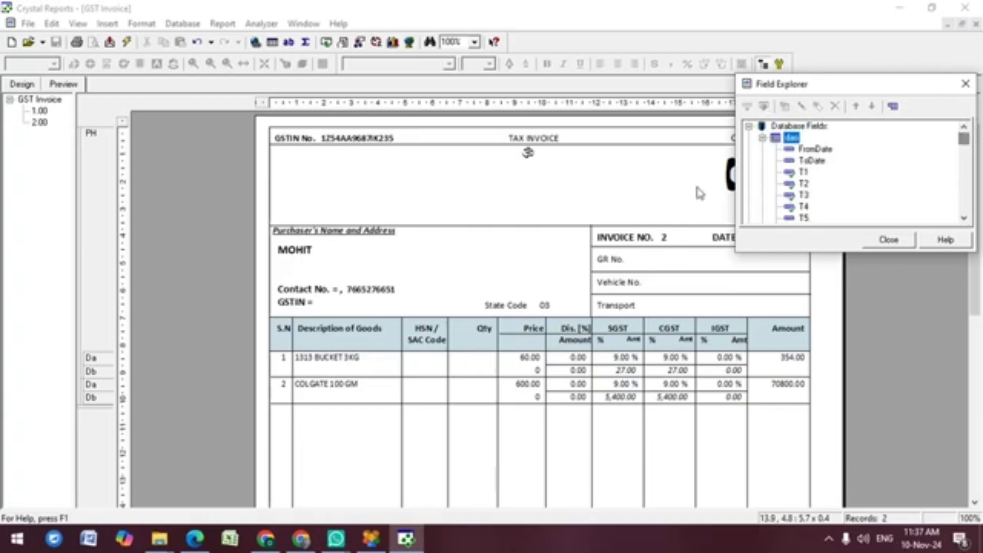
left_click(159, 538)
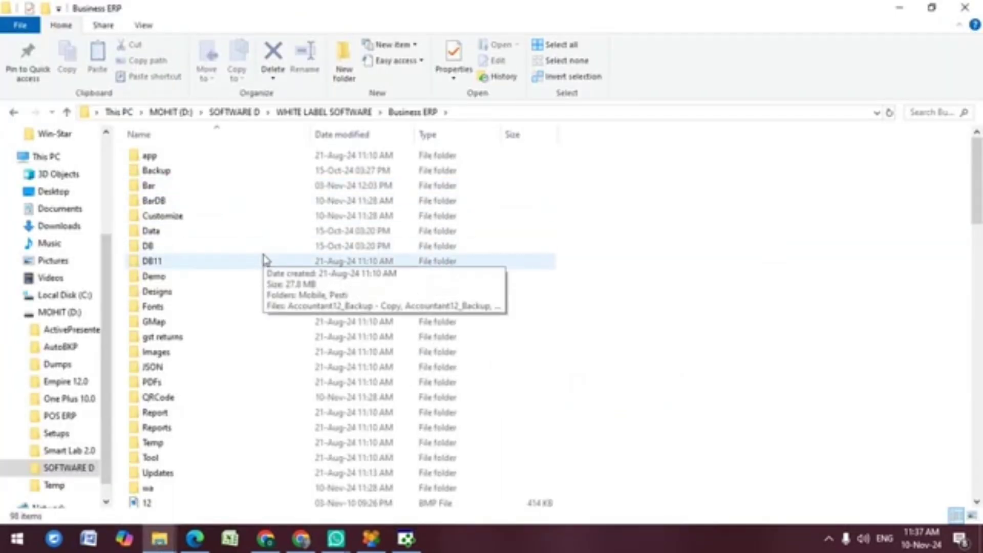
Step: Open the Companies12 database (1,176 KB) from the Business ERP folder in Access
key("Page_Down")
key("Page_Down")
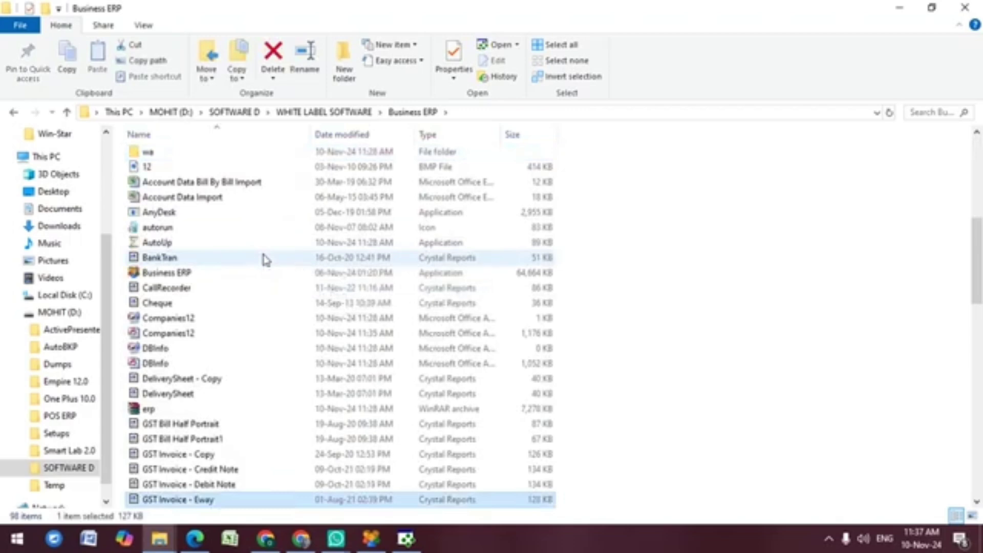
left_click(209, 335)
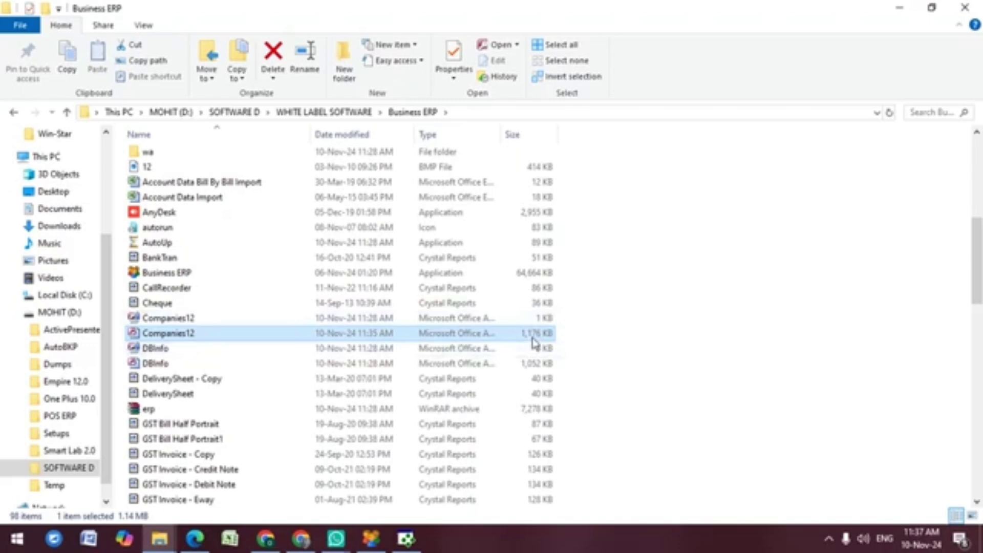
double_click(201, 334)
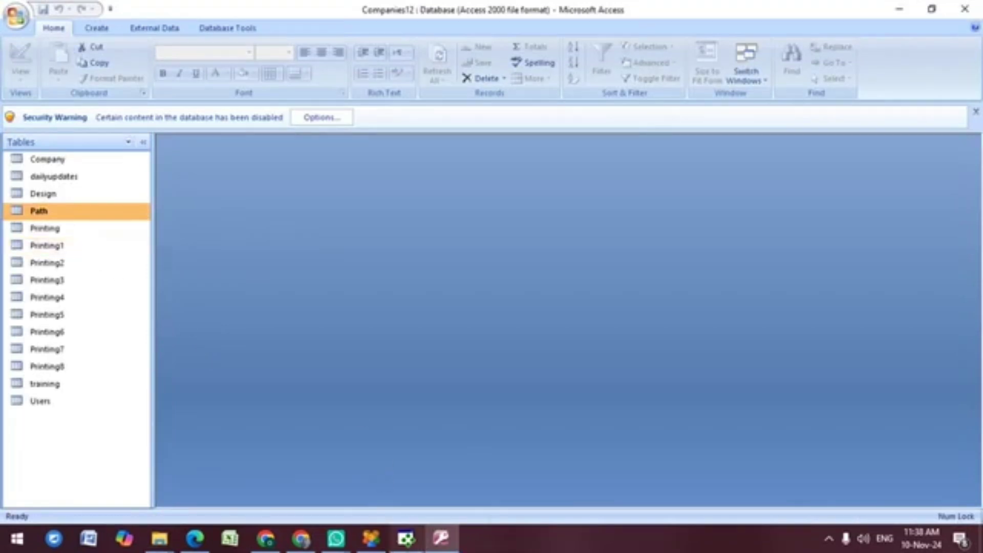
Step: Open the Printing table in the Access database
left_click(405, 538)
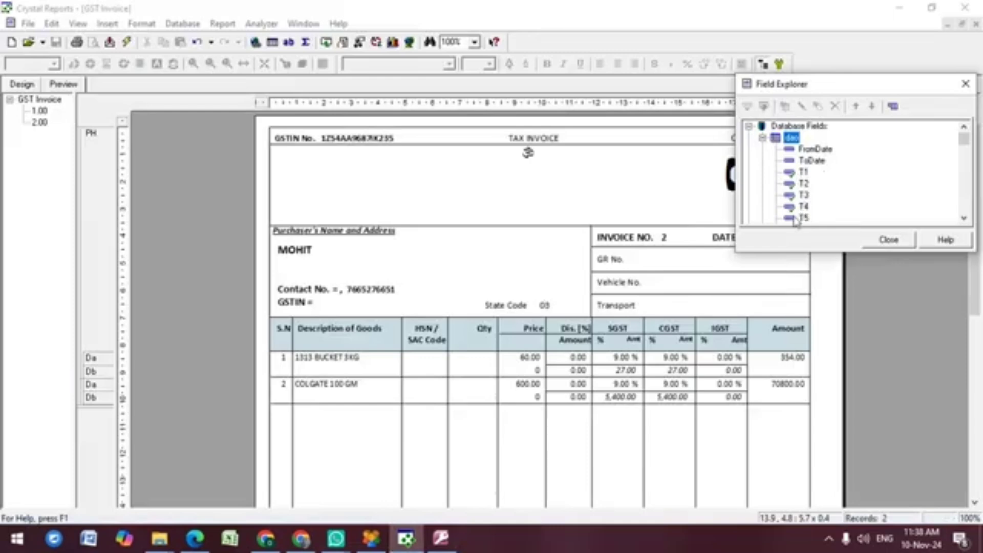
left_click(442, 543)
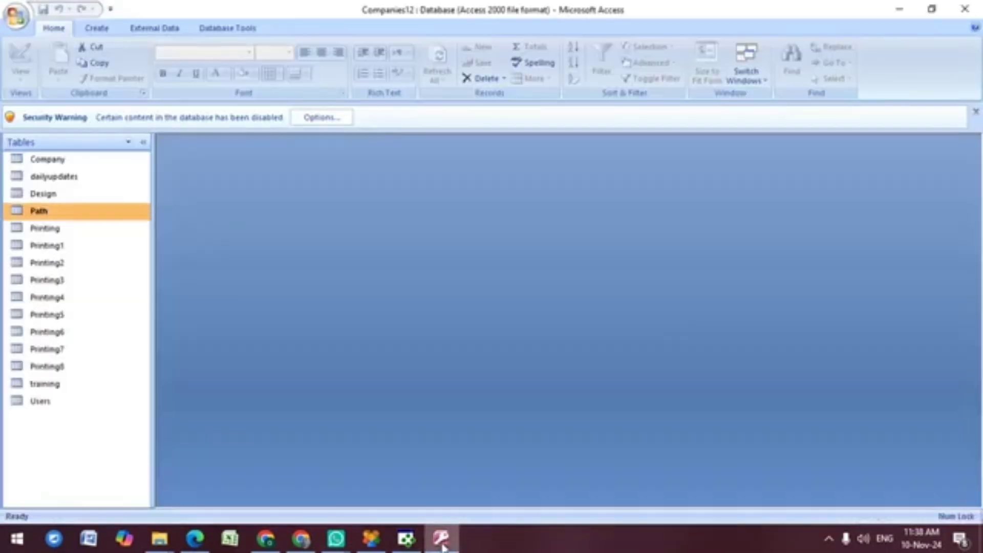
left_click(29, 235)
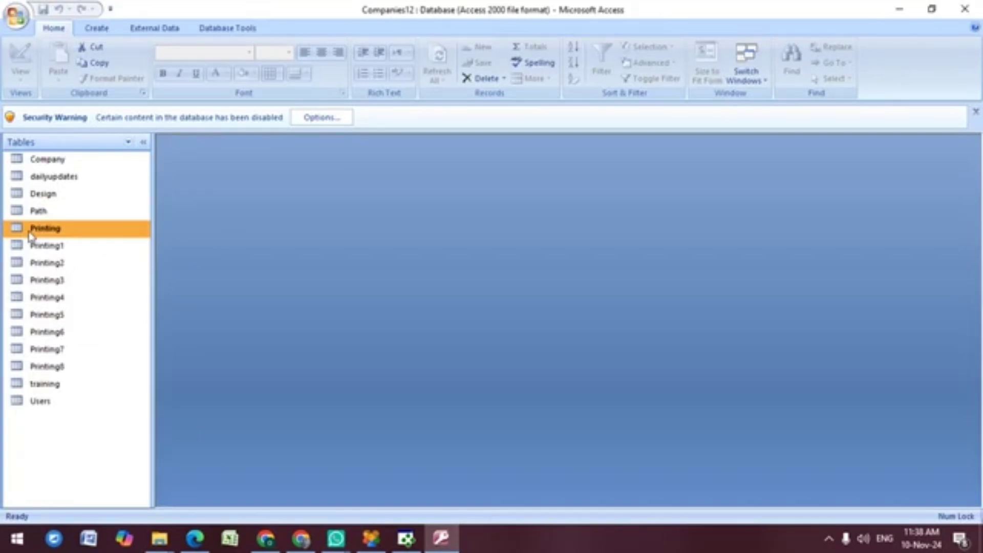
double_click(30, 234)
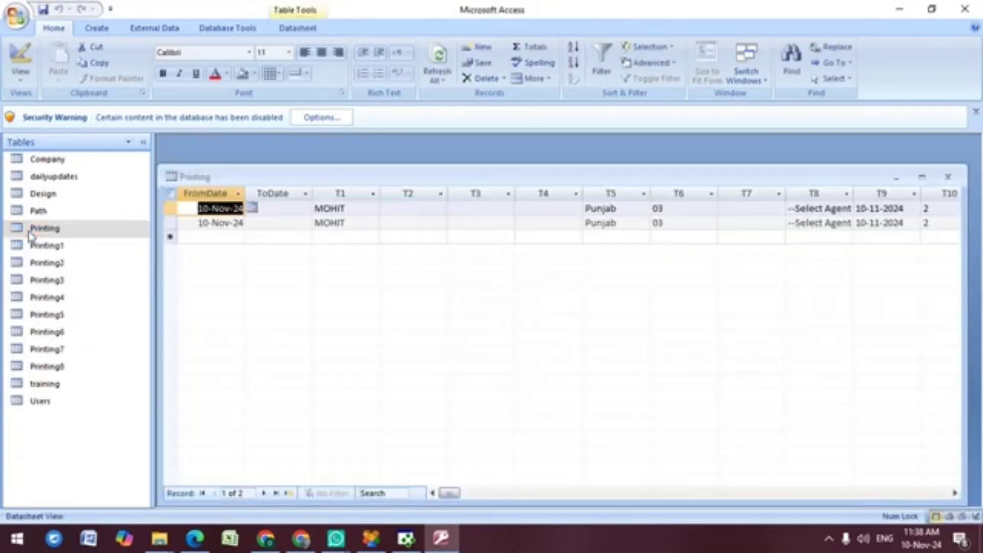
Step: Inspect the sale records across to T18, widen the T12 column, and return to Crystal Reports
key("Tab")
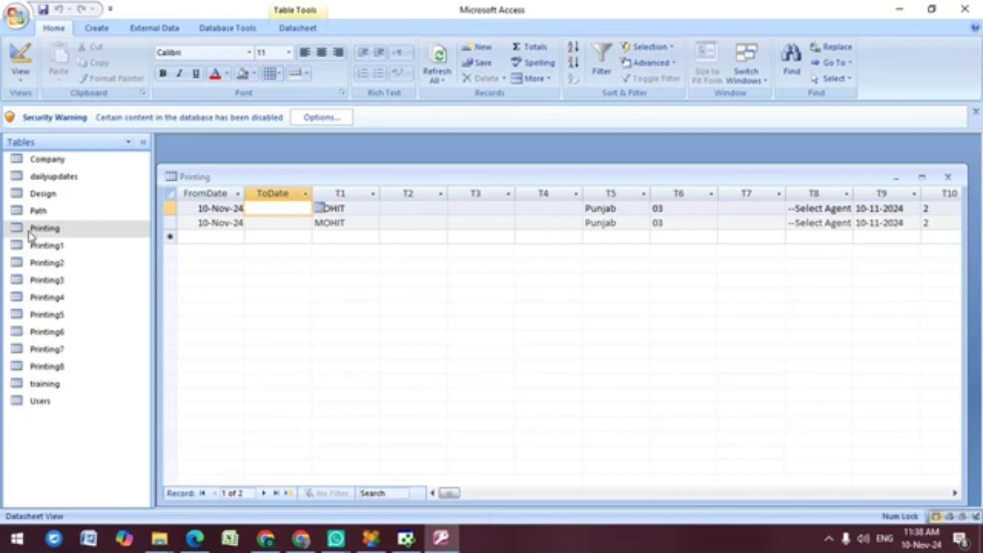
key("Tab")
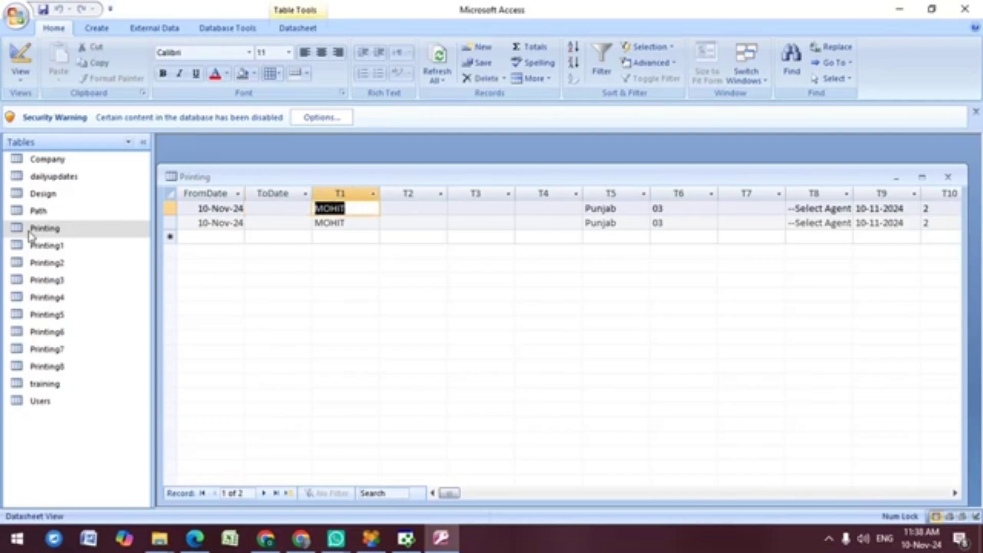
key("Tab")
key("Tab")
key("Tab")
key("Tab")
key("Tab")
key("Tab")
key("Tab")
key("Tab")
key("Tab")
key("Tab")
key("Tab")
key("Tab")
key("Tab")
key("Tab")
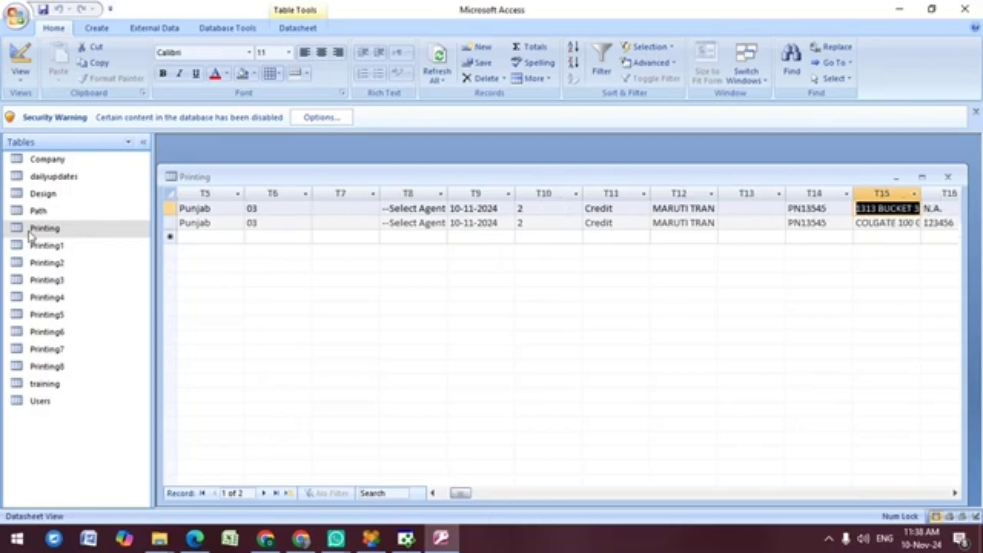
key("Tab")
key("Tab")
key("Tab")
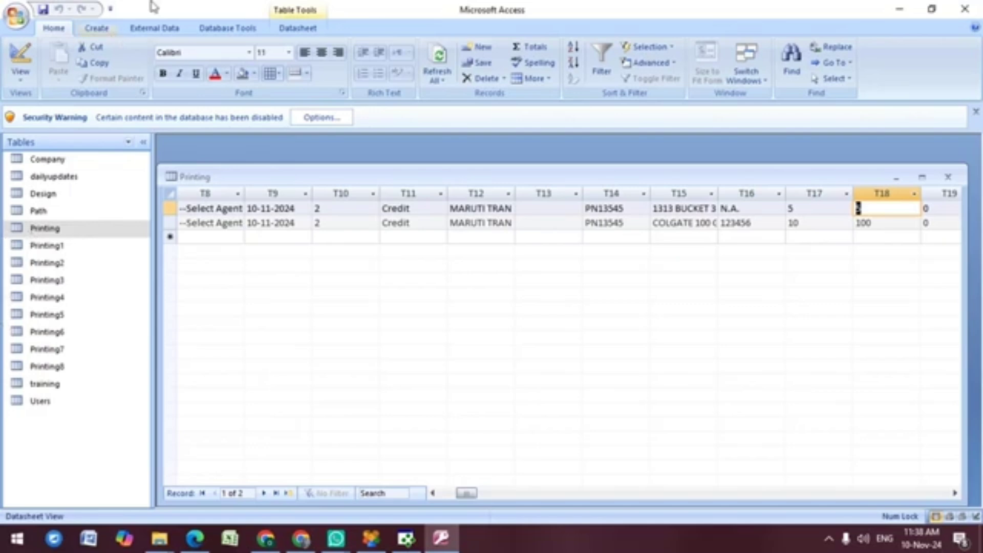
mouse_move(514, 193)
left_mouse_down()
mouse_move(567, 193)
mouse_move(532, 192)
left_mouse_up()
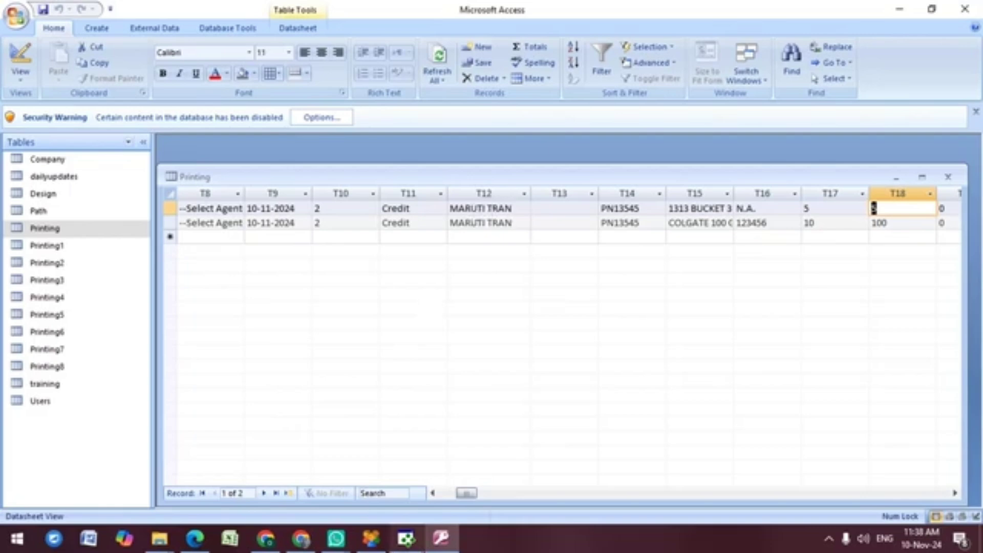
left_click(407, 543)
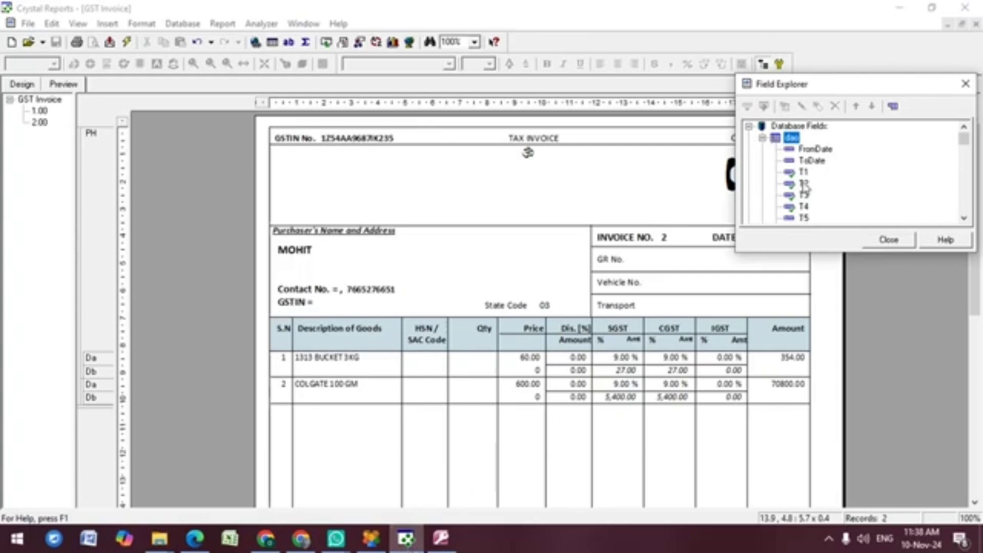
Step: Place the dao.T12 field beside Vehicle No. on the invoice and close the field list
left_click(804, 184)
key("Down")
key("Down")
key("Down")
key("Down")
key("Down")
key("Down")
key("Down")
key("Down")
key("Down")
key("Down")
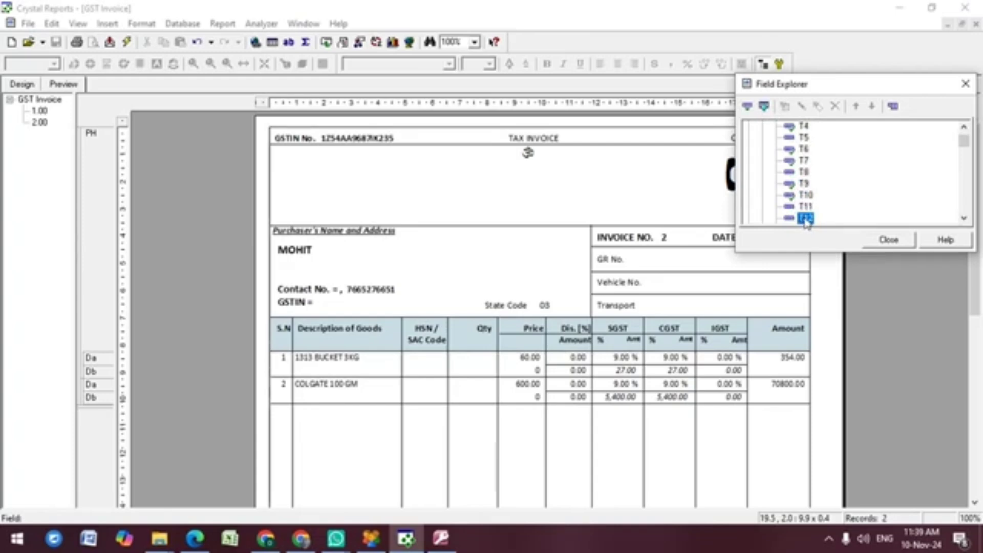
left_click_drag(805, 220, 663, 279)
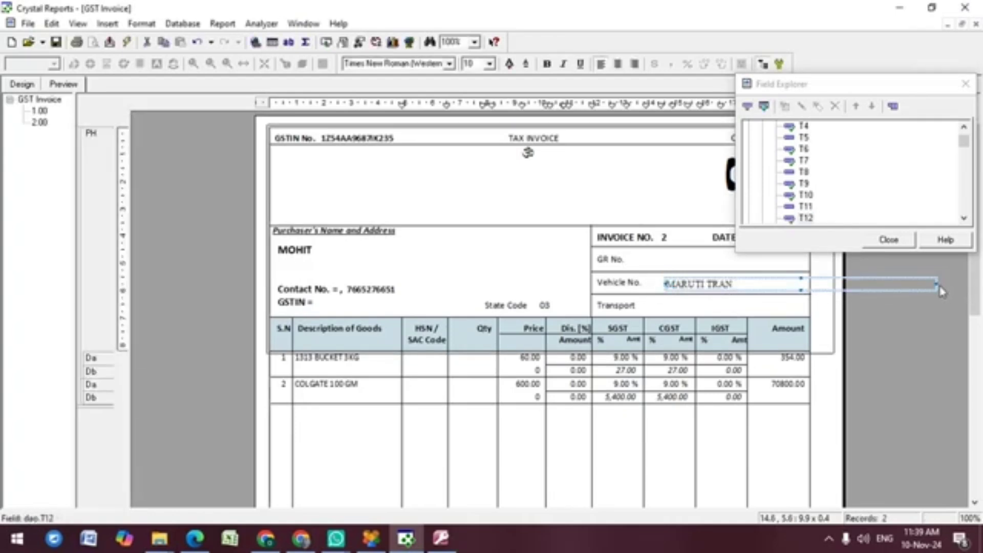
left_click(889, 240)
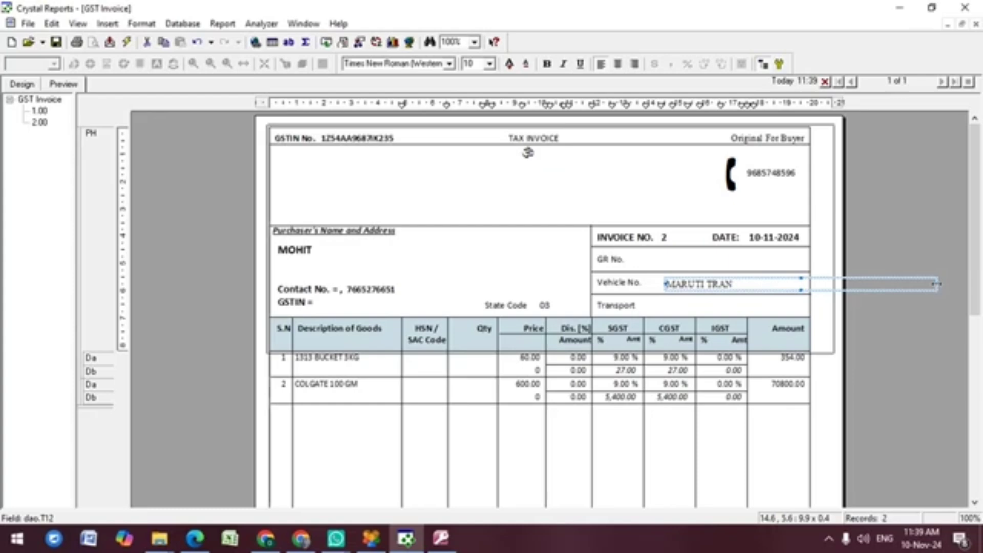
Step: Undo the bad T12 drop and narrow the MARUTI TRAN field's width
left_click_drag(865, 285, 837, 283)
key("ctrl+z")
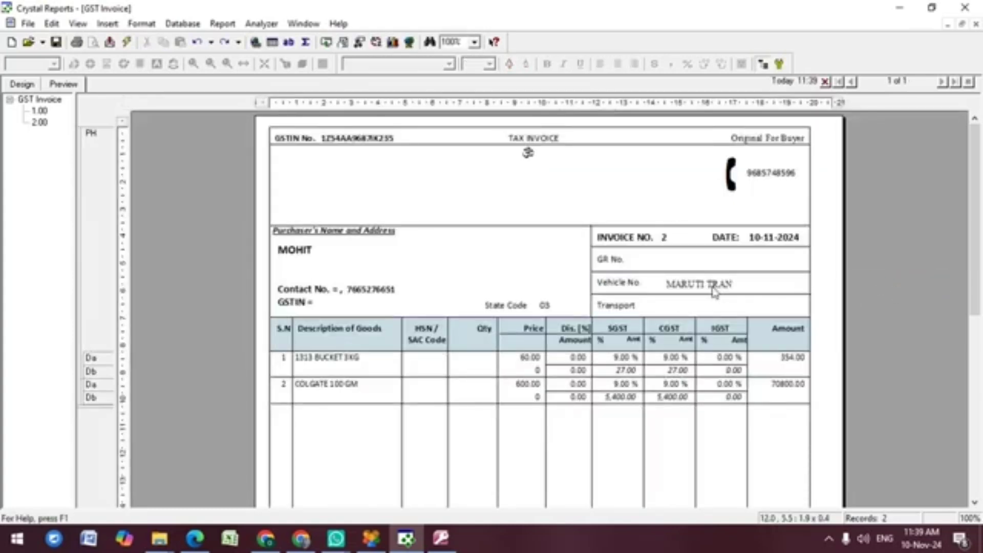
left_click(713, 287)
mouse_move(937, 285)
left_mouse_down()
mouse_move(773, 293)
mouse_move(795, 282)
mouse_move(937, 285)
left_mouse_up()
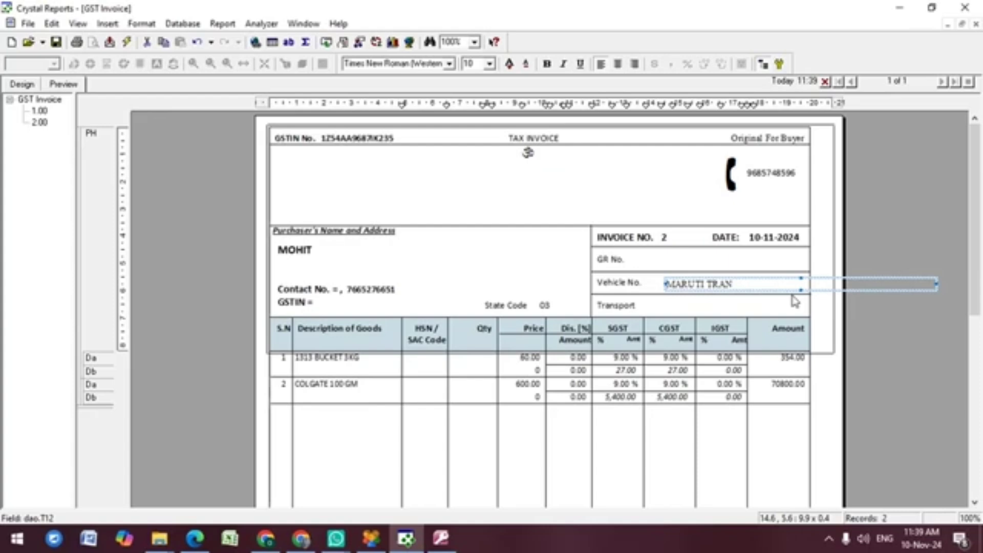
key("shift+Left")
key("shift+Left")
key("shift+Left")
key("shift+Left")
key("shift+Left")
key("shift+Left")
key("shift+Left")
key("shift+Left")
key("shift+Left")
key("shift+Left")
key("shift+Left")
key("shift+Left")
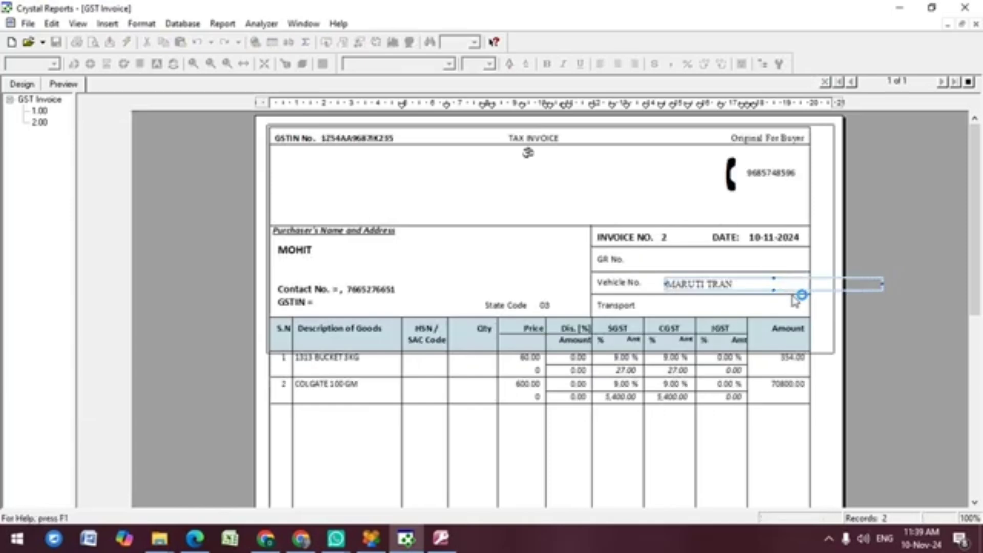
key("shift+Left")
key("shift+Left")
key("shift+Left")
key("shift+Left")
key("shift+Left")
key("shift+Left")
key("shift+Left")
key("shift+Left")
key("shift+Left")
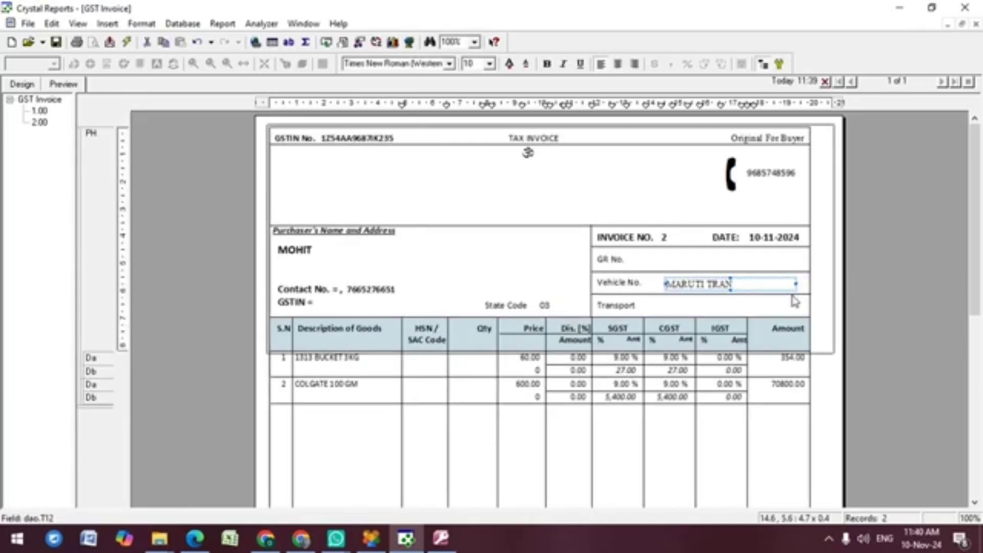
key("shift+Left")
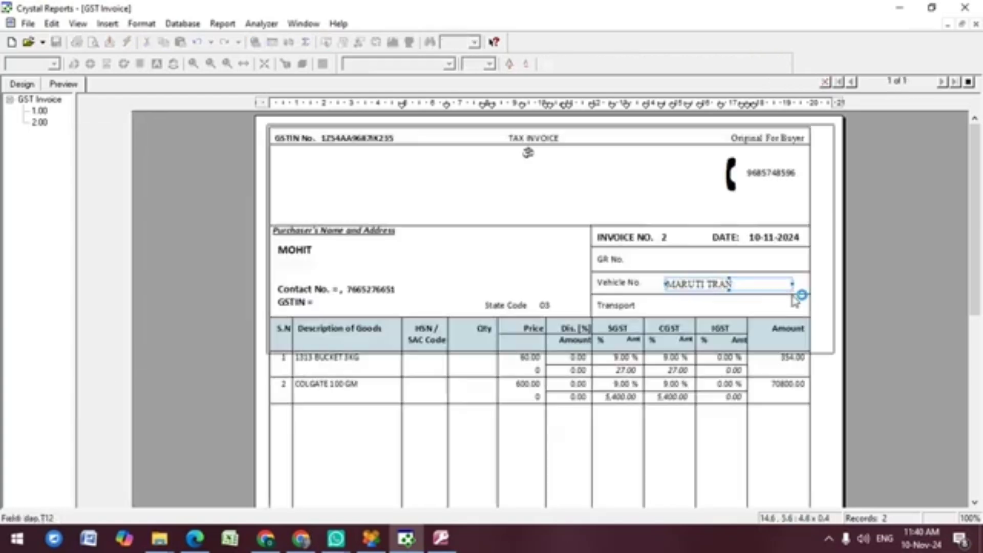
key("shift+Right")
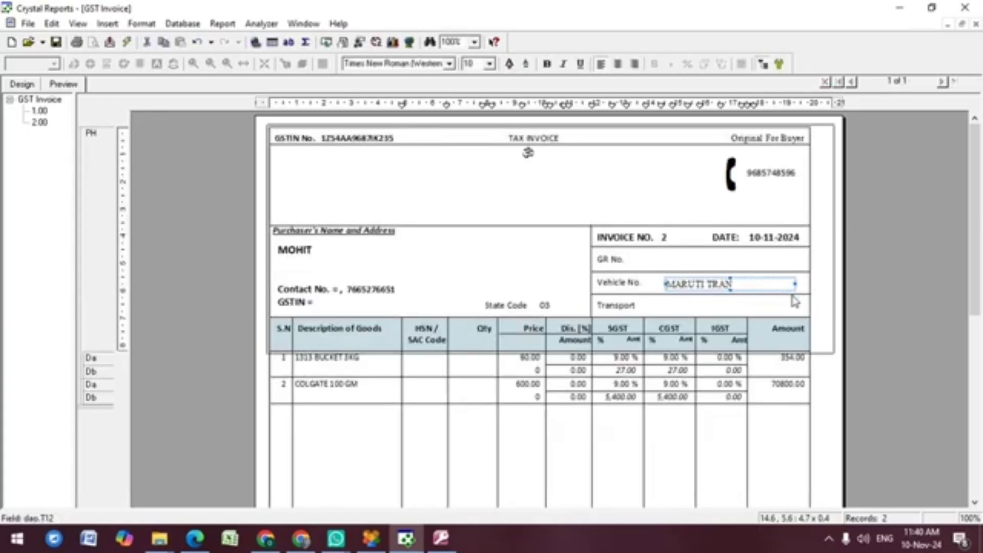
key("shift+Right")
key("shift+Right")
key("shift+Right")
key("shift+Right")
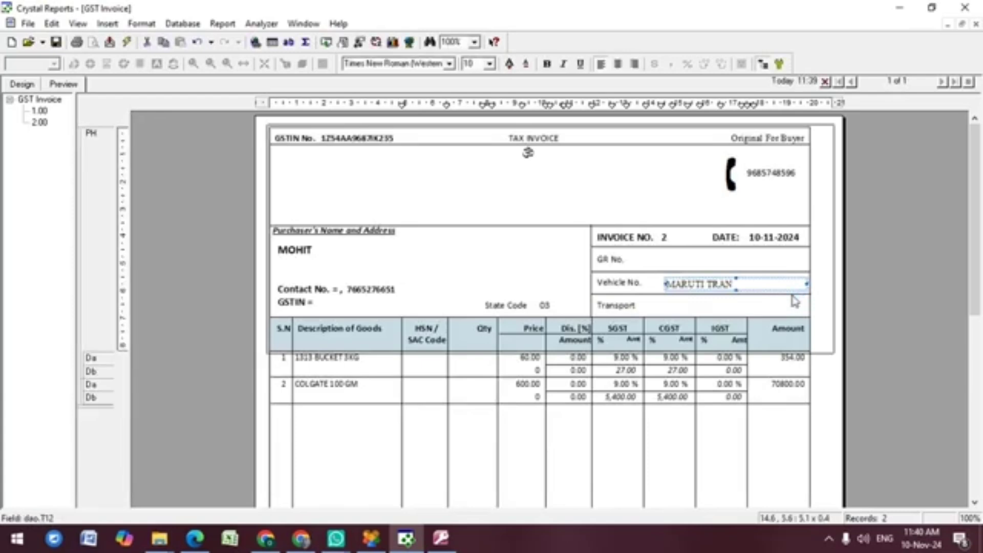
left_click(794, 301)
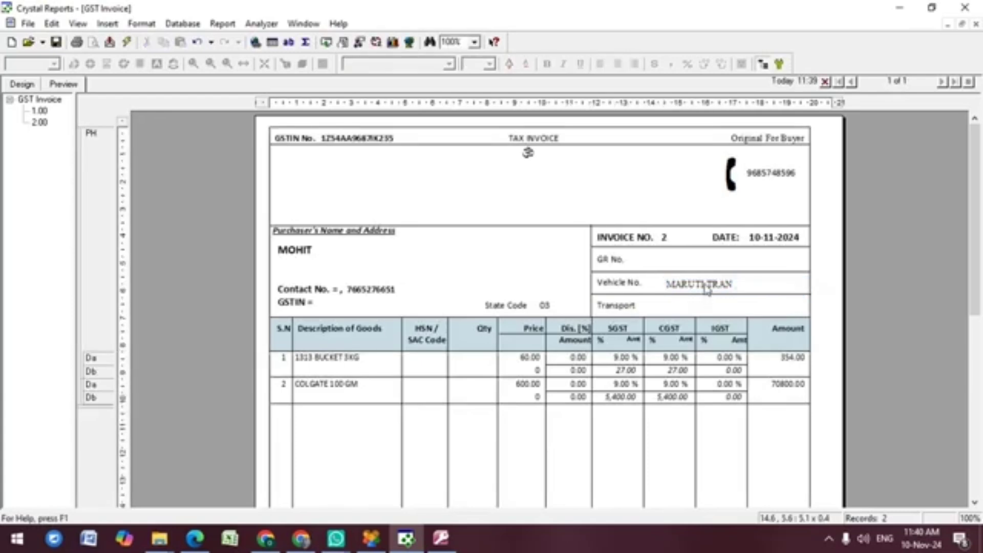
Step: Nudge the MARUTI TRAN field down onto the Transport line of the invoice
left_click(441, 537)
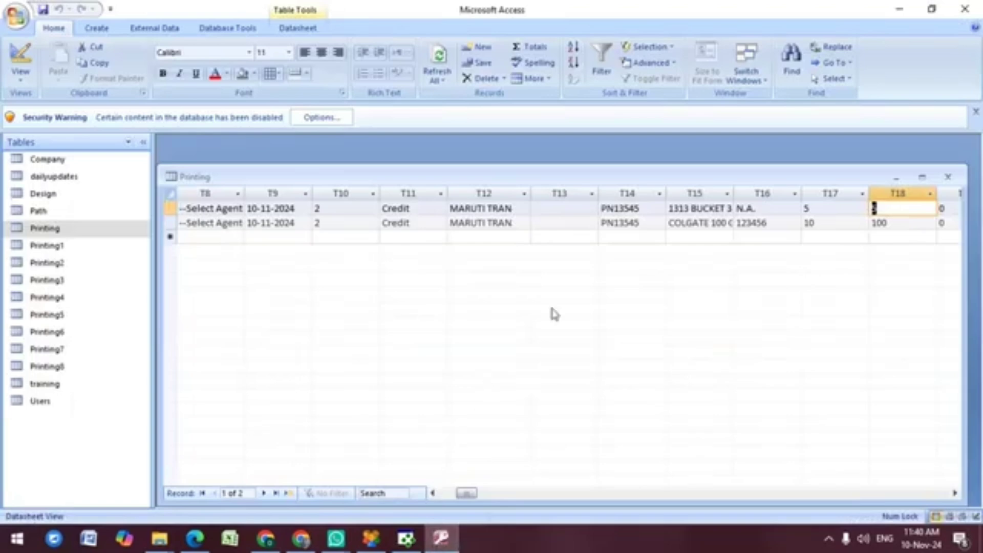
left_click(406, 539)
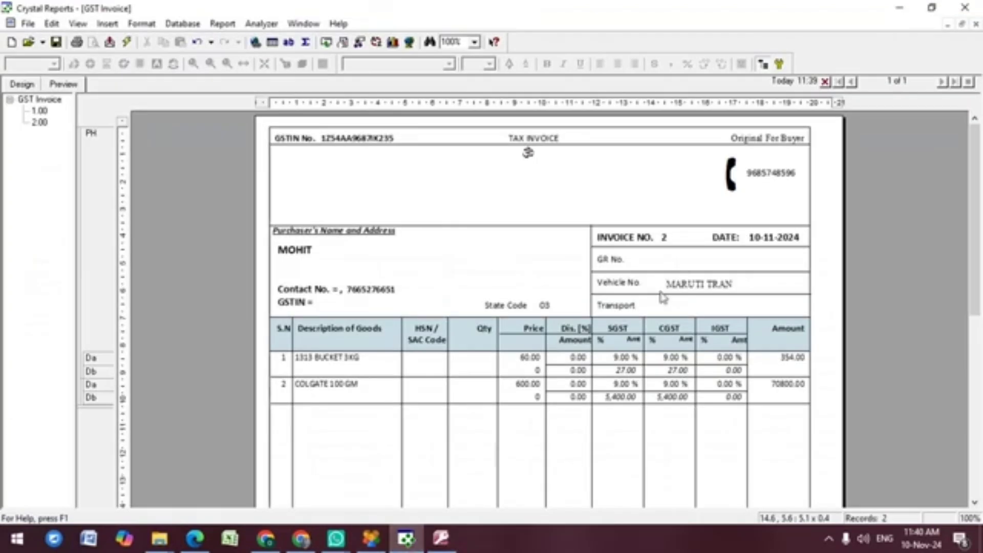
left_click(684, 288)
key("Right")
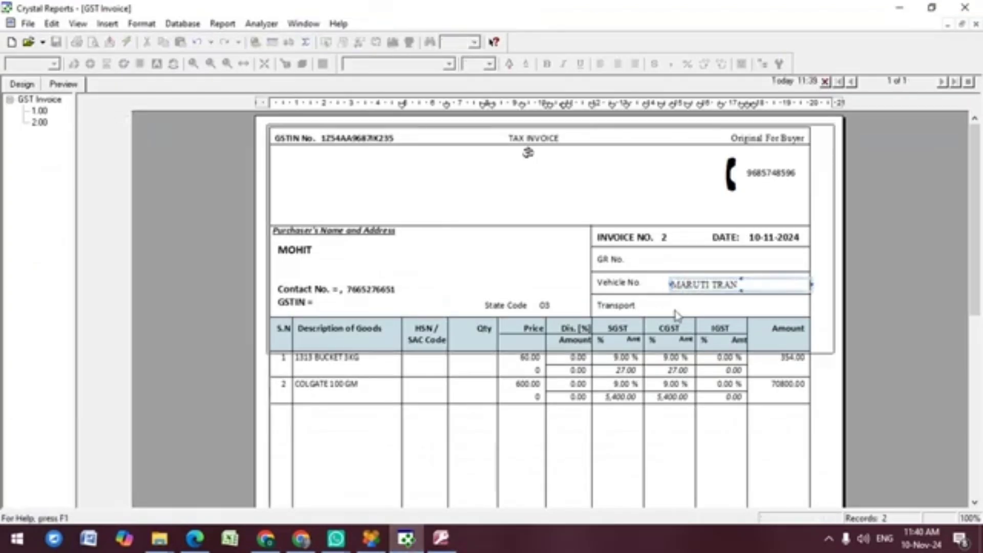
key("Down")
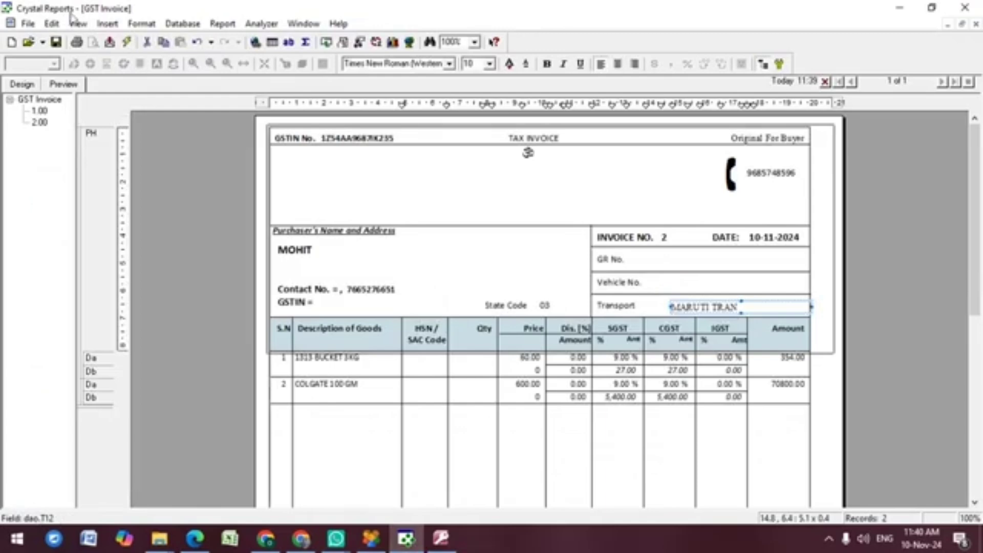
Step: Place the T14 field (PN13545) beside the Vehicle No. label and narrow it
left_click(108, 24)
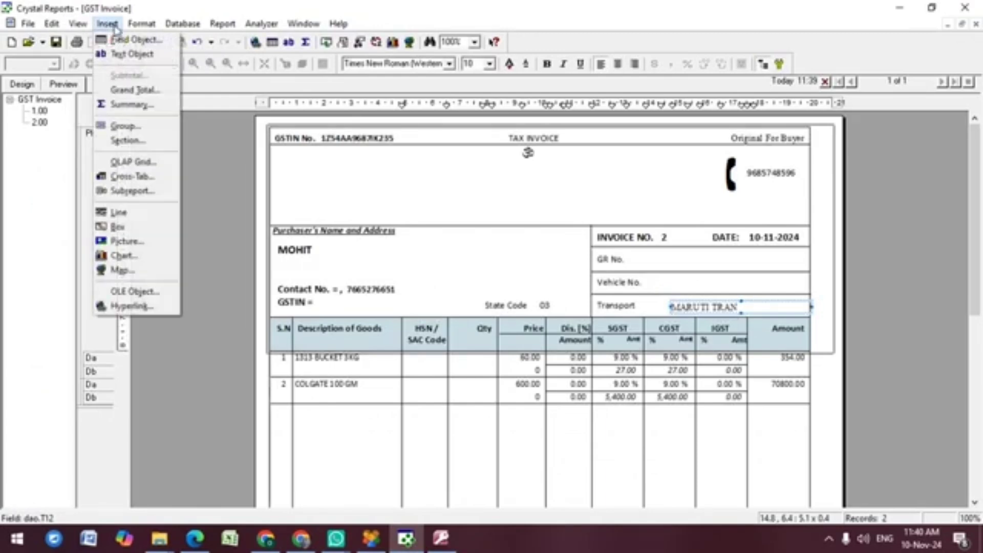
left_click(122, 40)
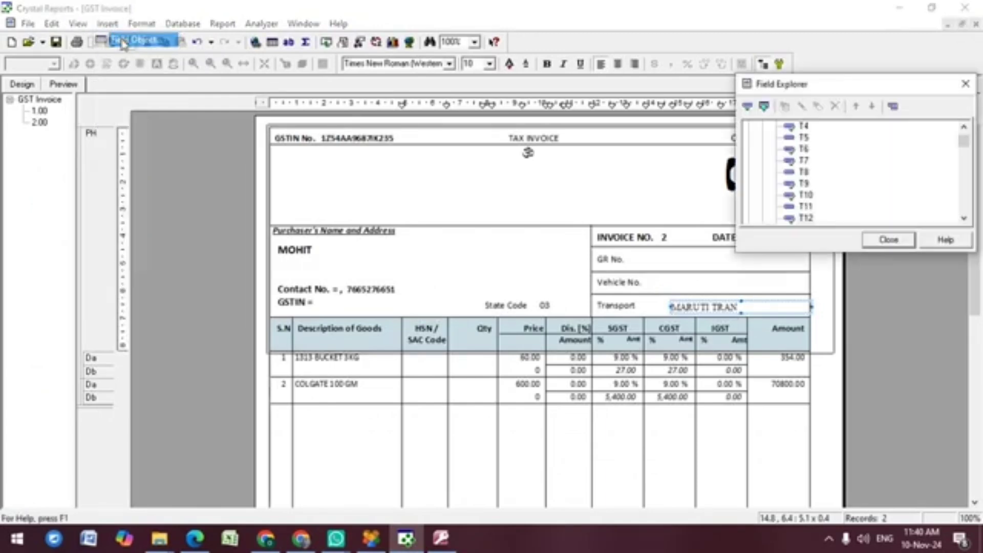
left_click(808, 218)
key("Down")
key("Down")
key("Down")
left_click(805, 206)
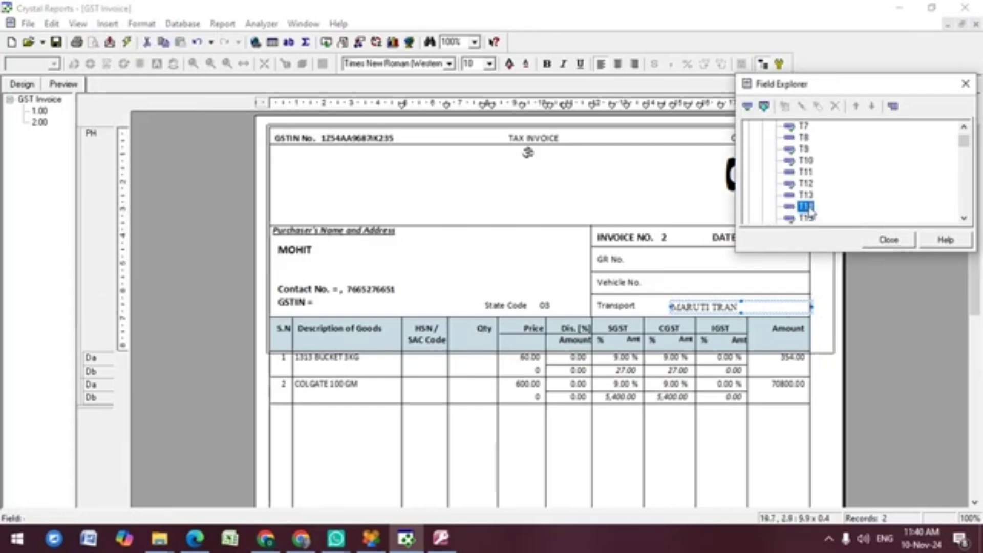
left_click_drag(805, 207, 660, 282)
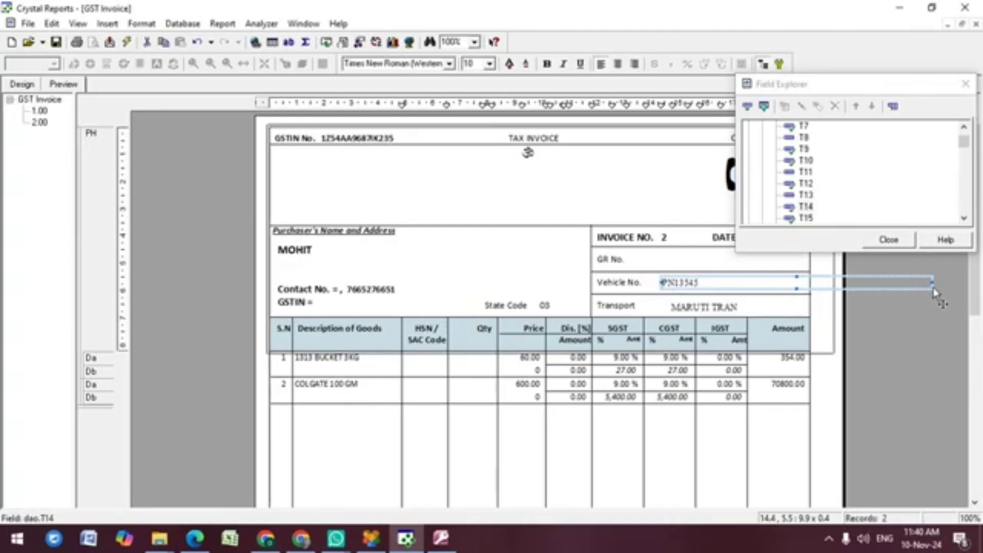
left_click_drag(933, 282, 800, 283)
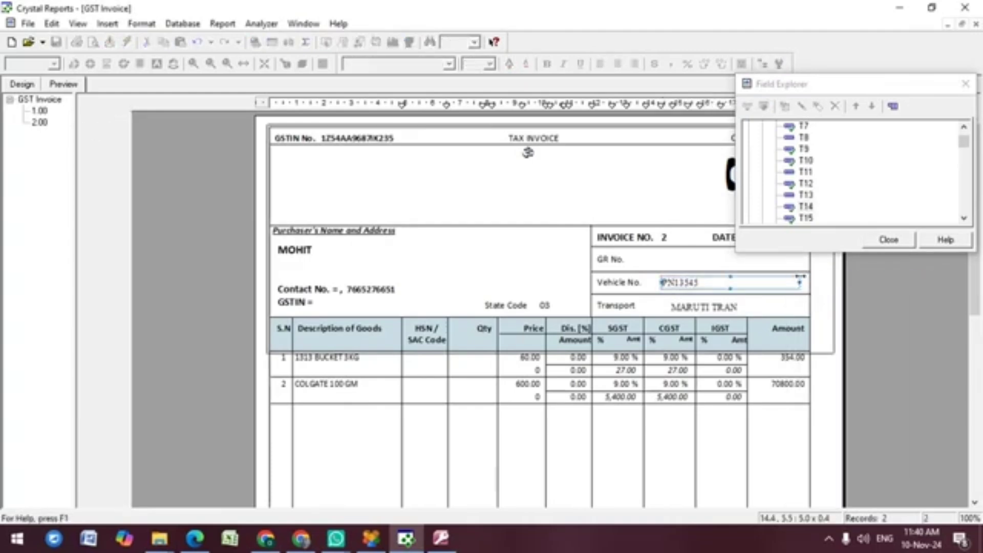
left_click(888, 239)
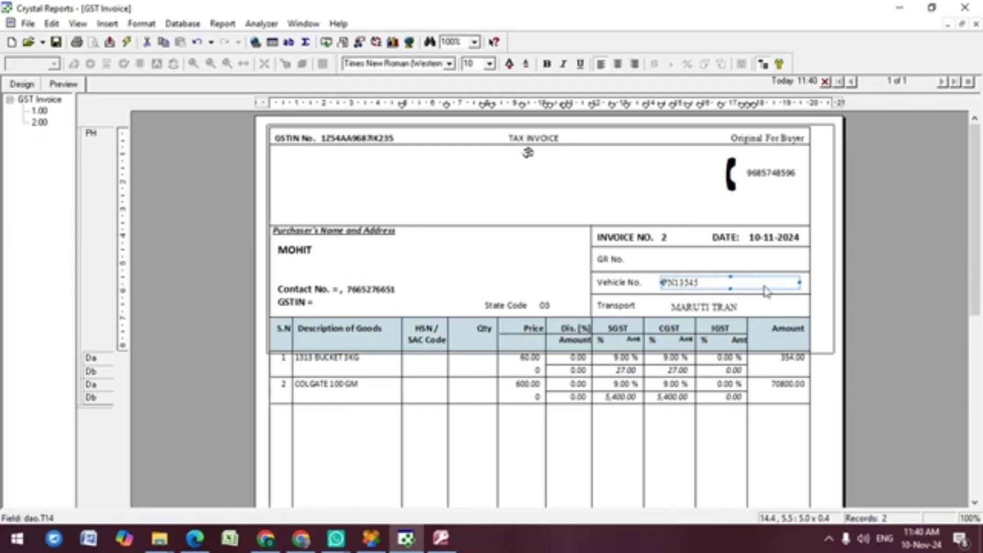
Step: Left-align the PN13545 vehicle number field with the MARUTI TRAN transport field
left_click(685, 309)
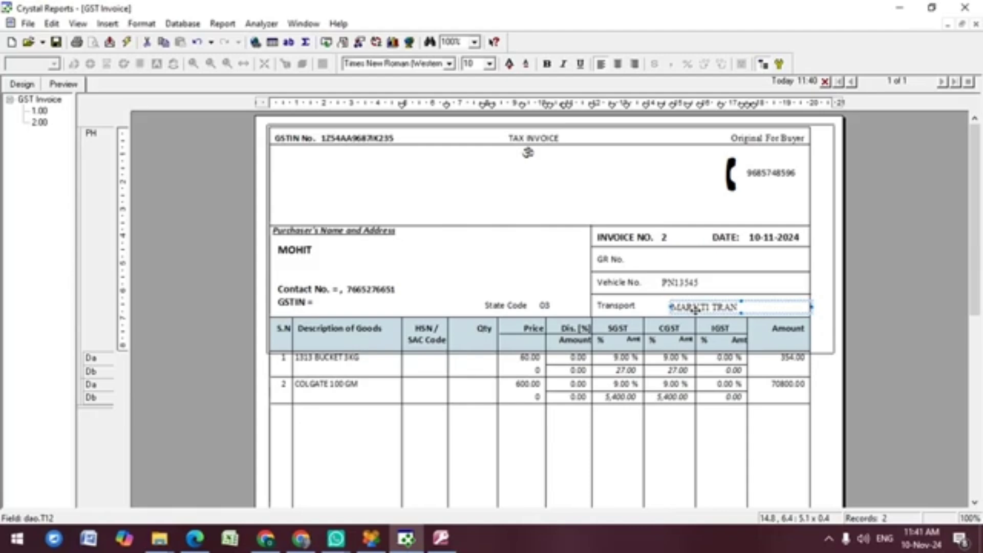
left_click(683, 286, "ctrl")
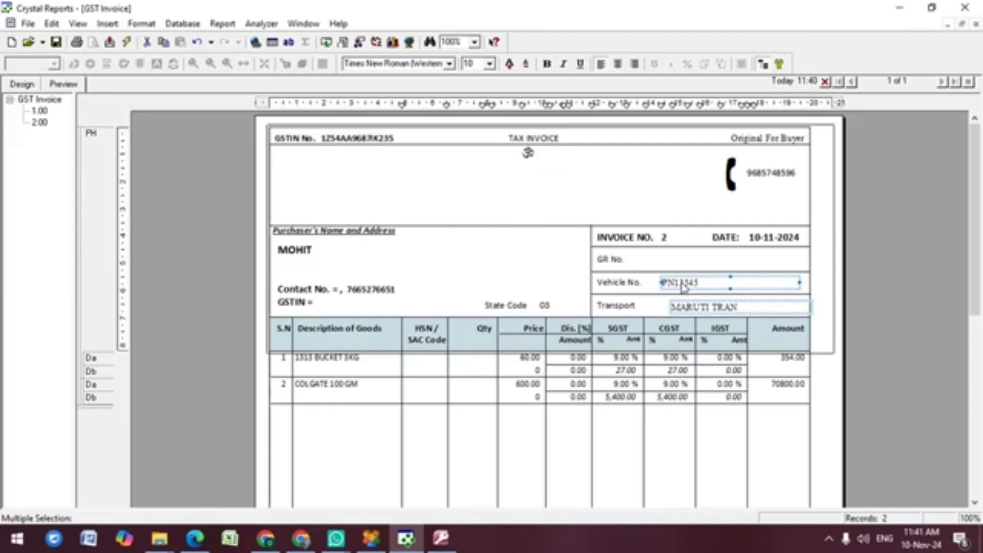
right_click(682, 287)
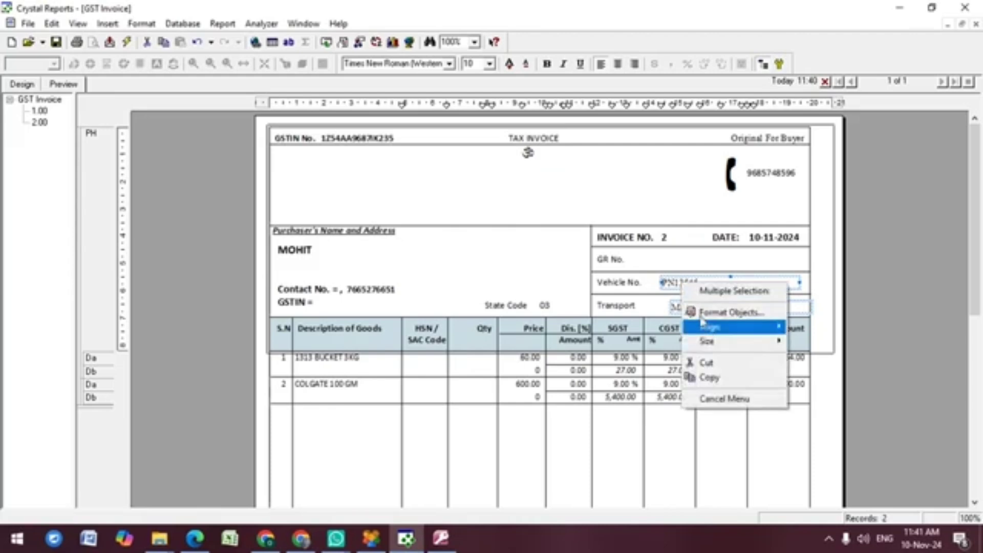
mouse_move(711, 331)
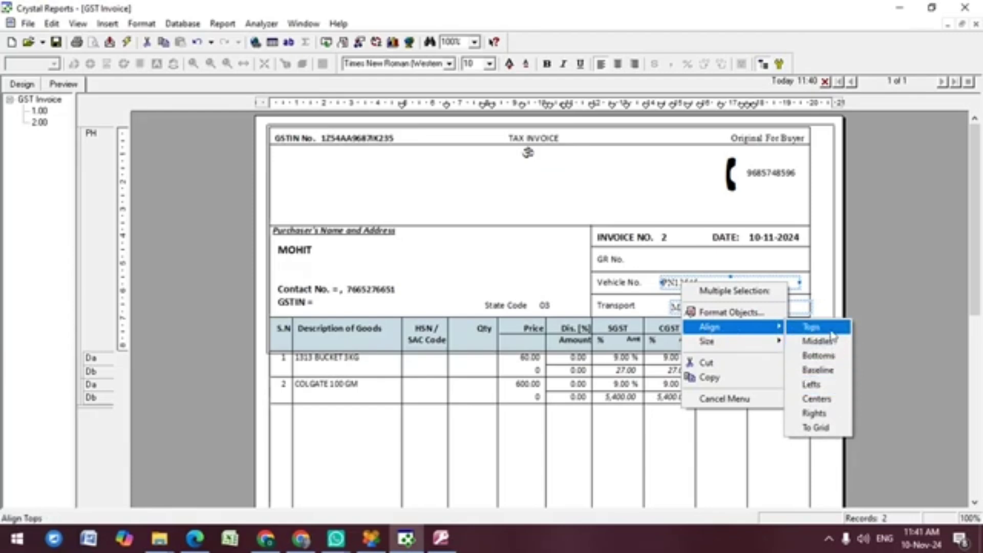
left_click(819, 385)
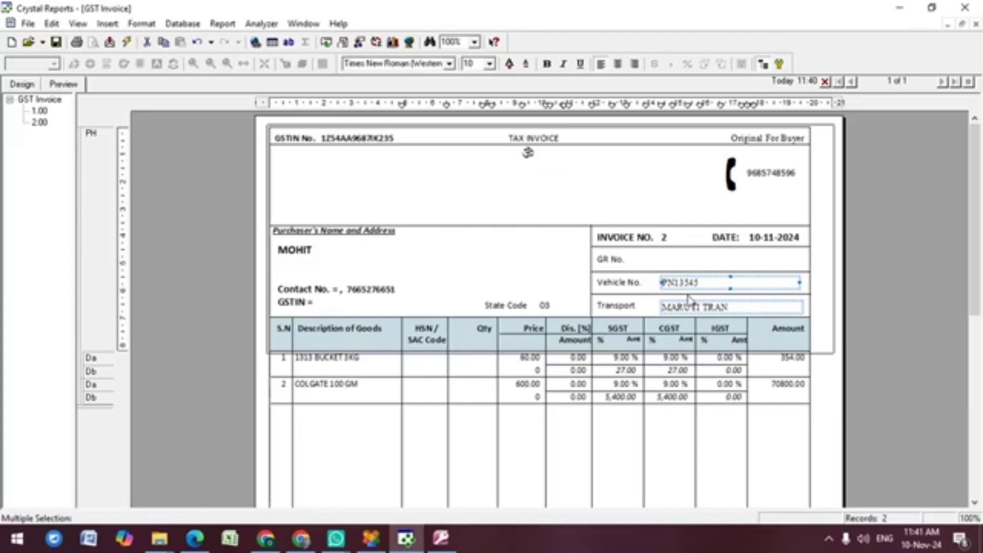
left_click(688, 298)
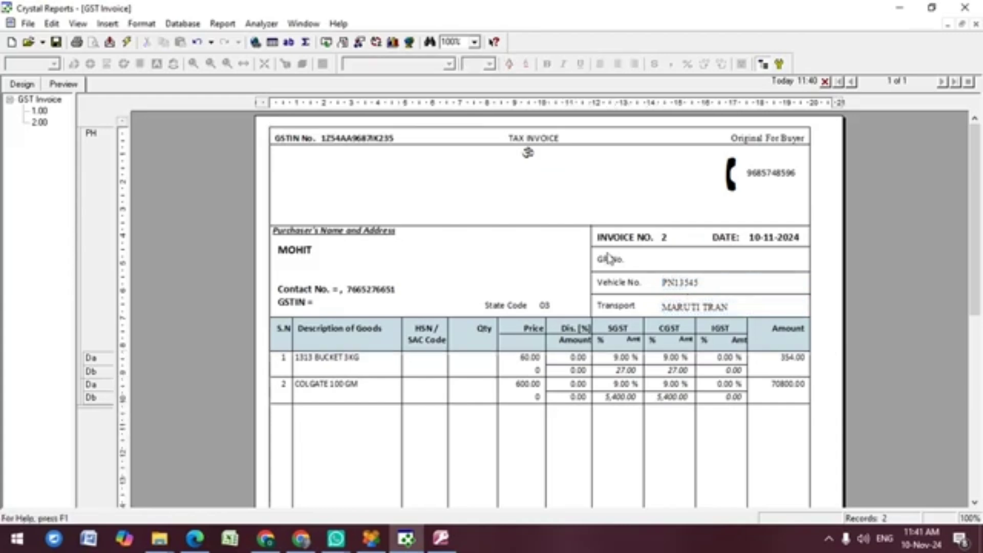
Step: Nudge the Vehicle No. and Transport labels slightly to the right
left_click(606, 284)
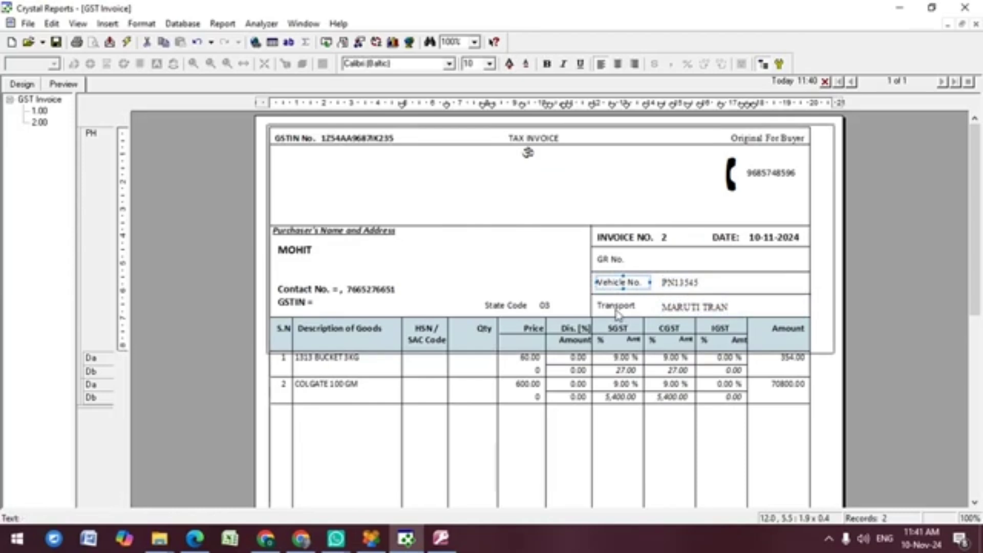
key("Right")
key("Right")
key("Right")
key("Right")
key("Right")
key("Right")
key("Right")
key("Right")
key("Right")
key("Right")
key("Right")
key("Right")
key("Right")
key("Right")
key("Right")
key("Right")
key("Right")
key("Right")
key("Right")
key("Right")
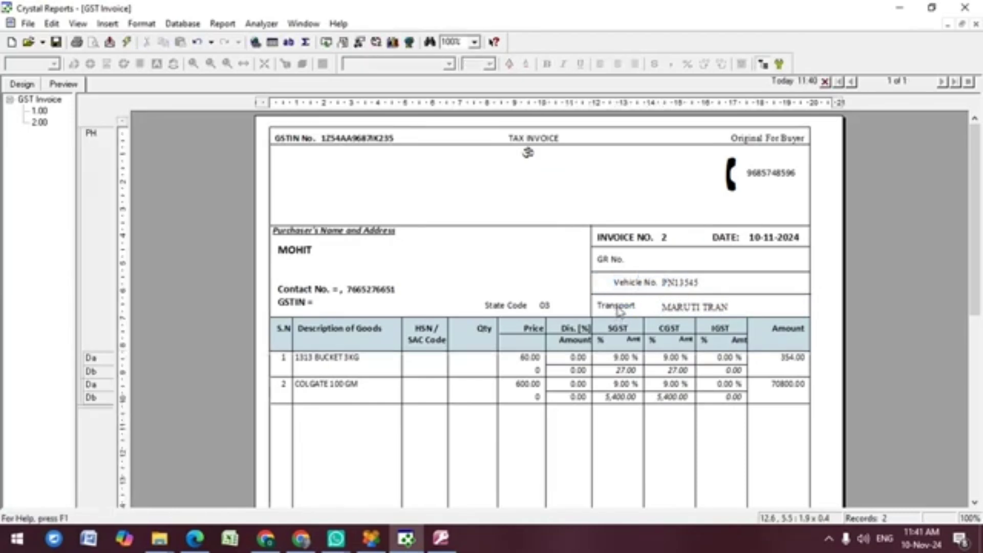
left_click(618, 312)
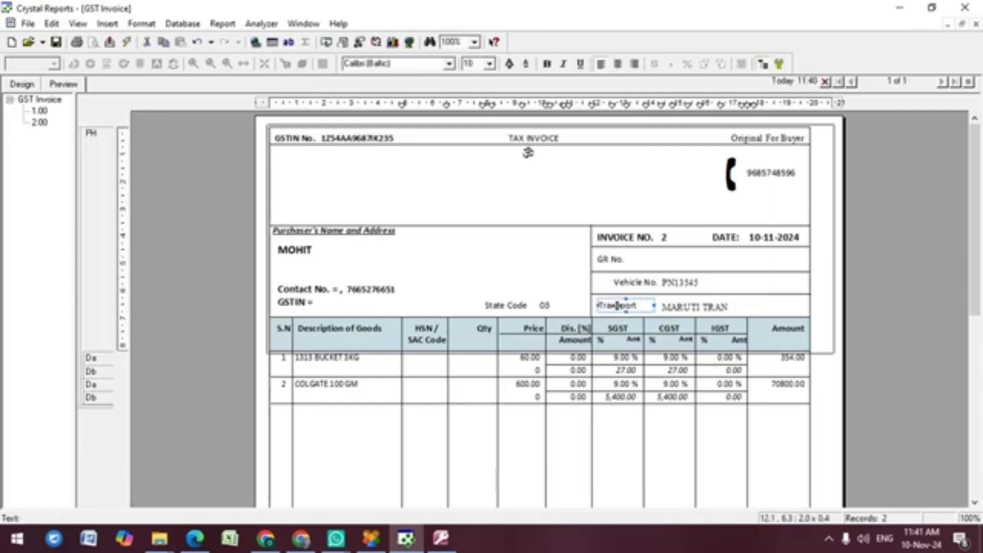
key("Right")
key("Right")
key("Right")
key("Right")
key("Right")
key("Right")
key("Right")
key("Right")
key("Right")
key("Right")
key("Right")
key("Right")
key("Right")
key("Right")
key("Right")
key("Right")
key("Right")
key("Right")
key("Right")
key("Right")
key("Right")
key("Right")
key("Right")
key("Right")
key("Right")
key("Right")
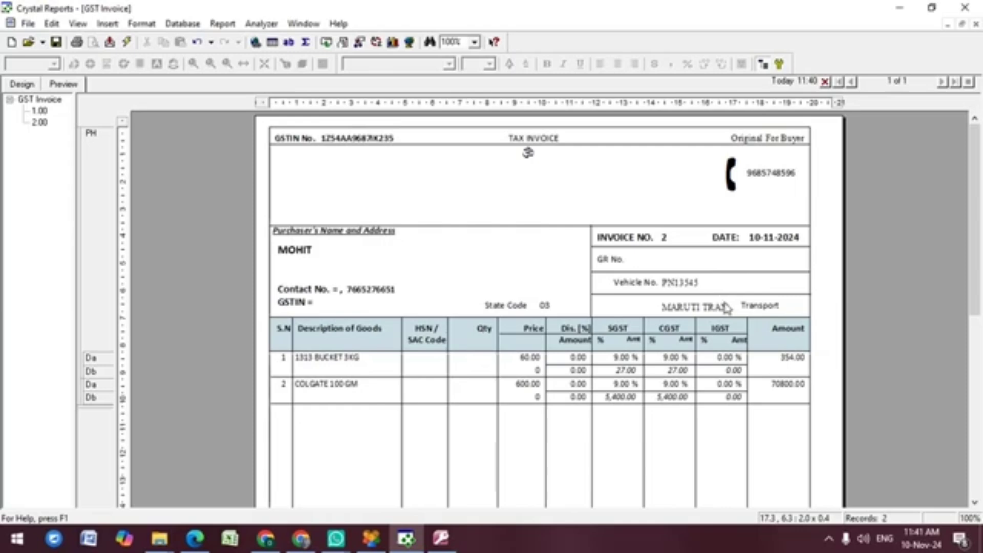
Step: Left-align the GR No., Vehicle No. and Transport labels
left_click(763, 313)
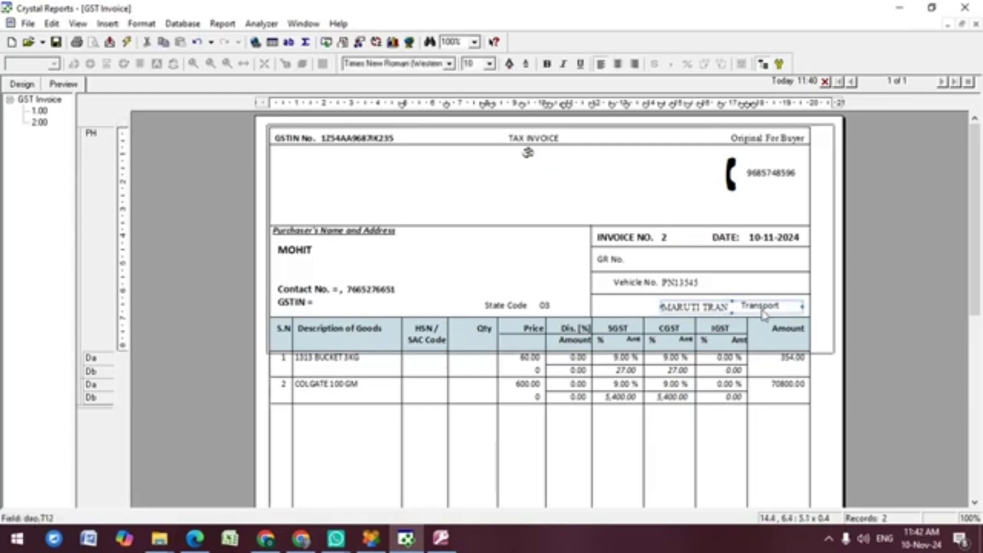
left_click(802, 306)
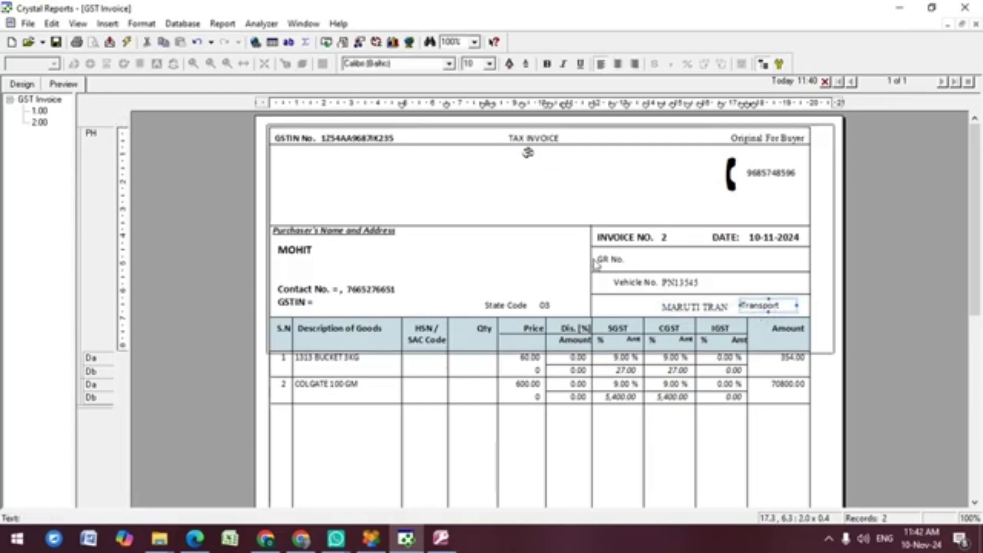
left_click(631, 287)
left_click(607, 264, "ctrl")
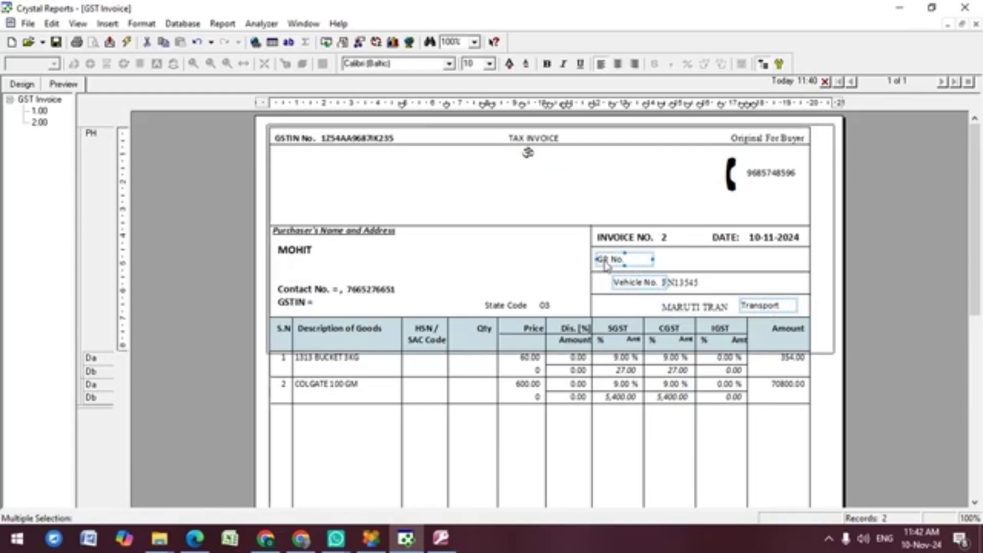
right_click(606, 263)
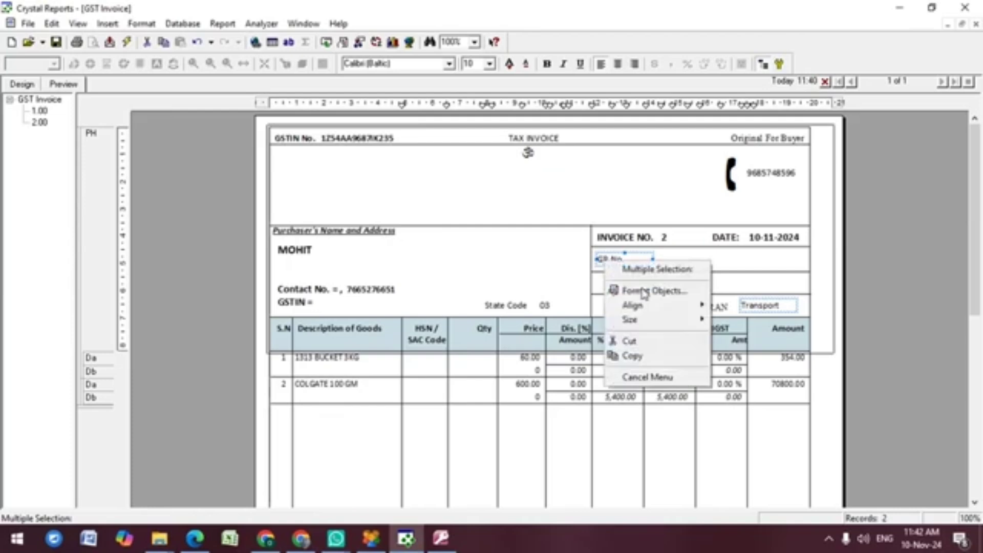
mouse_move(661, 314)
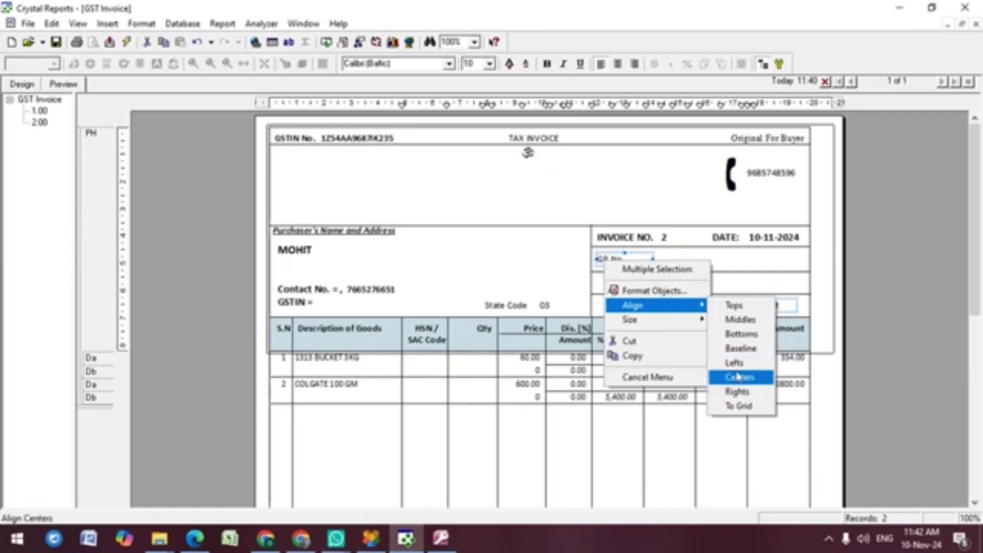
left_click(736, 366)
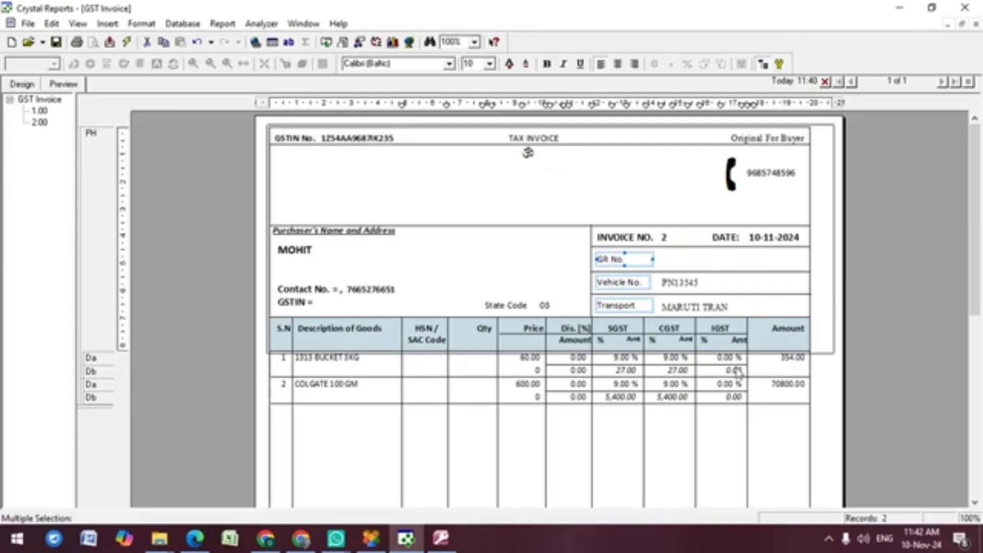
Step: Save GST Invoice.rpt, open the database field list, and switch to Access
key("Escape")
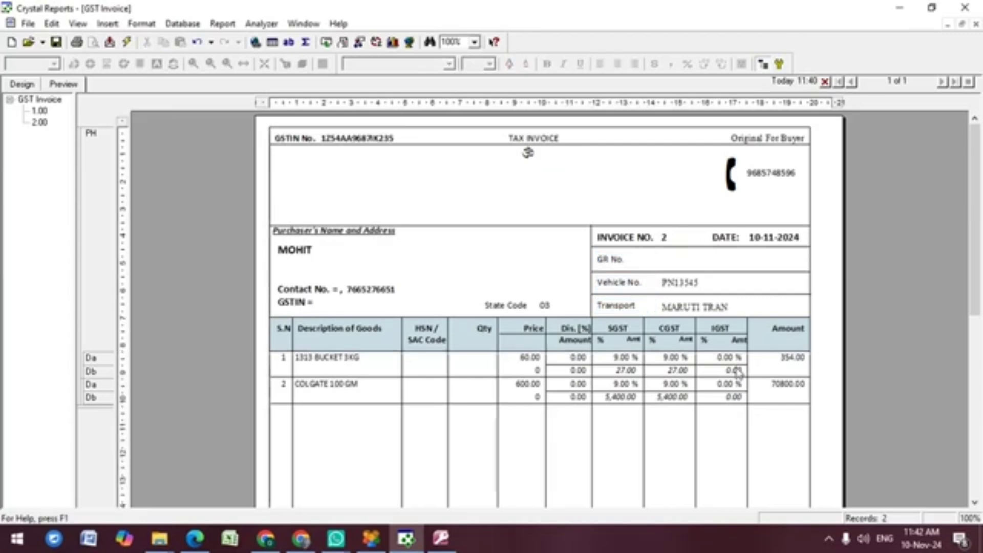
left_click(59, 48)
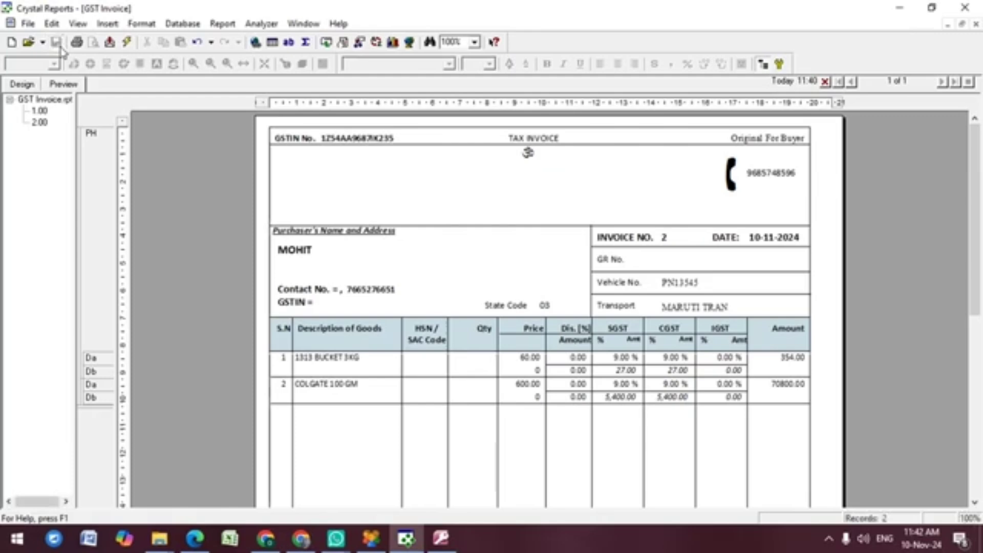
left_click(107, 24)
left_click(121, 41)
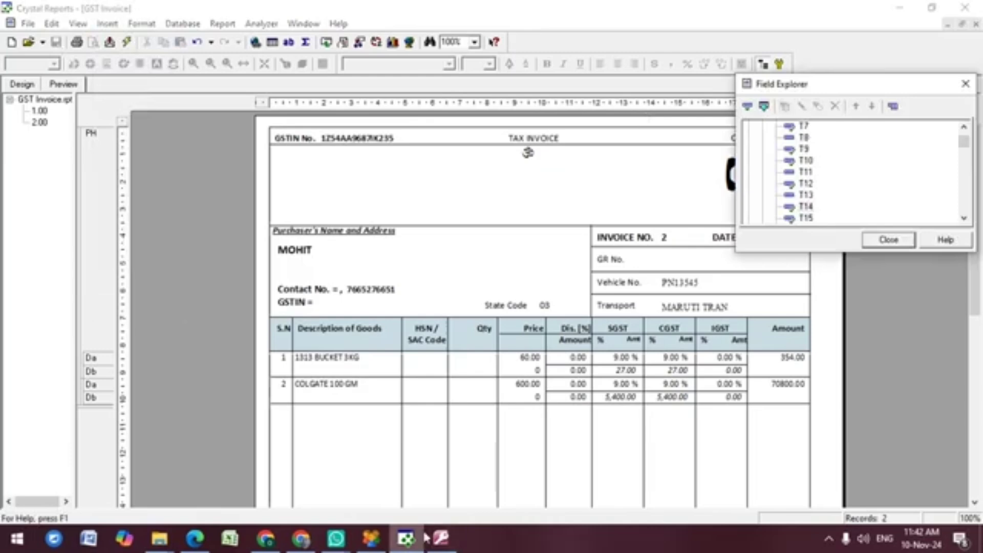
left_click(440, 544)
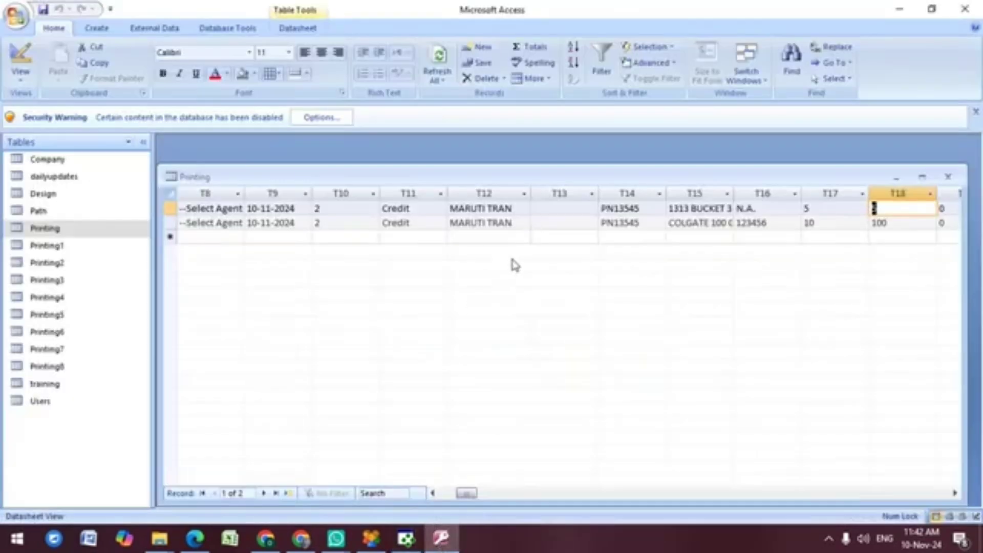
key("Tab")
key("Tab")
key("Tab")
key("Tab")
key("Tab")
key("Tab")
key("Tab")
key("Tab")
key("Tab")
key("Tab")
key("Tab")
key("Tab")
key("Tab")
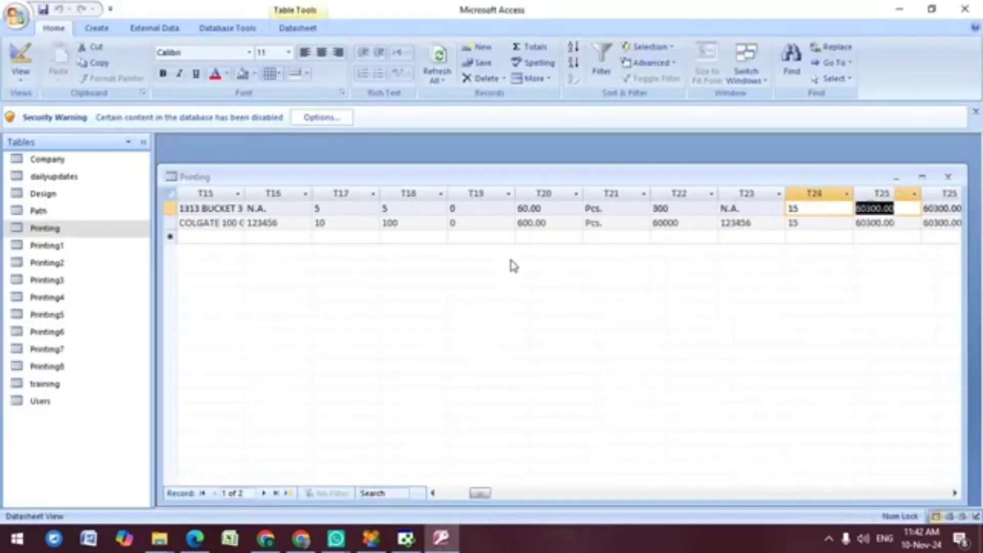
key("Tab")
key("Tab")
key("Tab")
key("Tab")
key("Tab")
key("Tab")
key("Tab")
key("Tab")
key("Tab")
key("Tab")
key("Tab")
key("Tab")
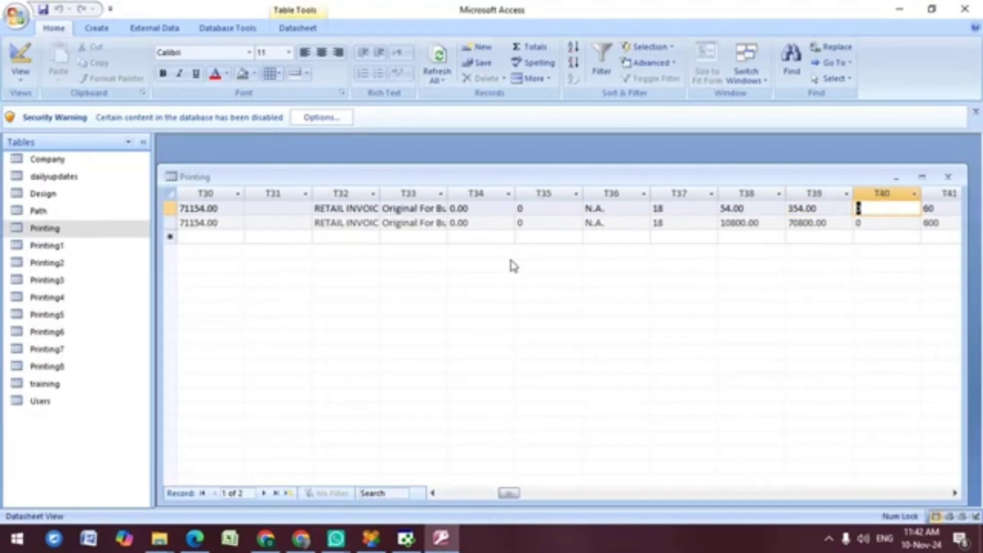
key("Tab")
key("Tab")
key("Tab")
key("Tab")
key("Tab")
key("Tab")
key("Tab")
key("Tab")
key("Tab")
key("Tab")
key("Tab")
key("Tab")
key("Tab")
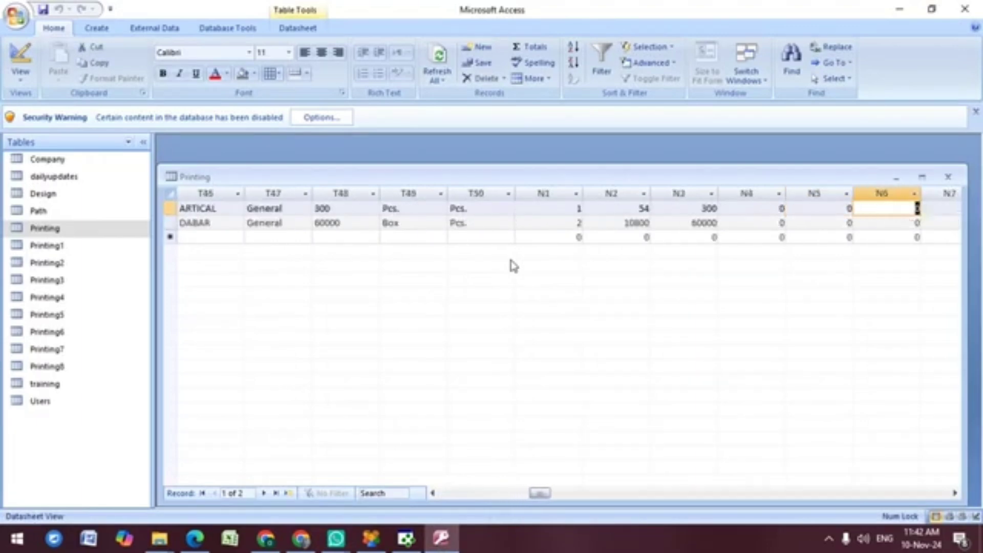
key("Tab")
key("Tab")
key("Tab")
key("Tab")
key("Tab")
key("Tab")
key("Tab")
key("Tab")
key("Tab")
key("Tab")
key("Tab")
key("Tab")
key("Tab")
key("Tab")
key("Tab")
key("Tab")
key("shift+Tab")
key("shift+Tab")
key("shift+Tab")
key("shift+Tab")
key("shift+Tab")
key("shift+Tab")
key("shift+Tab")
key("shift+Tab")
key("shift+Tab")
key("shift+Tab")
key("shift+Tab")
key("shift+Tab")
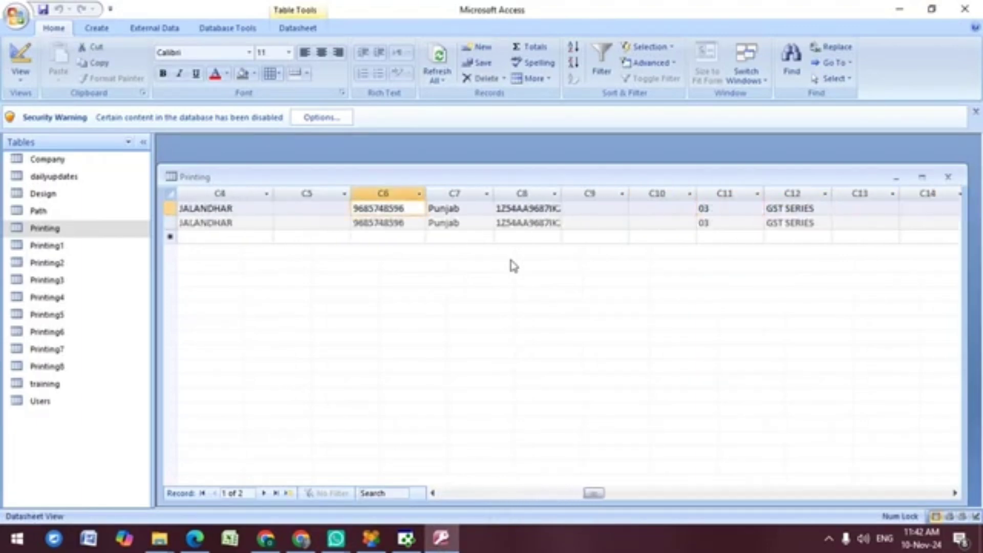
key("Tab")
key("Tab")
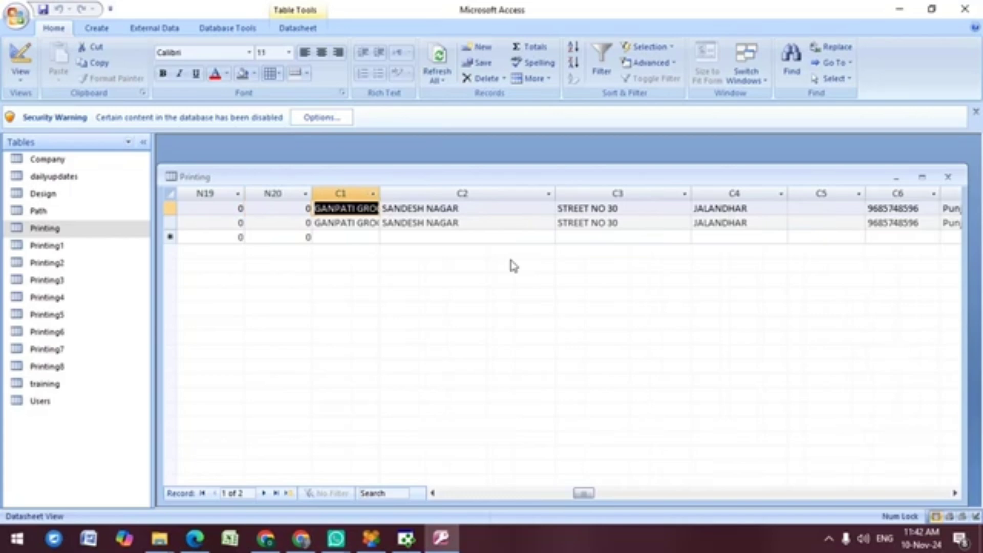
key("Tab")
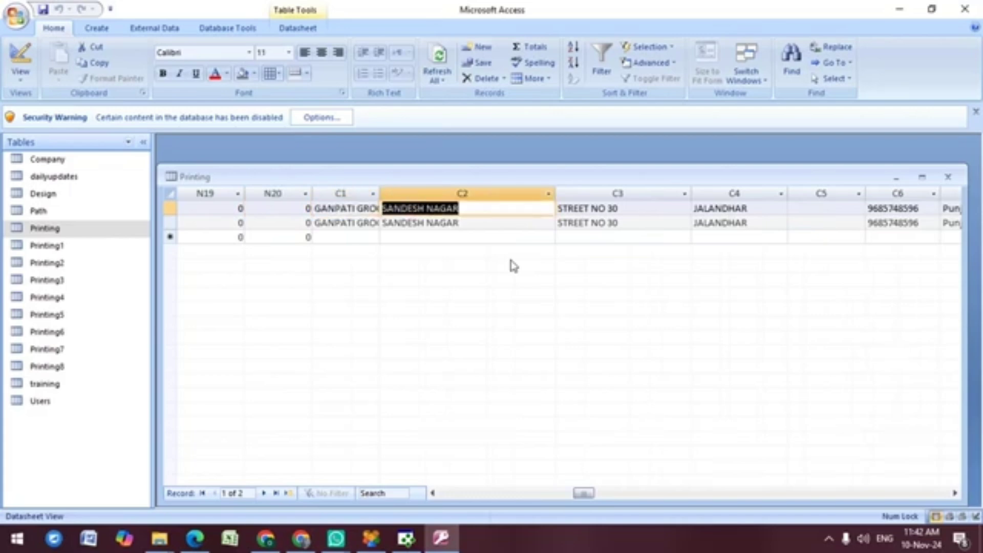
key("Tab")
key("Tab")
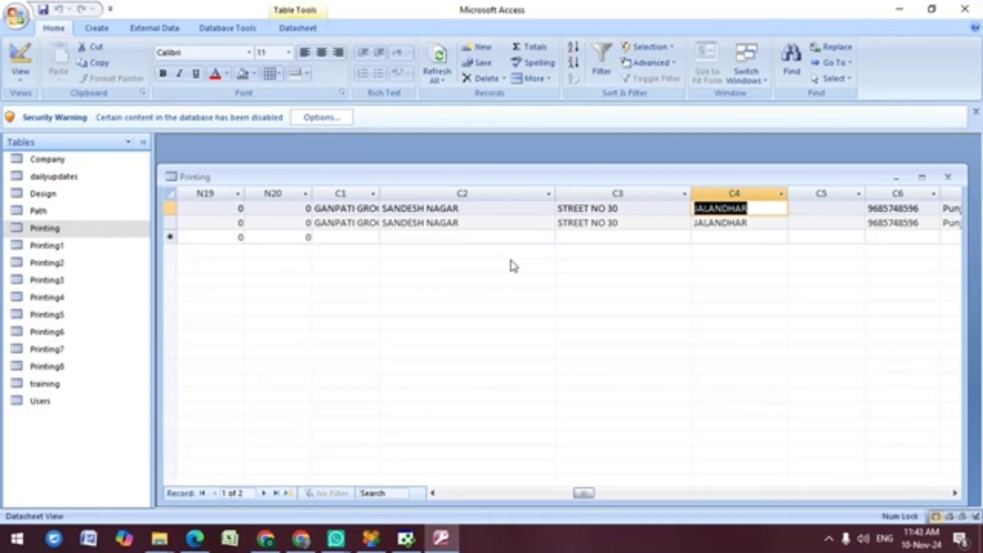
key("Tab")
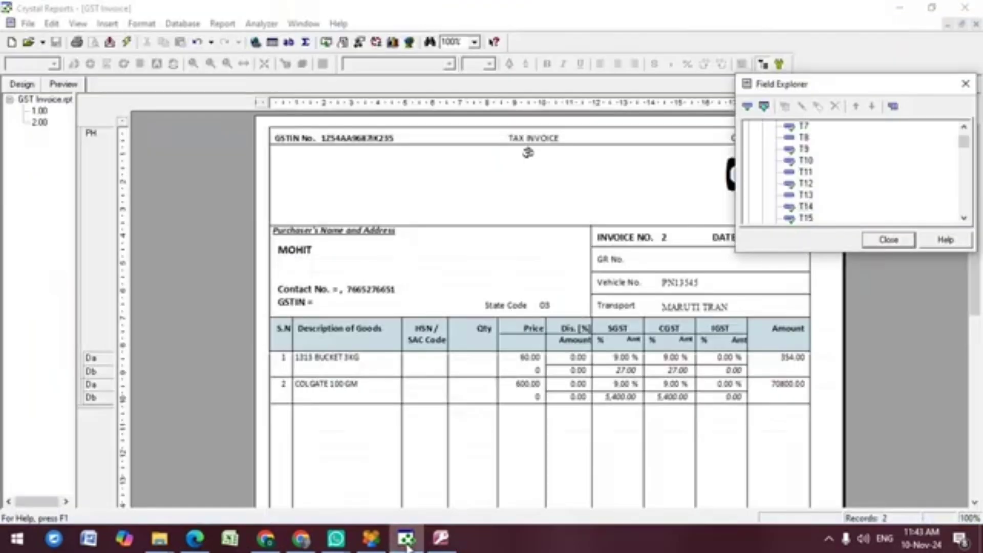
left_click(406, 537)
left_click(805, 159)
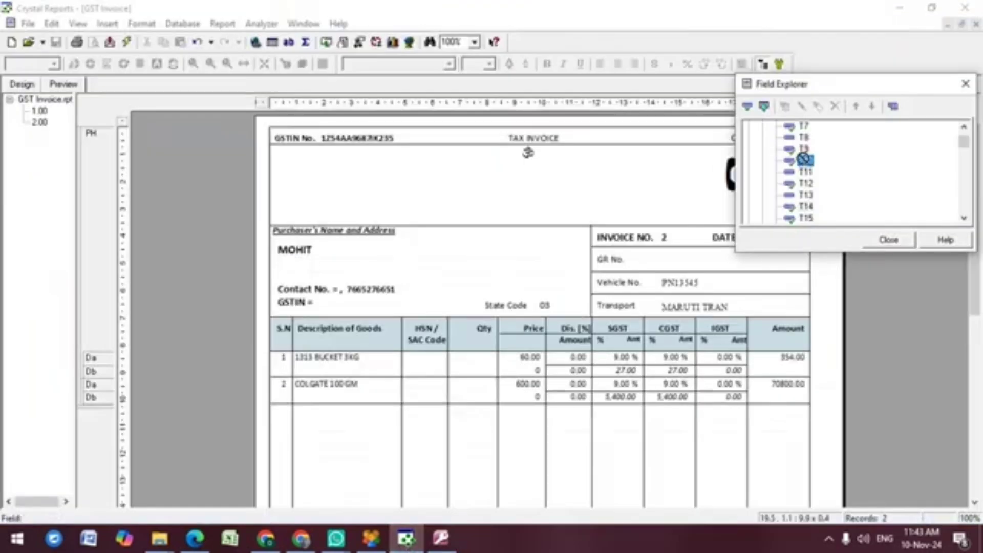
key("c")
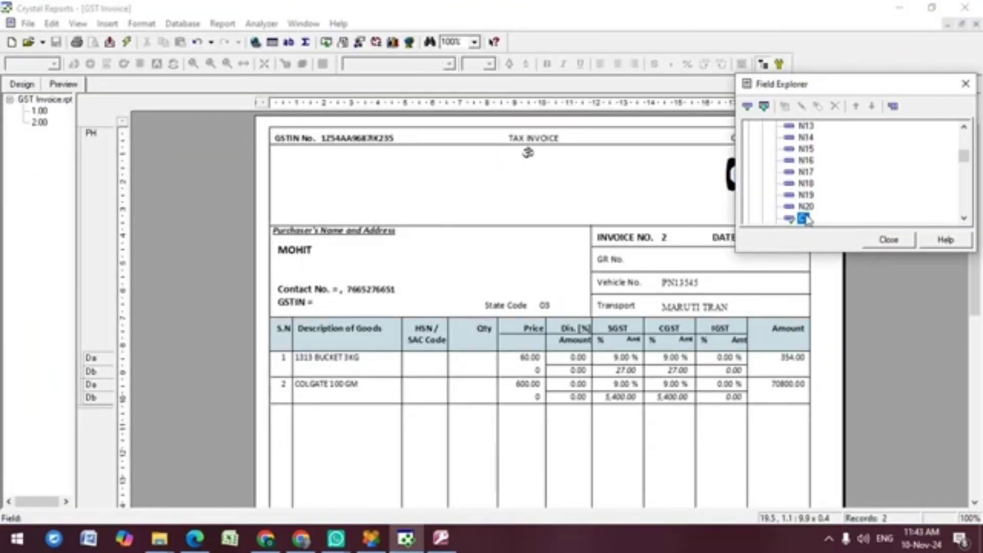
left_click_drag(803, 218, 397, 170)
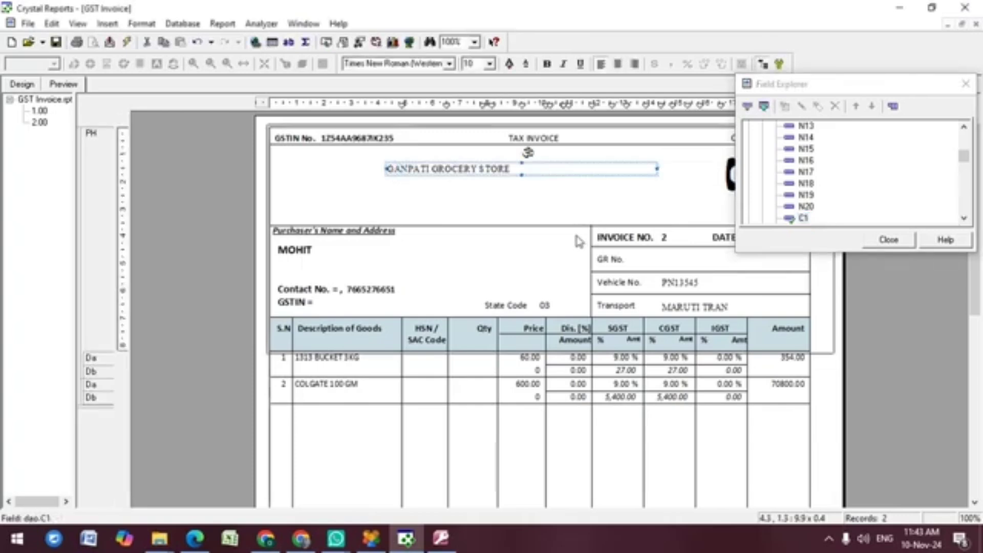
left_click(528, 163)
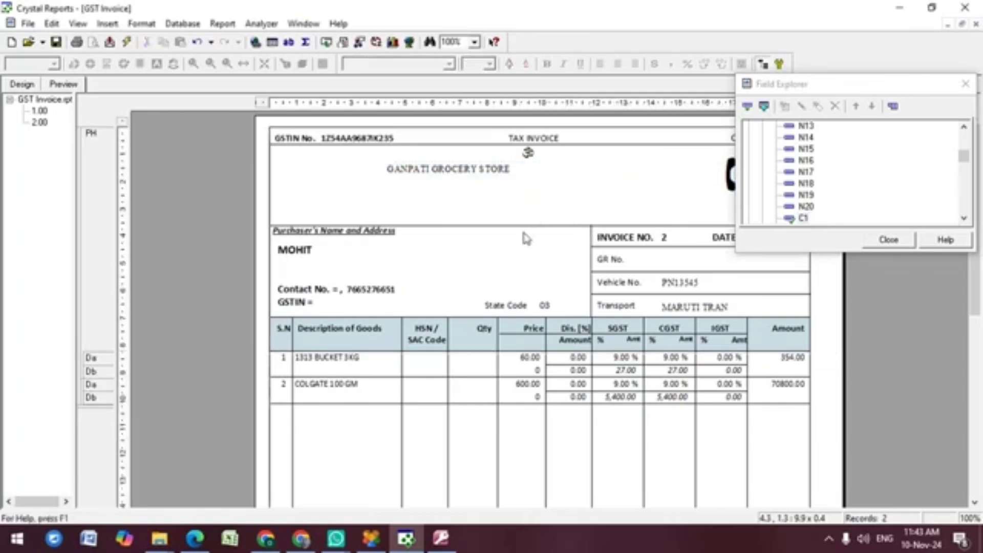
left_click(441, 538)
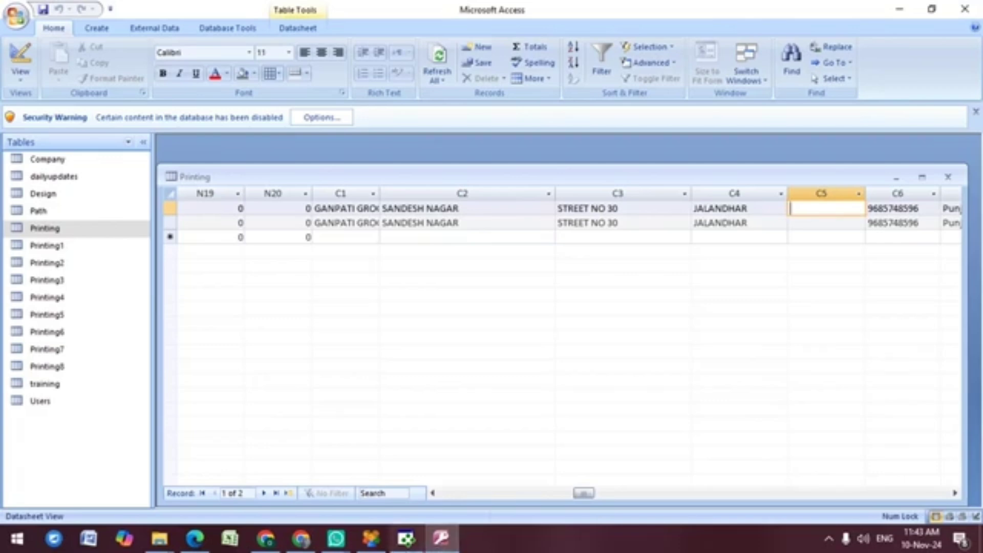
left_click(406, 537)
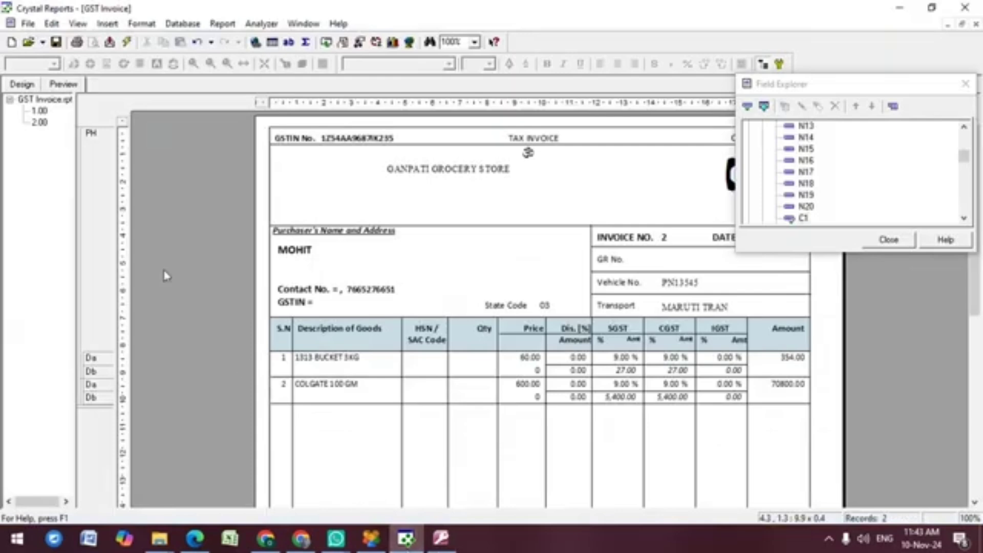
Step: Add a text box under the store name holding address fields C2 and C3
left_click(107, 23)
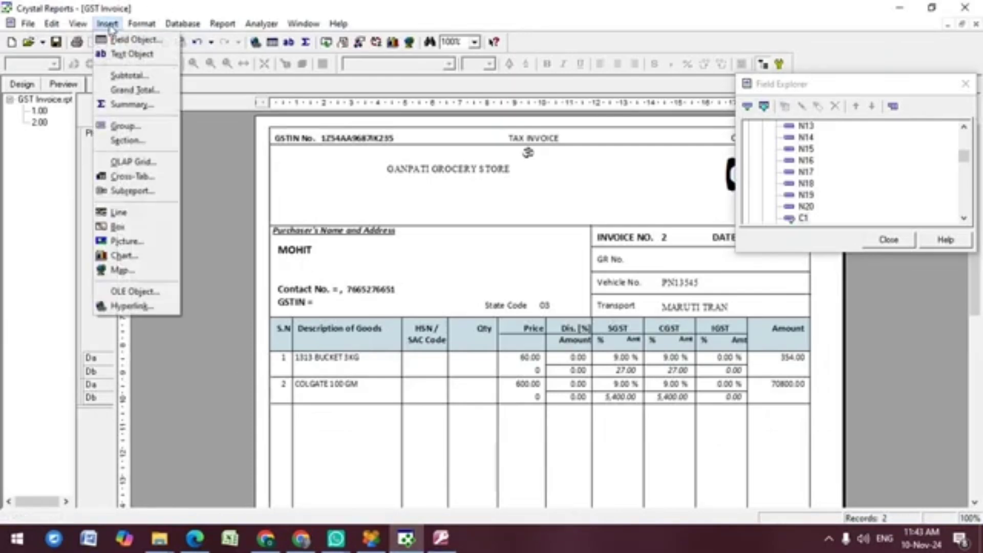
left_click(128, 58)
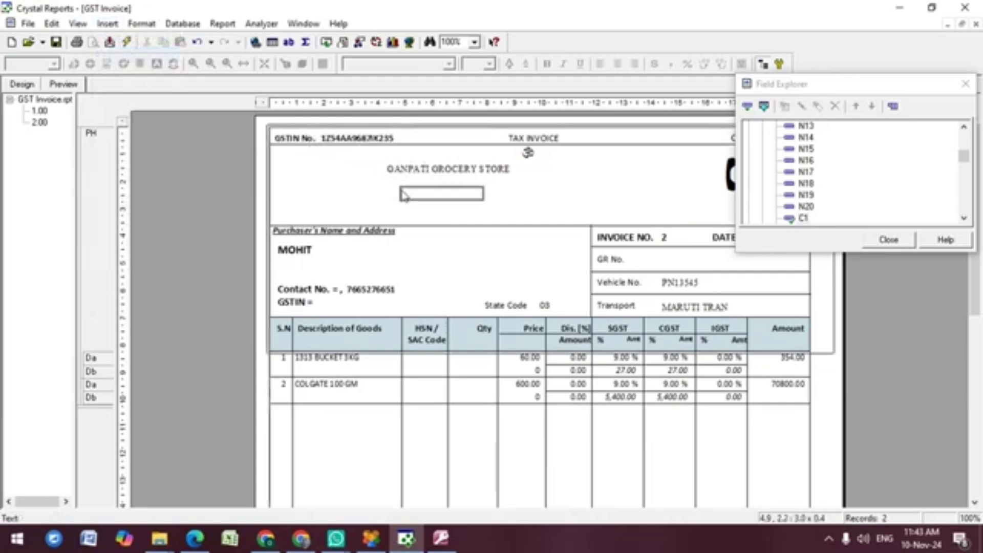
left_click(411, 191)
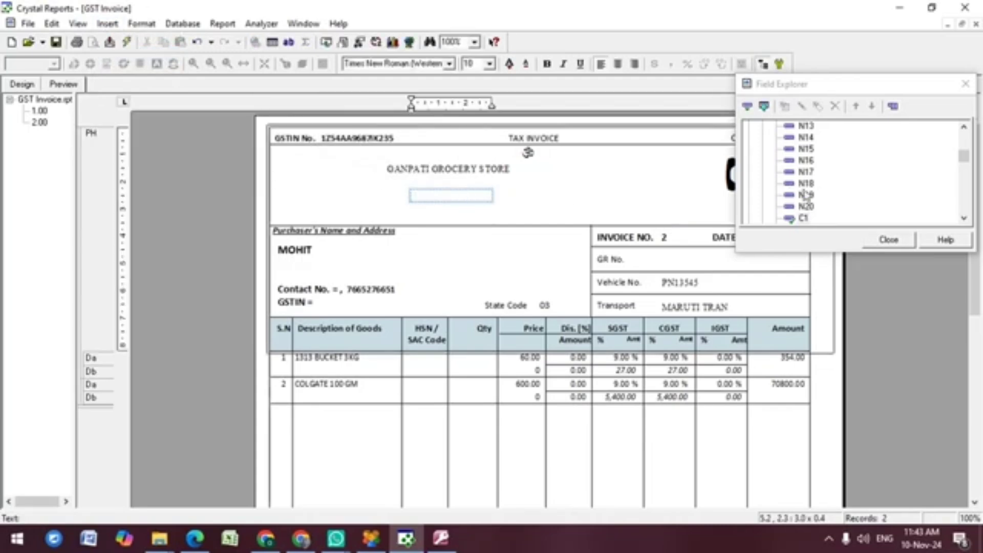
left_click(805, 218)
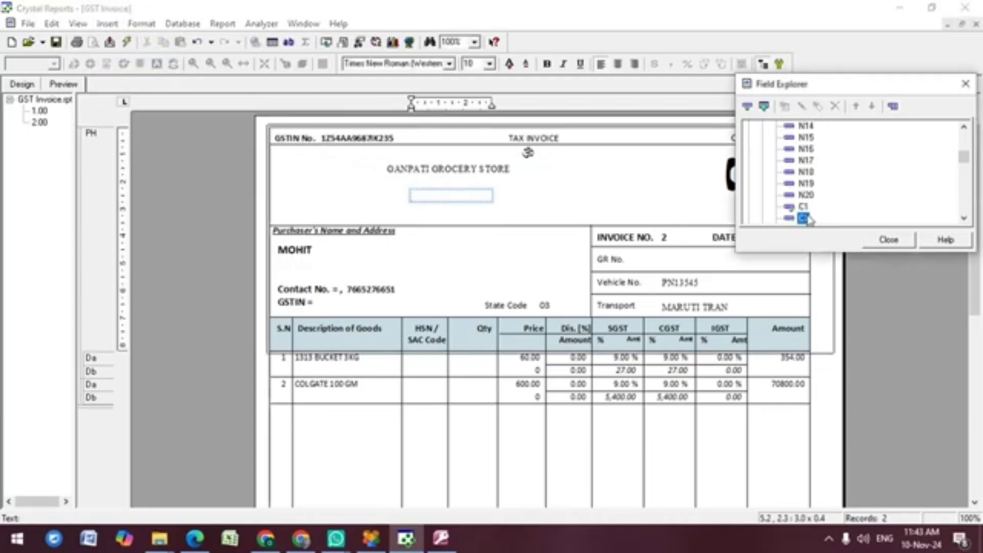
left_click_drag(808, 219, 438, 198)
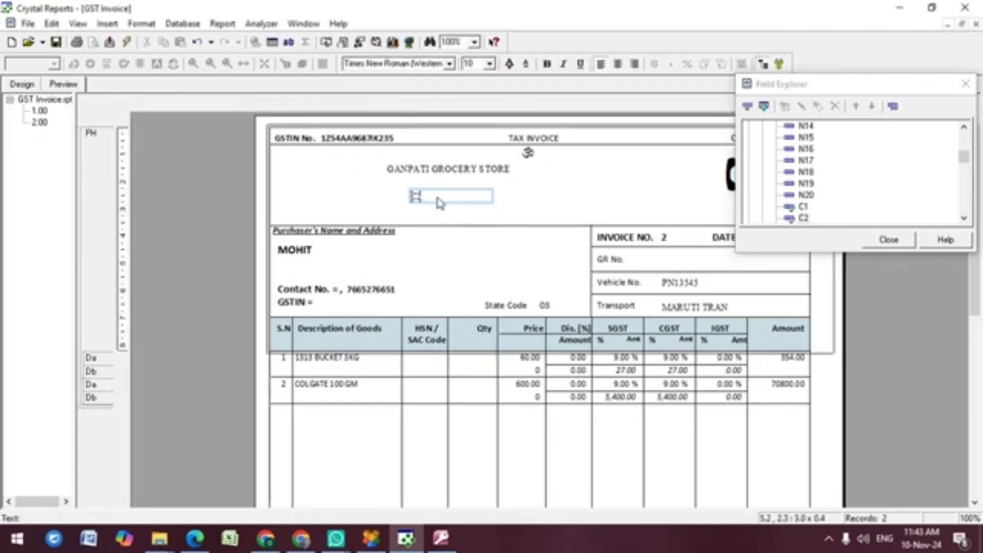
left_click(803, 218)
key("Down")
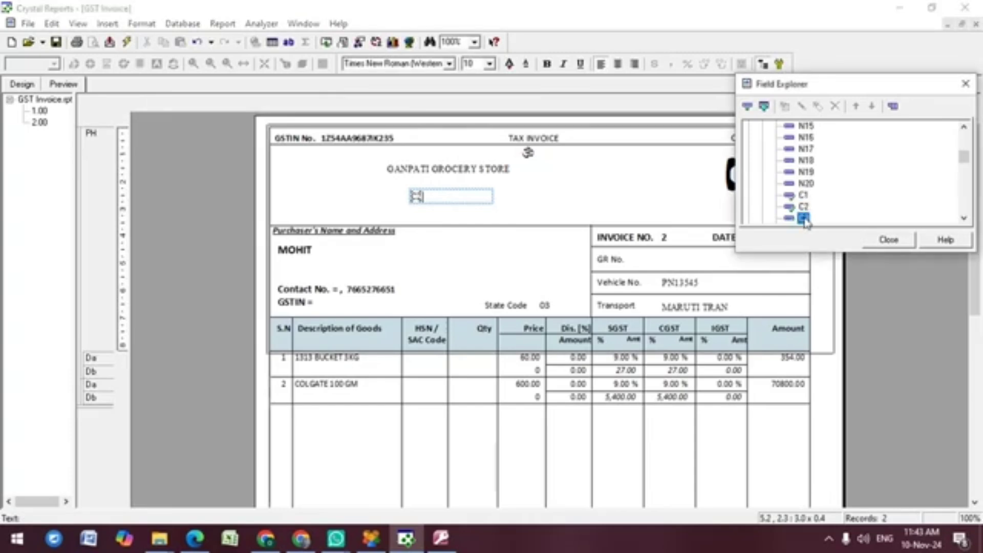
left_click_drag(805, 221, 458, 200)
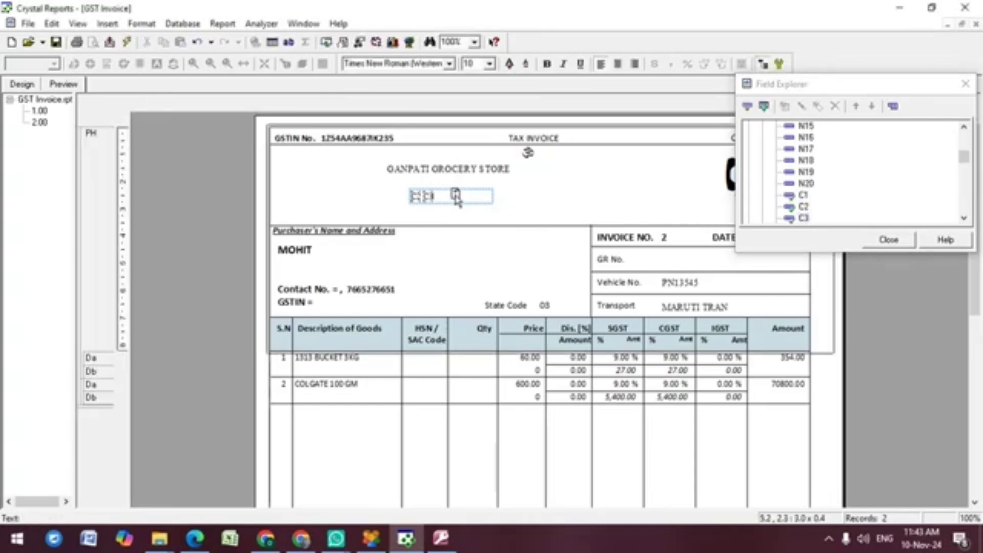
left_click(889, 239)
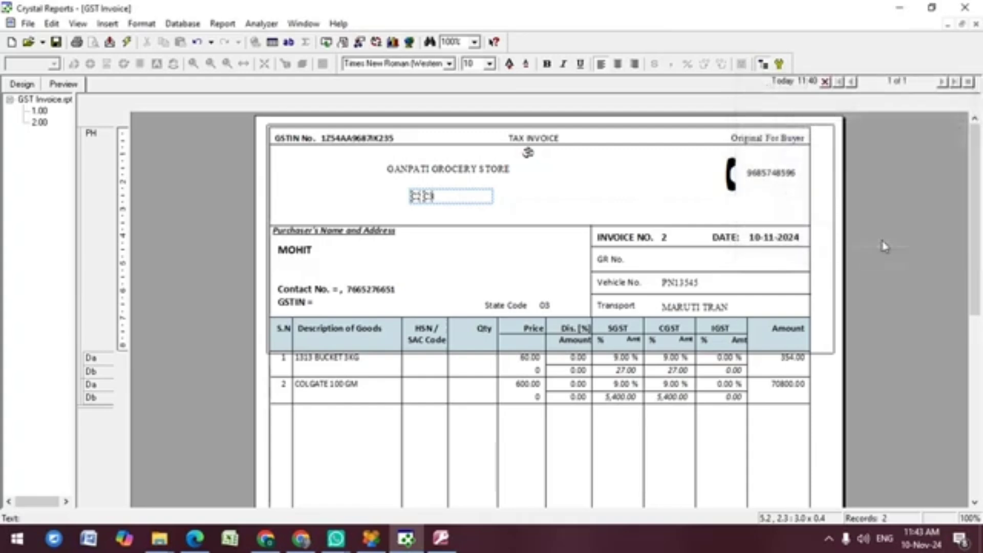
left_click(598, 181)
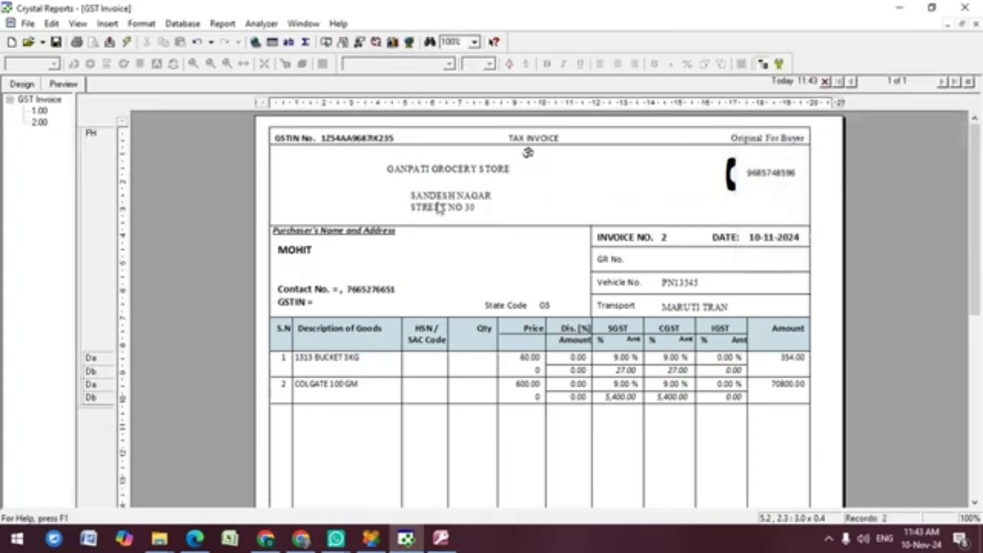
Step: Put the address on one wide line and select it with the store name
left_click(439, 205)
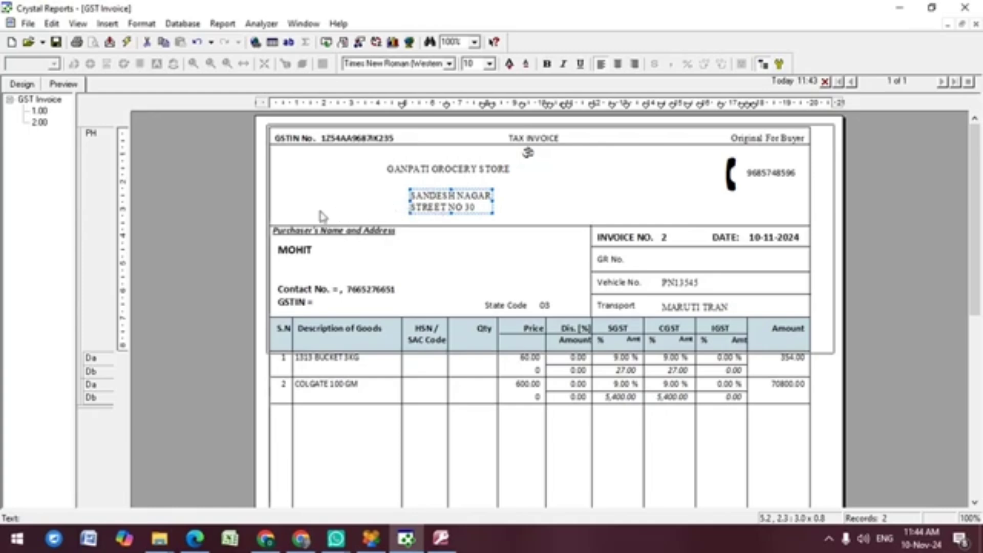
key("ctrl+z")
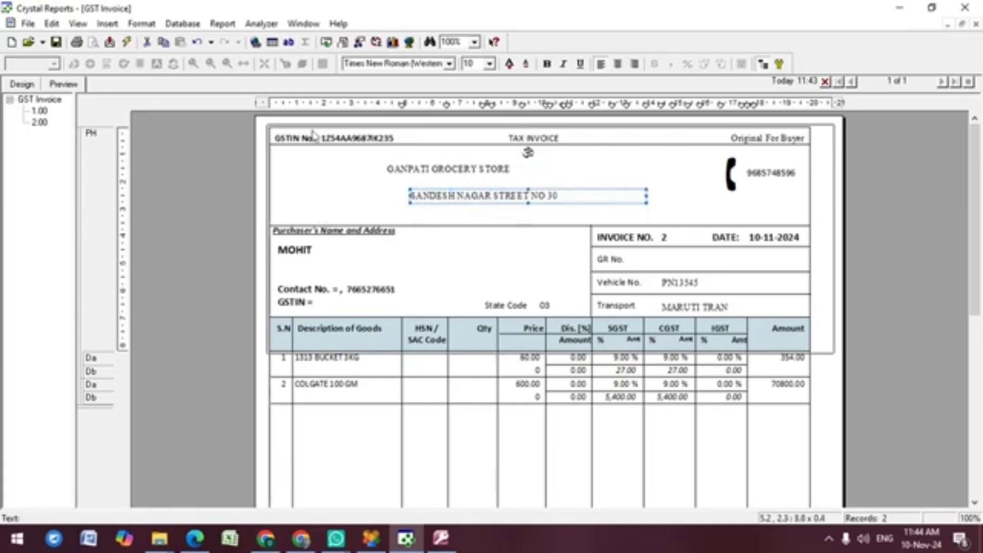
left_click(477, 171)
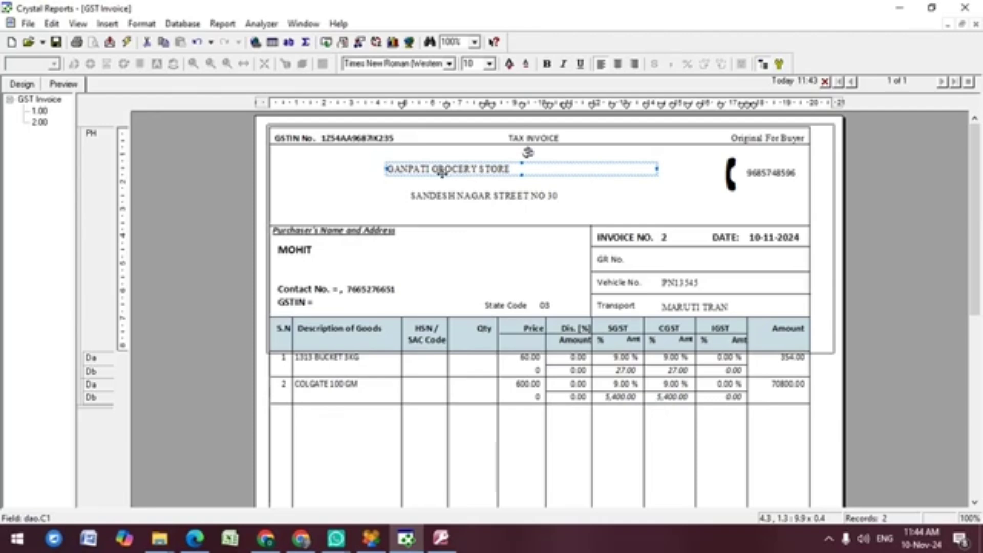
left_click(445, 202)
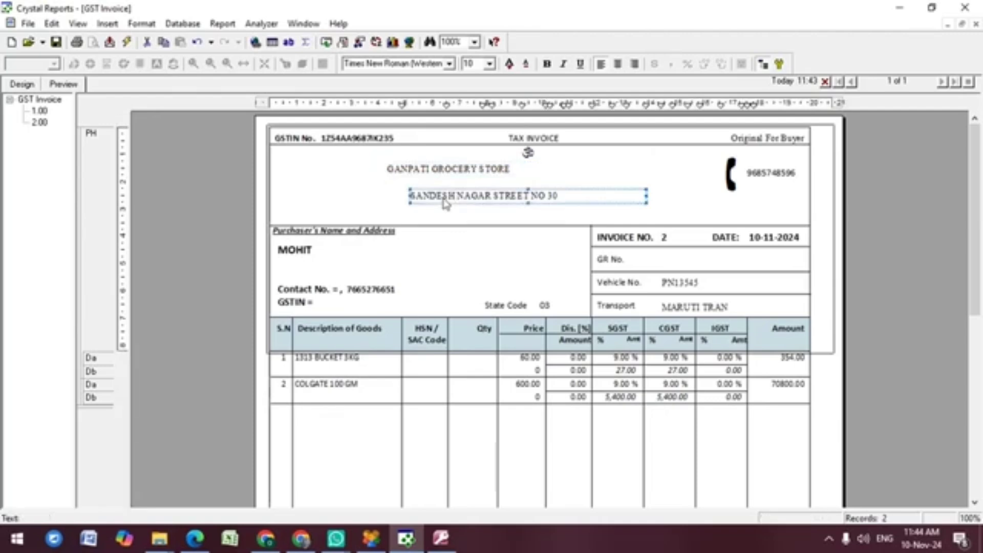
left_click(436, 170, "ctrl")
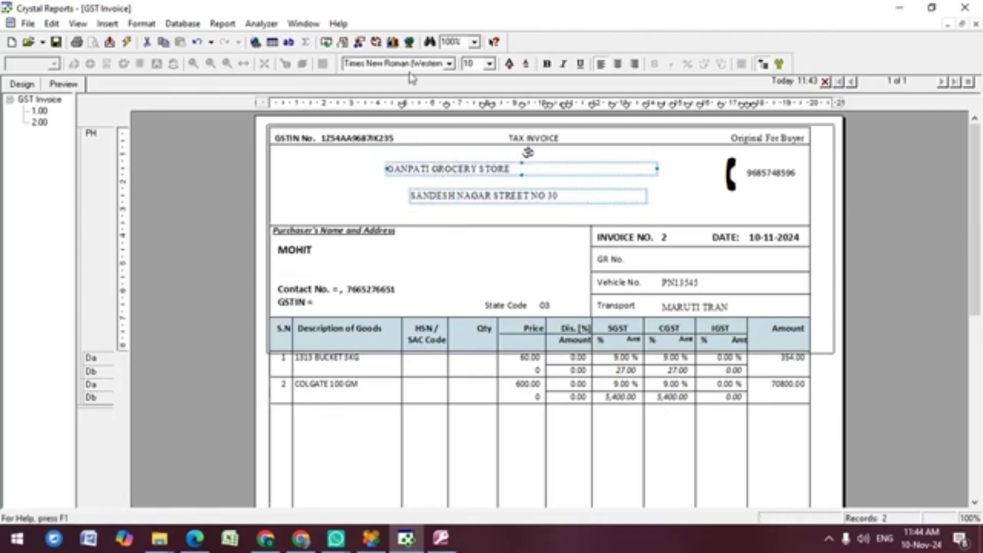
Step: Make the store name and address bold Calibri (Baltic) at size 14
left_click(450, 64)
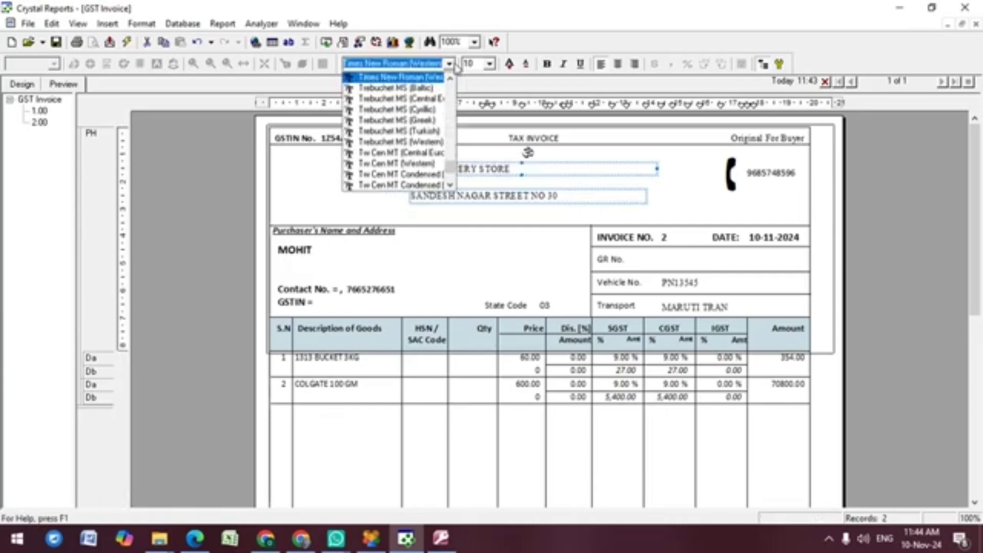
type("Ca")
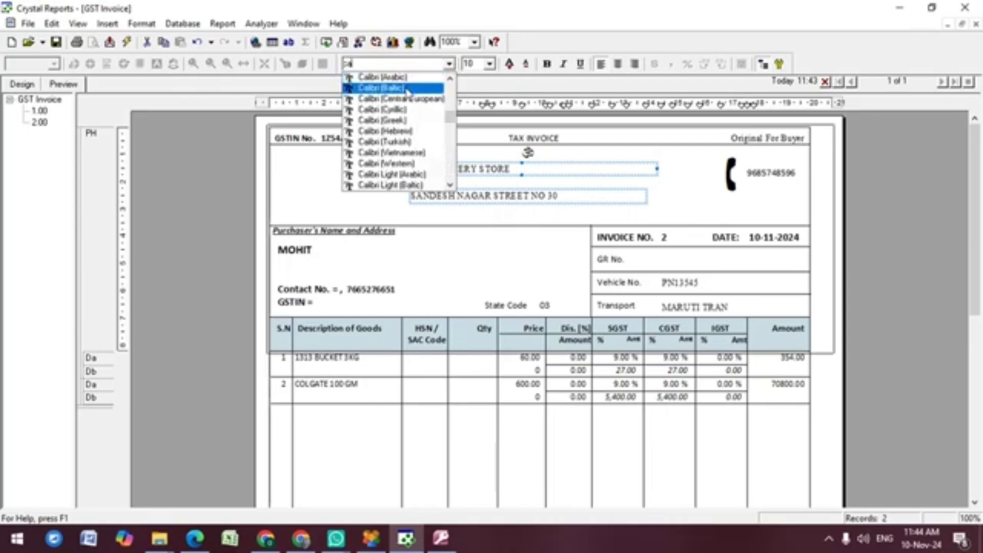
left_click(407, 89)
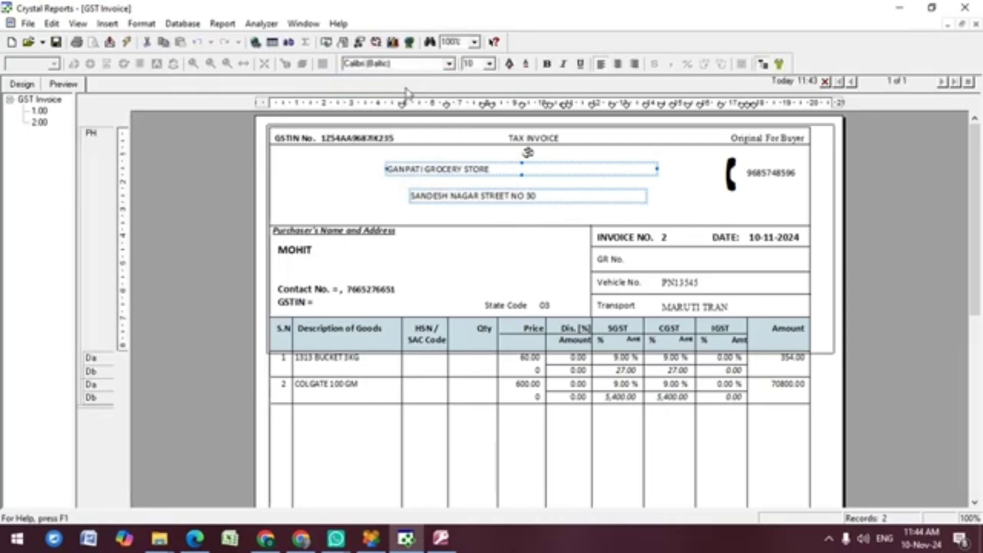
left_click(489, 63)
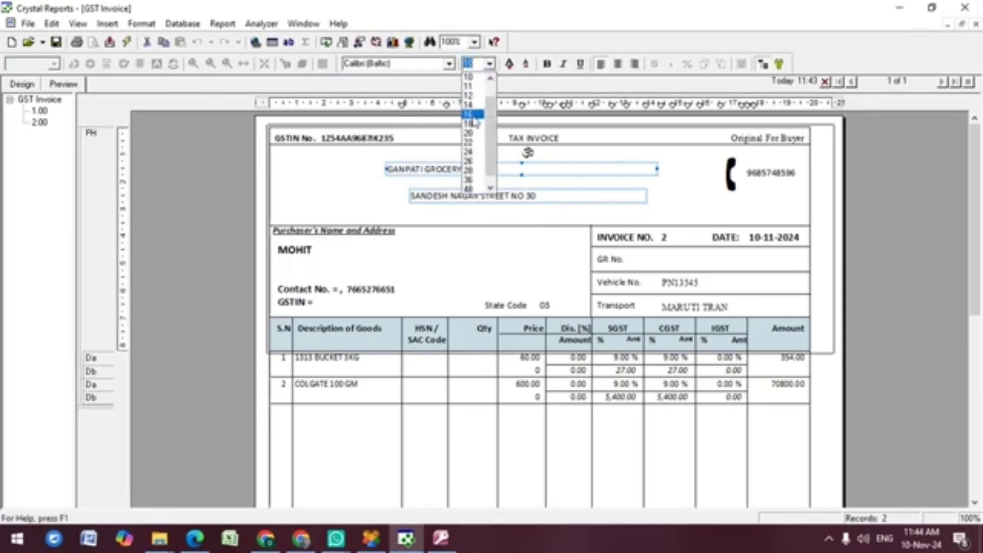
left_click(477, 105)
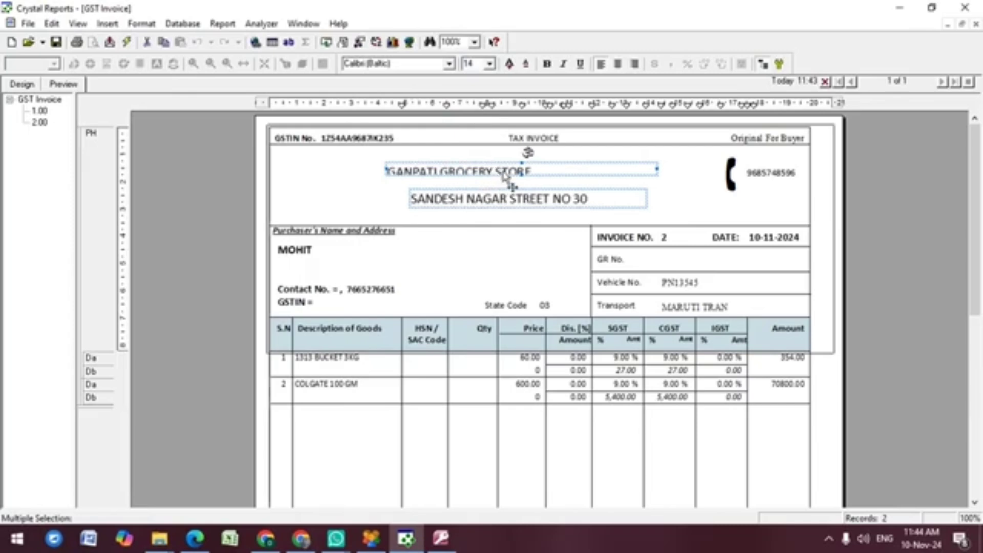
left_click(547, 64)
Step: Enlarge the GANPATI GROCERY STORE heading to size 24
left_click(468, 64)
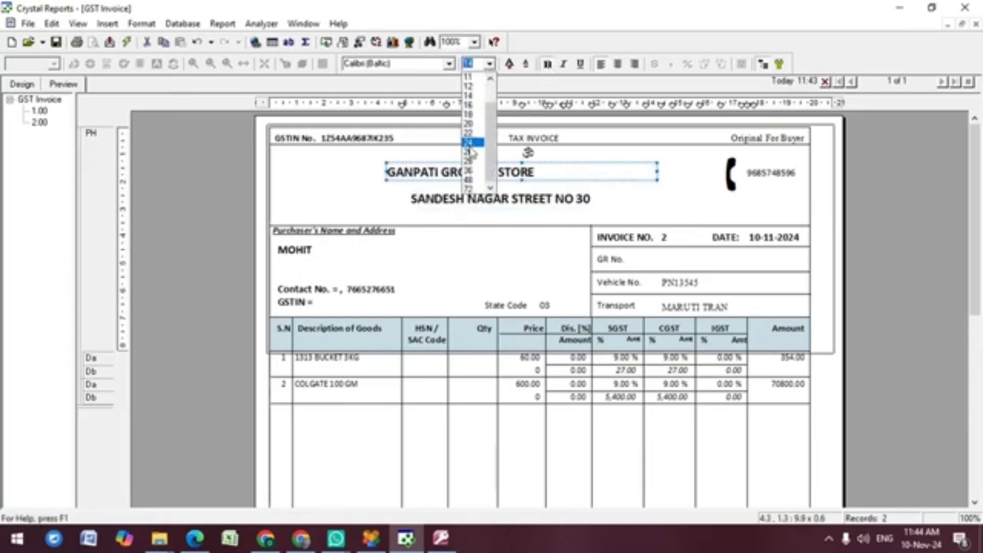
left_click(468, 143)
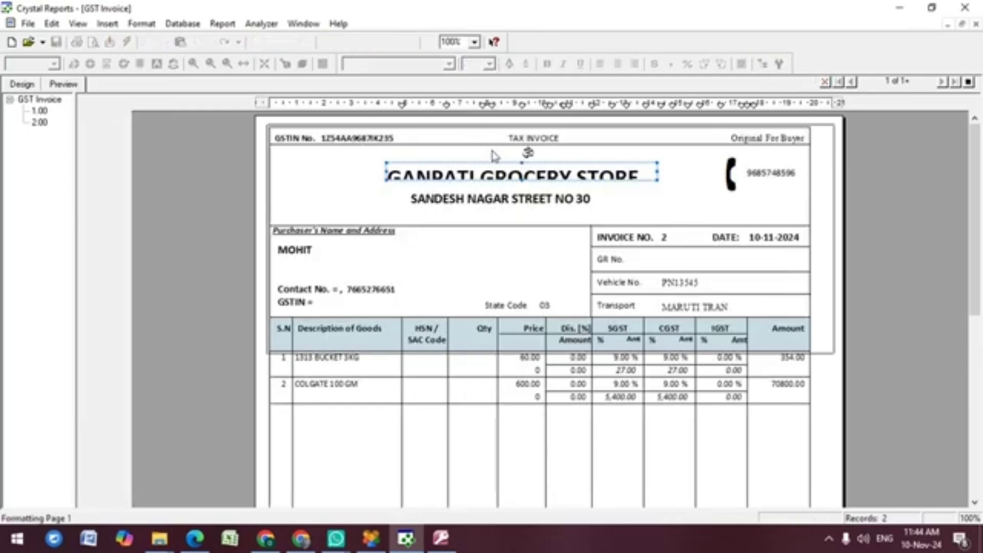
left_click(541, 181)
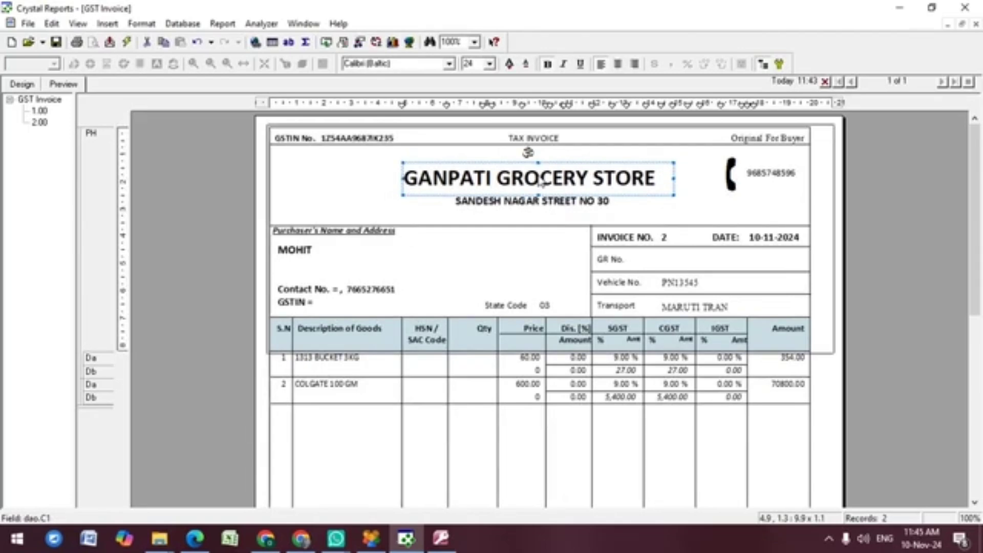
Step: Draw a rectangle around the GANPATI GROCERY STORE heading
left_click(106, 28)
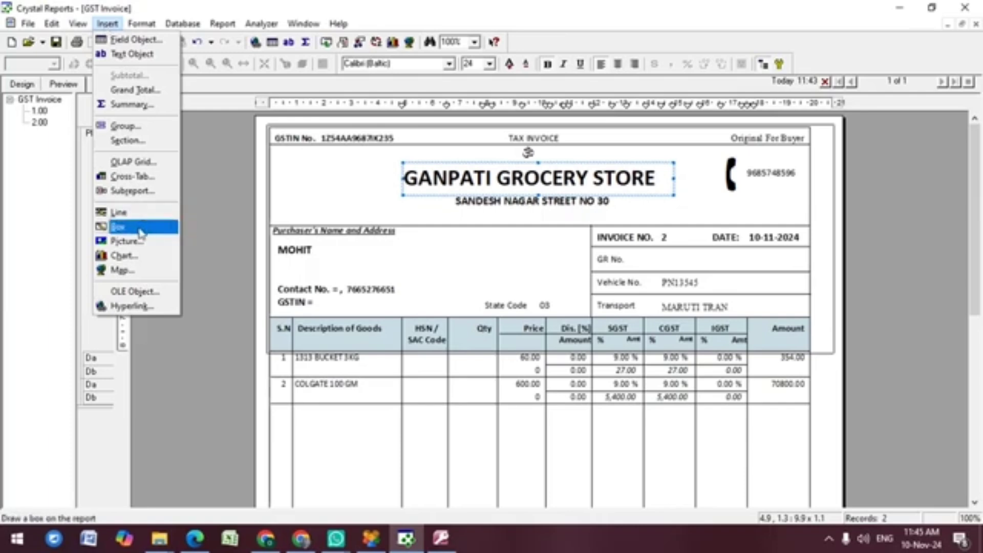
left_click(140, 233)
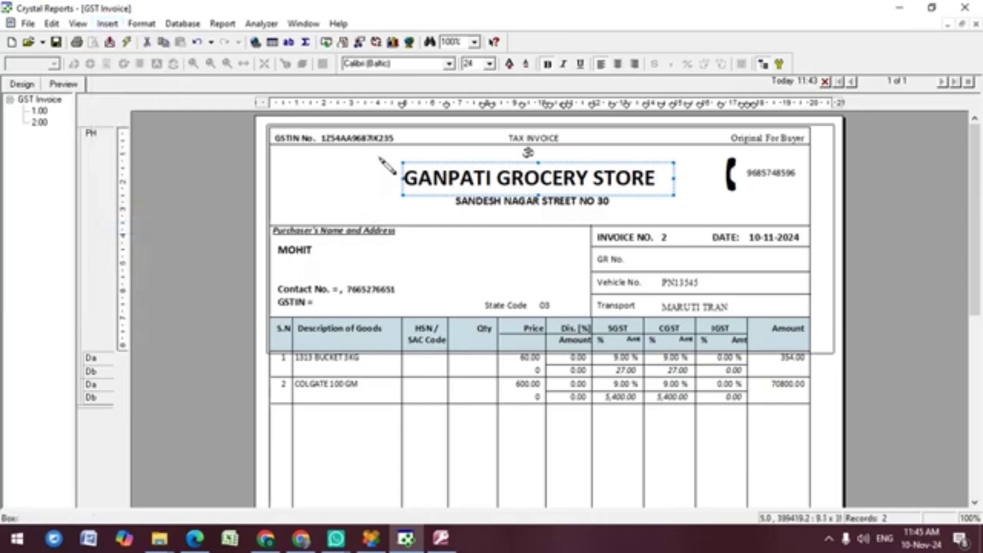
left_click_drag(379, 158, 680, 195)
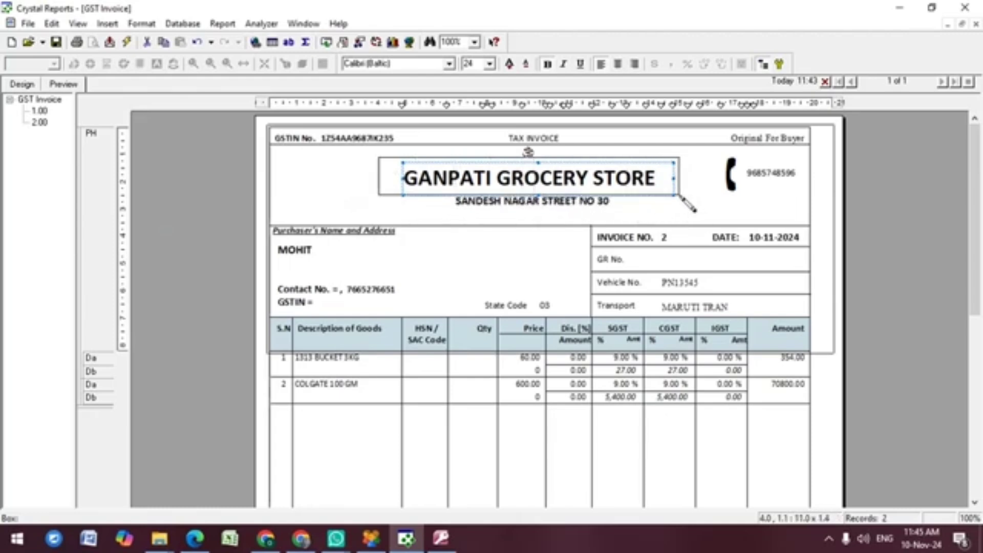
left_click(569, 209)
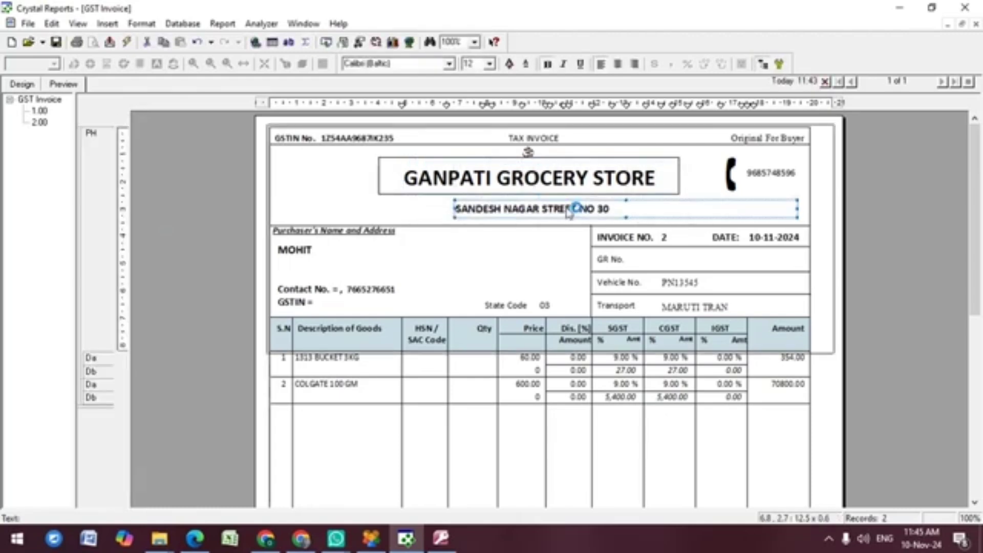
left_click(642, 215)
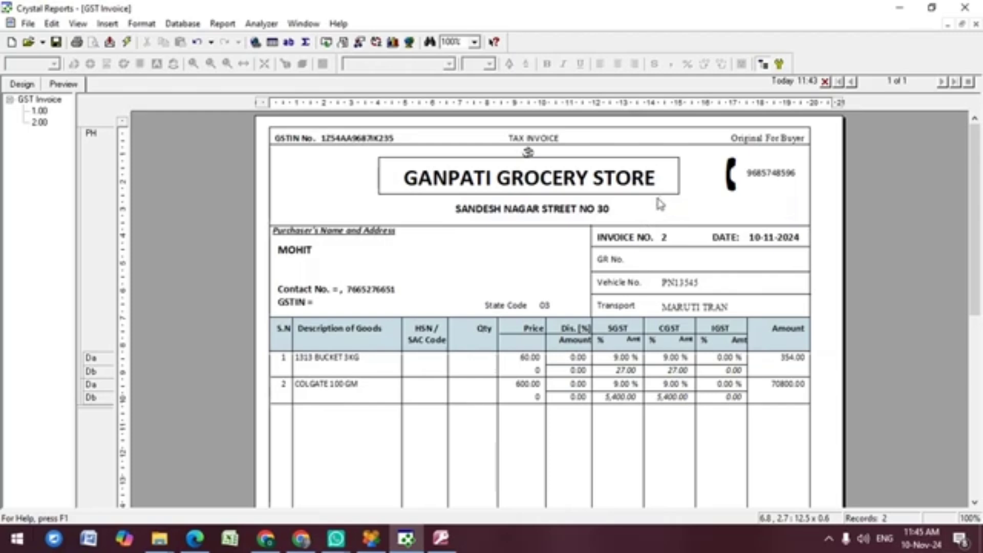
Step: Give the title box a 2 pt green border with a drop shadow
left_click(528, 152)
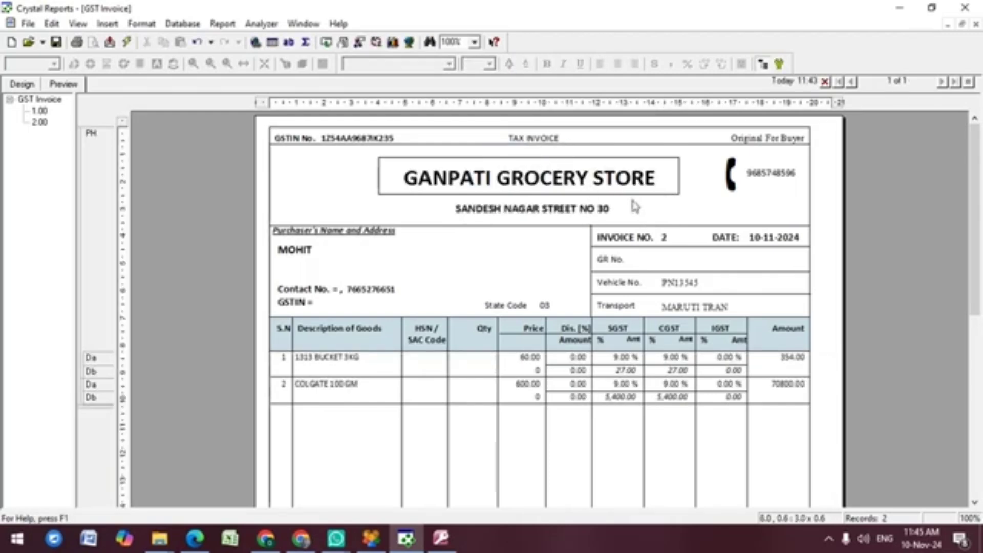
right_click(679, 187)
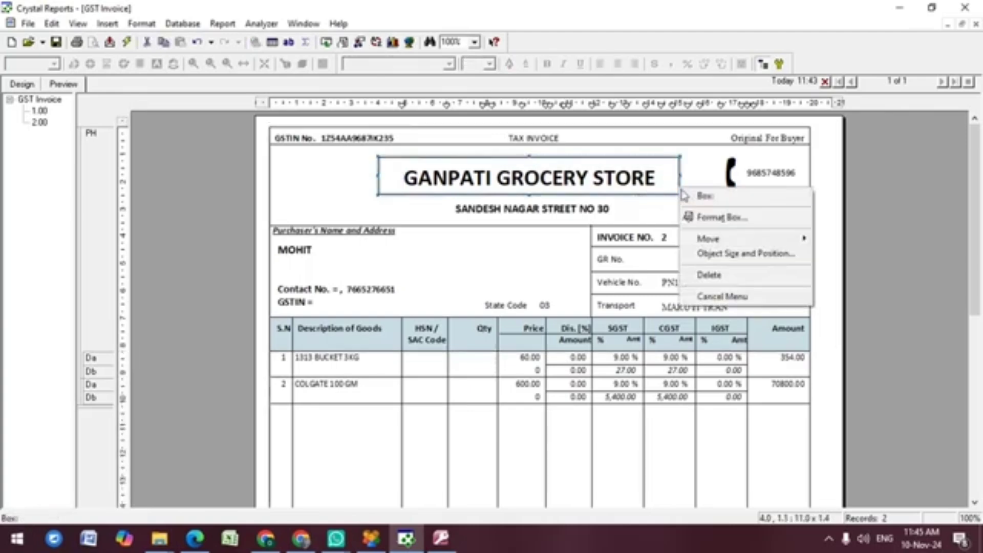
left_click(702, 219)
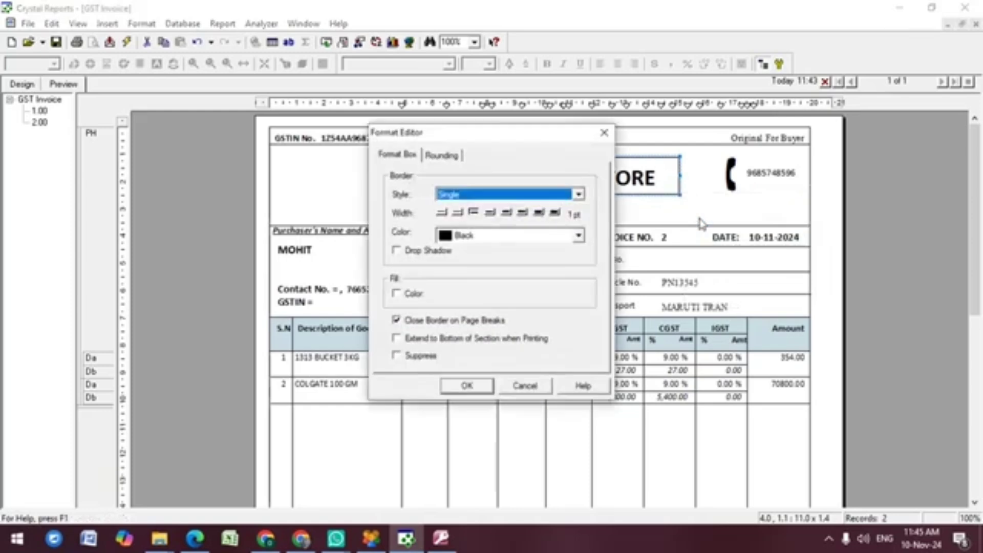
left_click(506, 213)
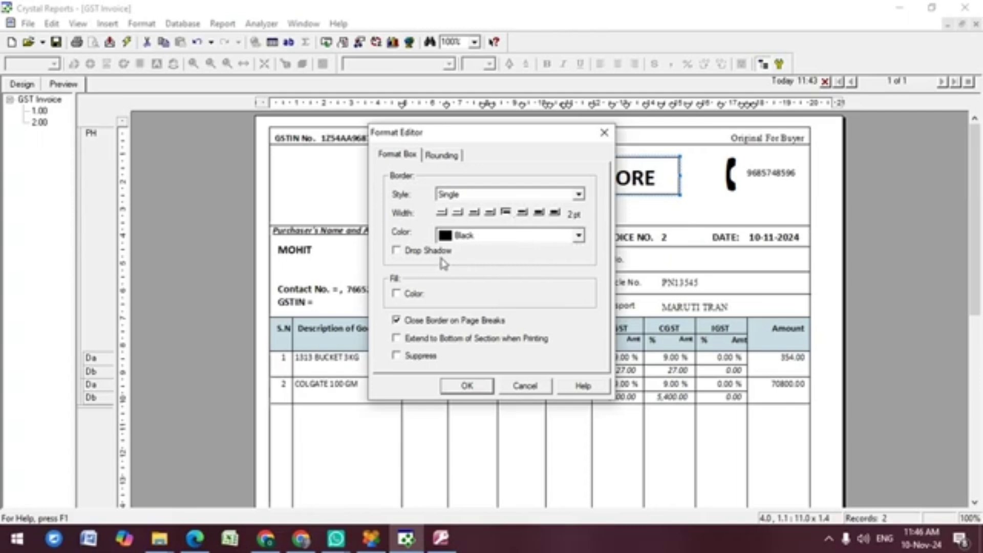
left_click(579, 236)
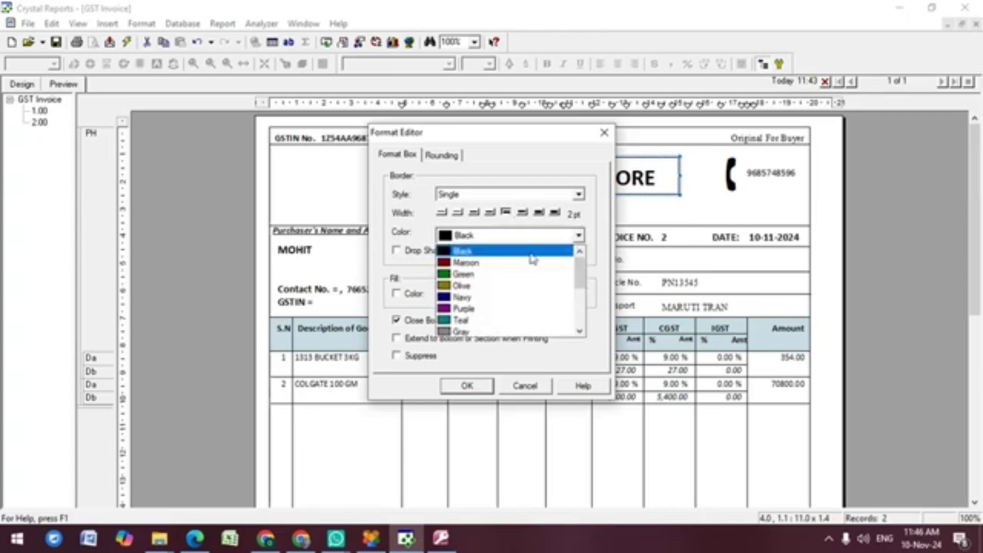
left_click(481, 276)
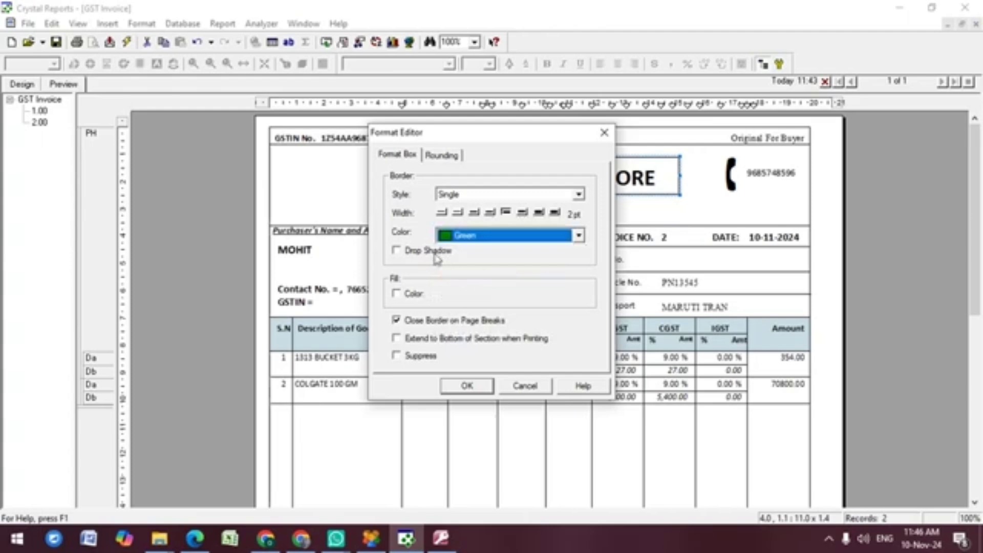
left_click(396, 251)
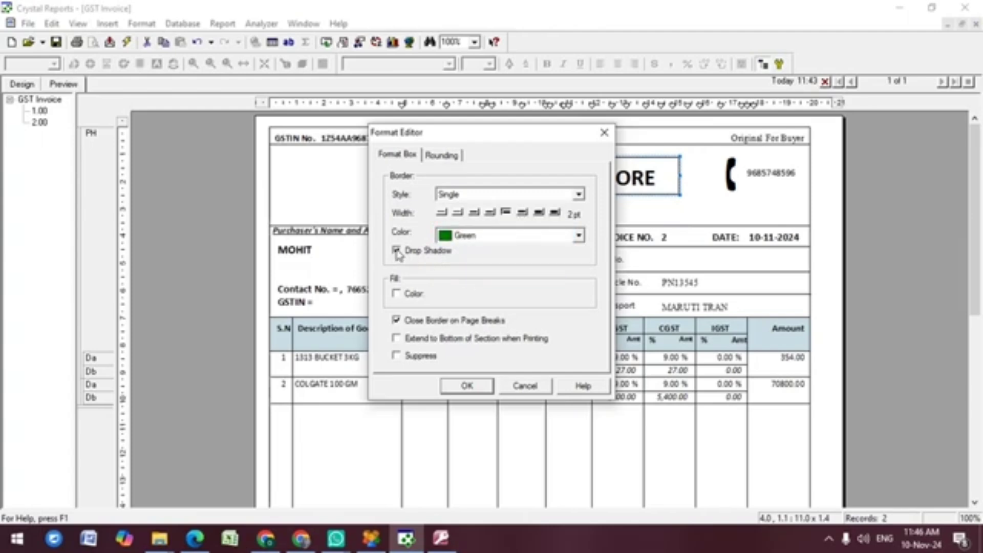
left_click(470, 388)
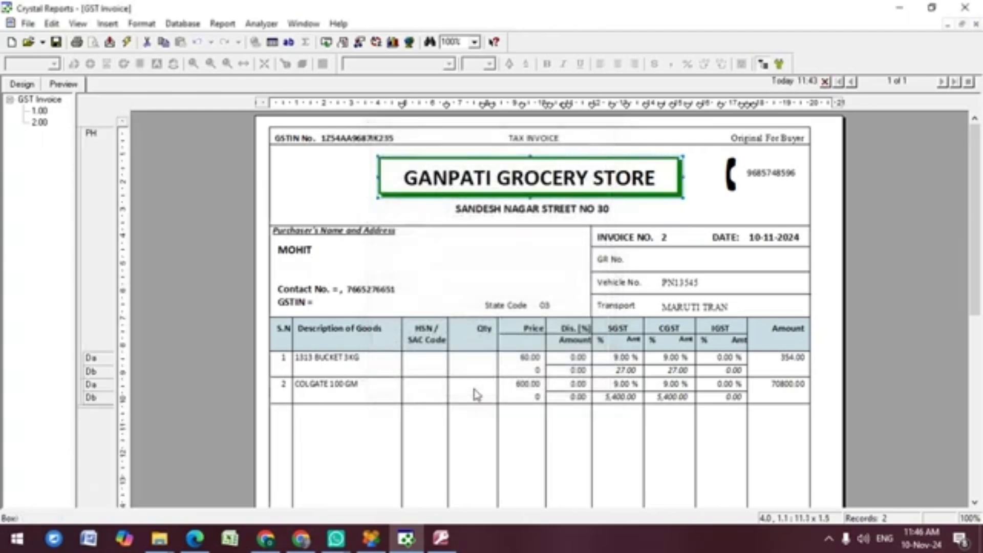
left_click(477, 394)
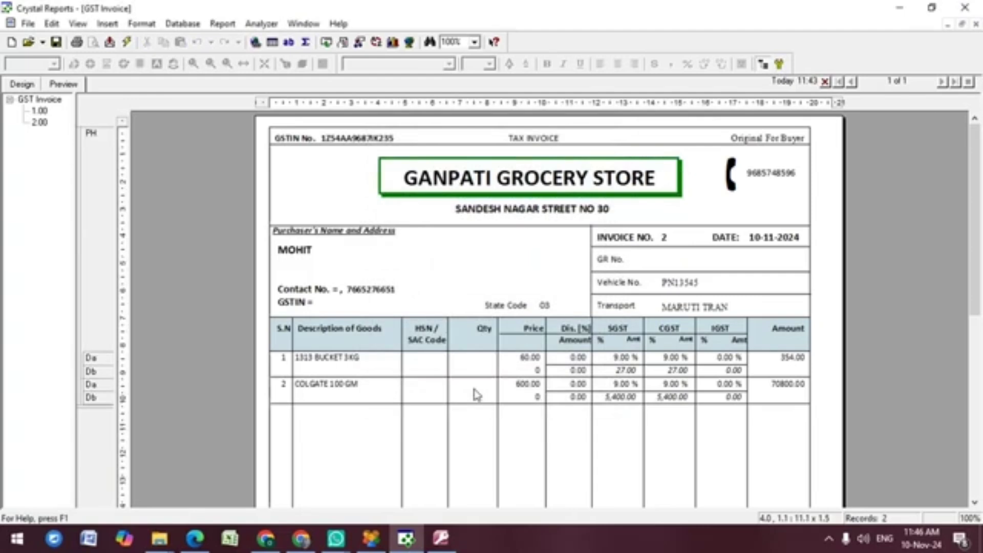
left_click(383, 184)
Step: Give the GANPATI GROCERY STORE box an Aqua fill and remove the empty blob picture field
right_click(382, 180)
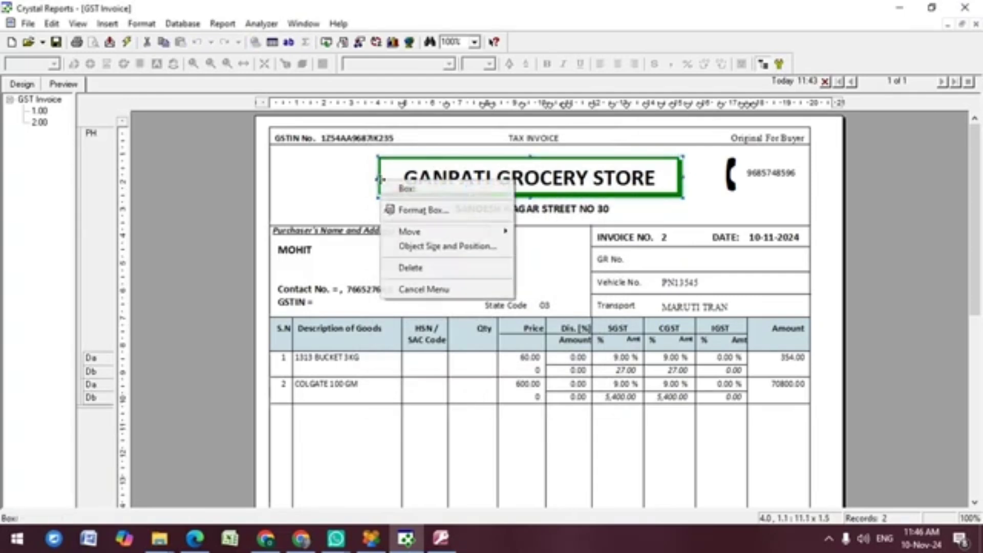
left_click(412, 214)
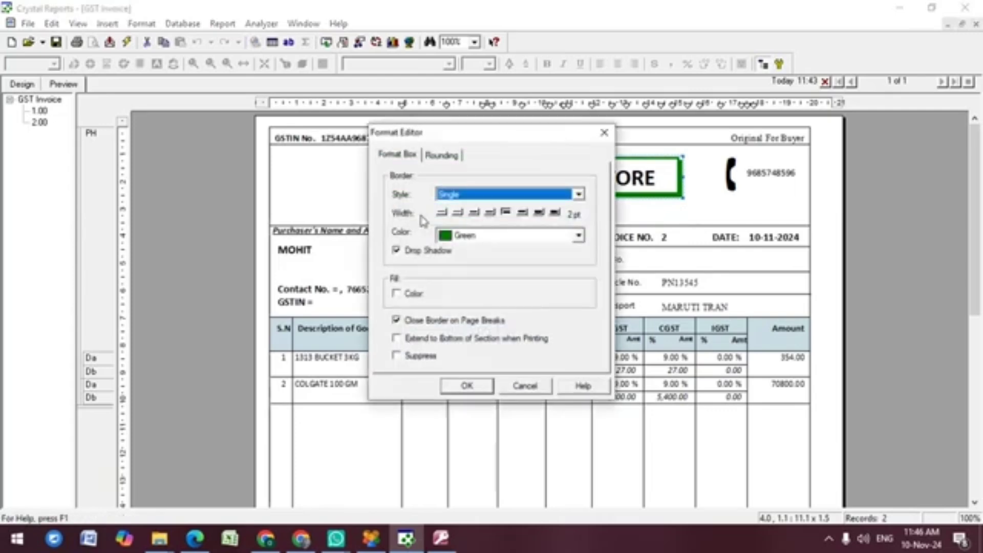
left_click(397, 293)
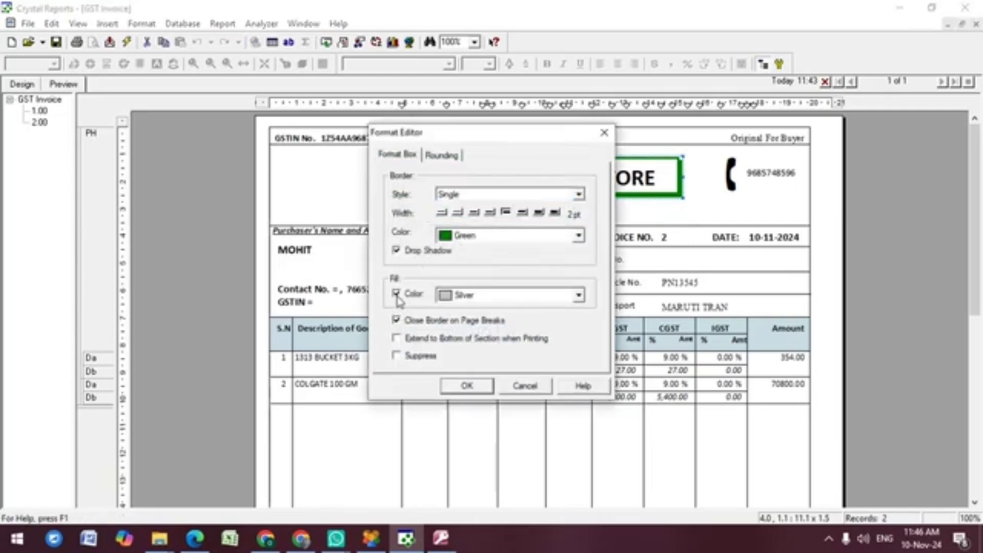
left_click(578, 300)
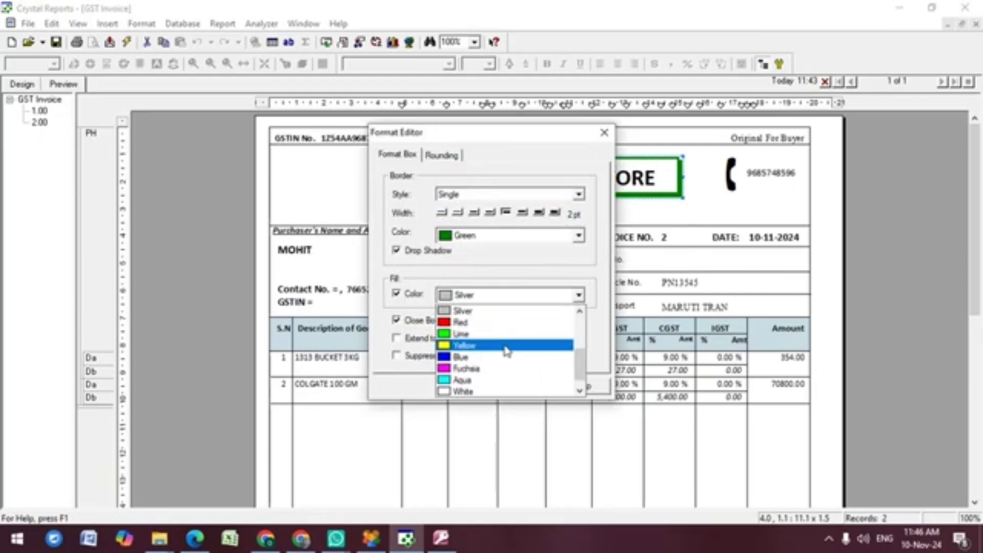
left_click(493, 380)
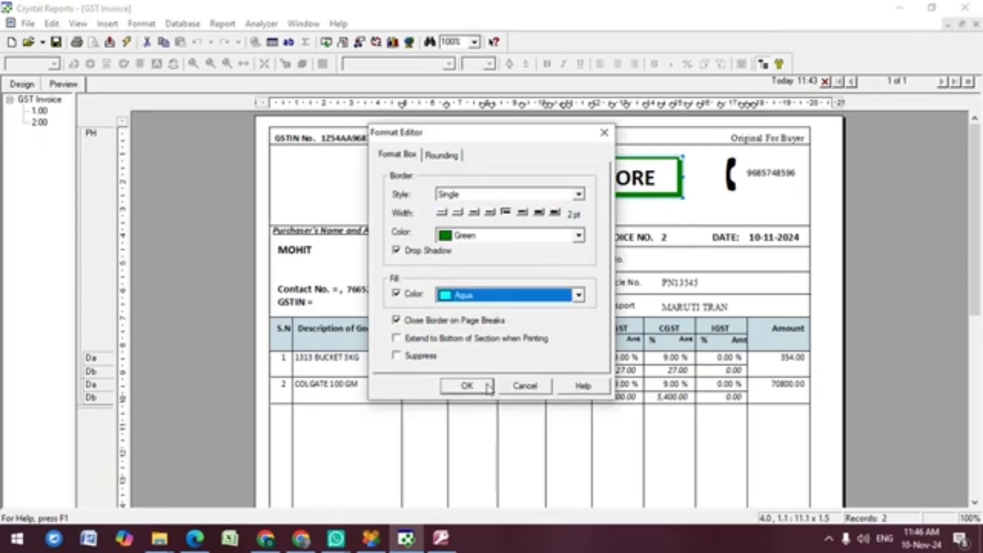
left_click(486, 390)
left_click(485, 390)
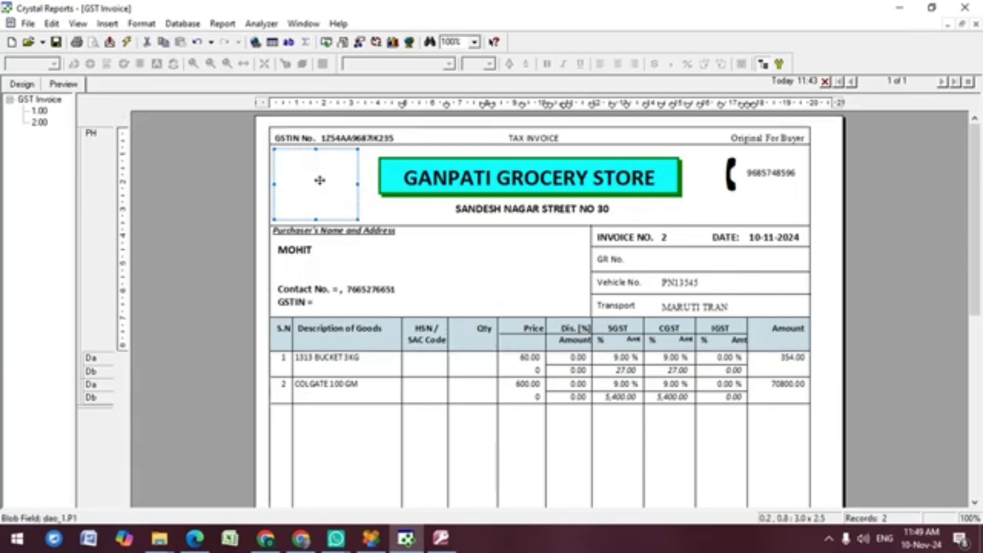
key("Delete")
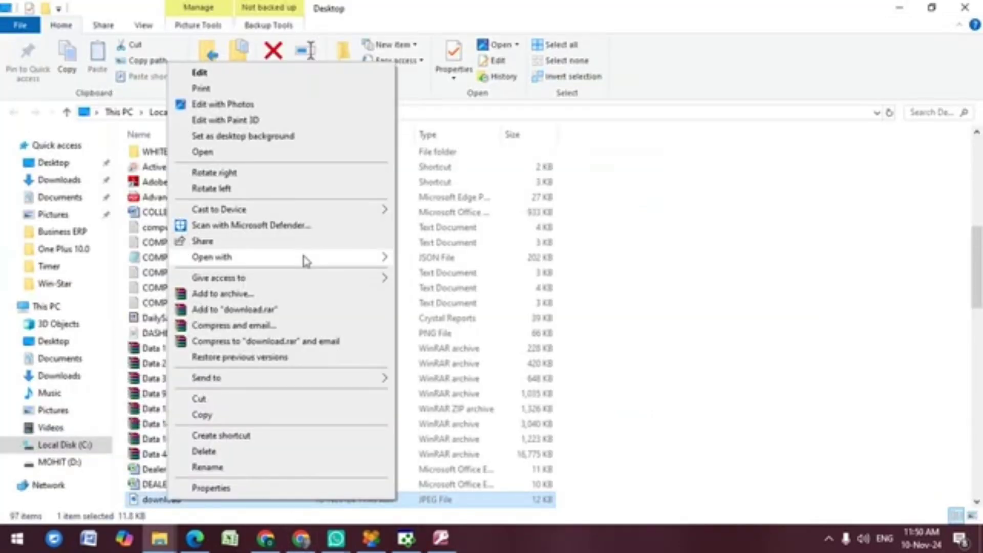
Step: Open the 12 KB download JPEG from the desktop folder with Paint
mouse_move(305, 261)
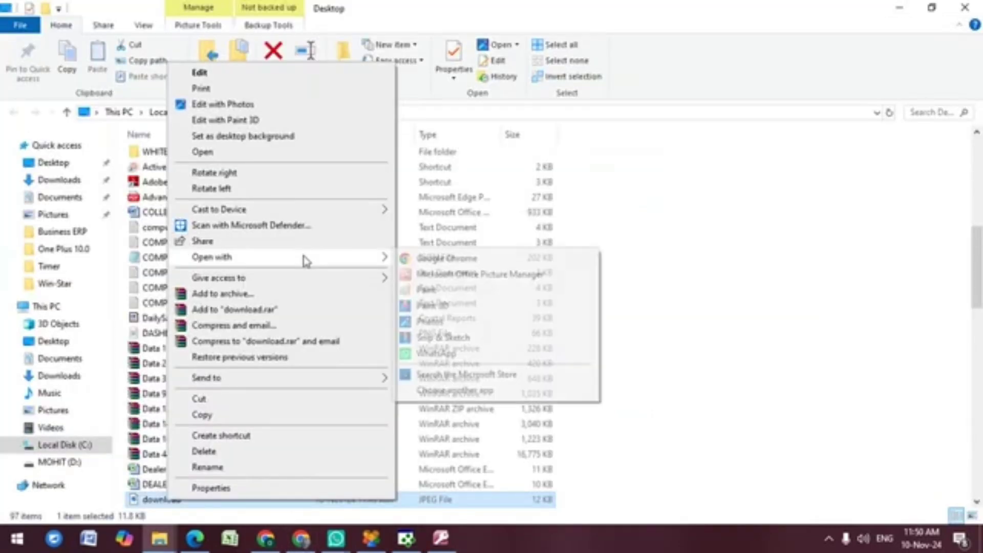
left_click(427, 290)
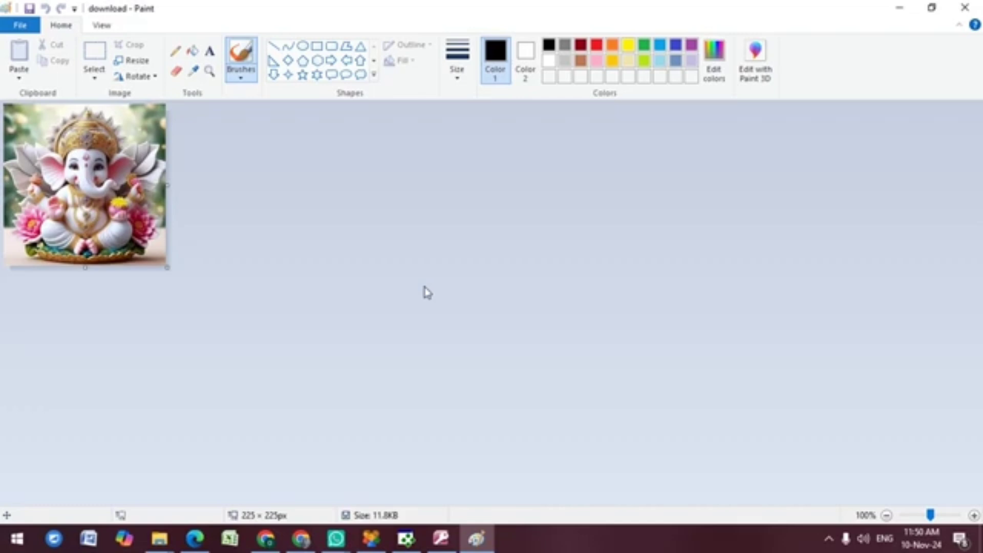
Step: Try a 50 percent resize and a rectangular crop on the image, undoing both
left_click(131, 64)
left_click(190, 138)
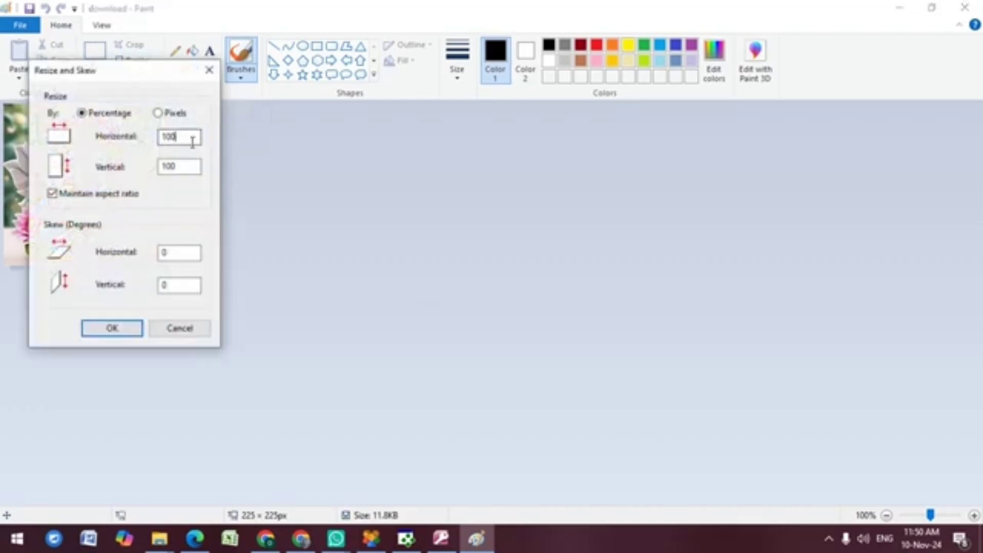
key("BackSpace")
key("BackSpace")
key("BackSpace")
type("50")
key("Return")
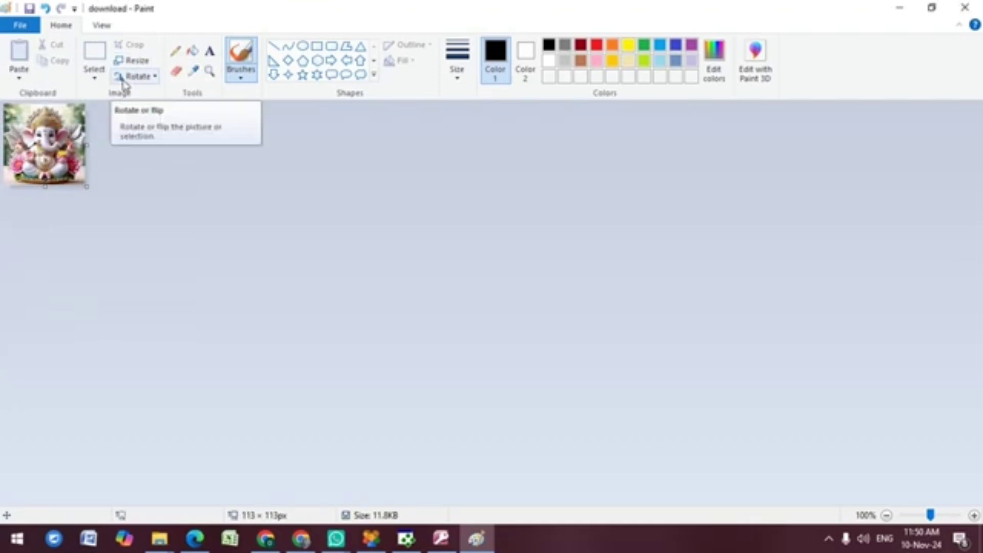
key("ctrl+z")
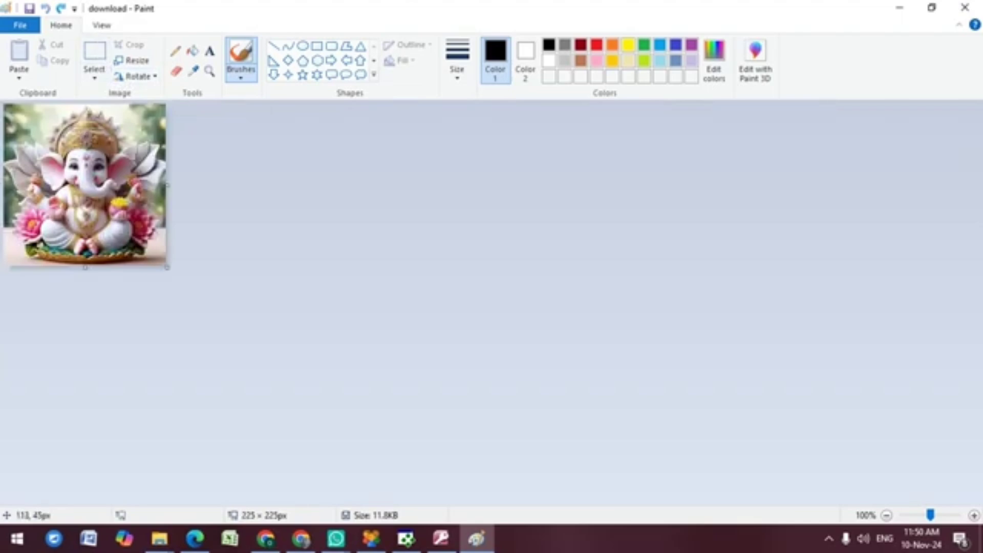
left_click(103, 62)
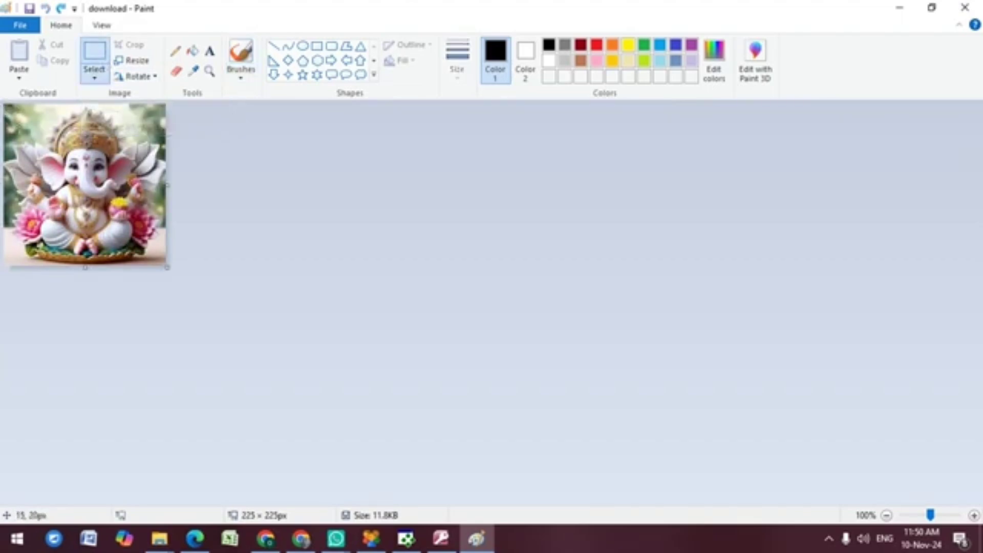
left_click_drag(8, 113, 163, 262)
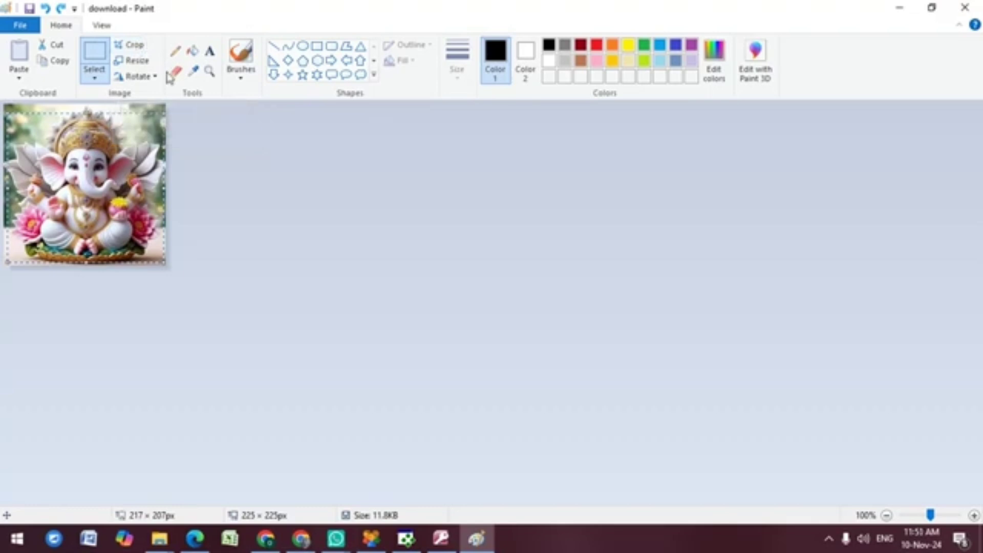
left_click(135, 46)
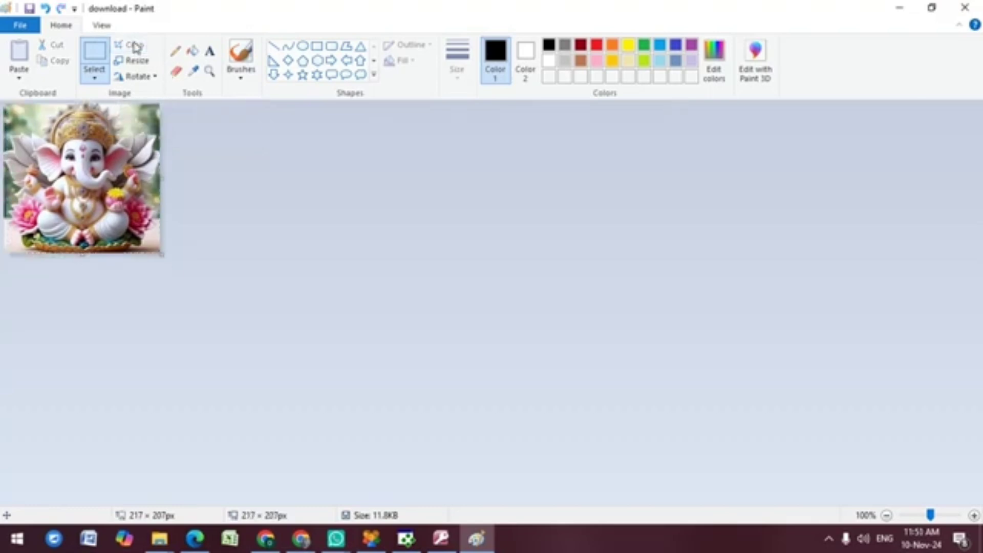
key("ctrl+z")
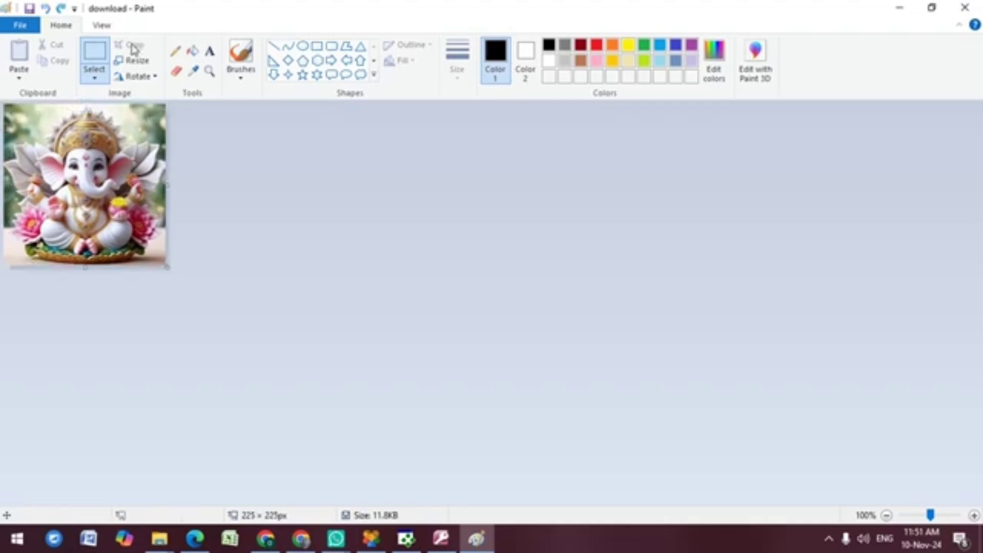
Step: Resize the download image to 50 percent (113 × 113 px) and close Paint via the save prompt
left_click(120, 63)
left_click(187, 139)
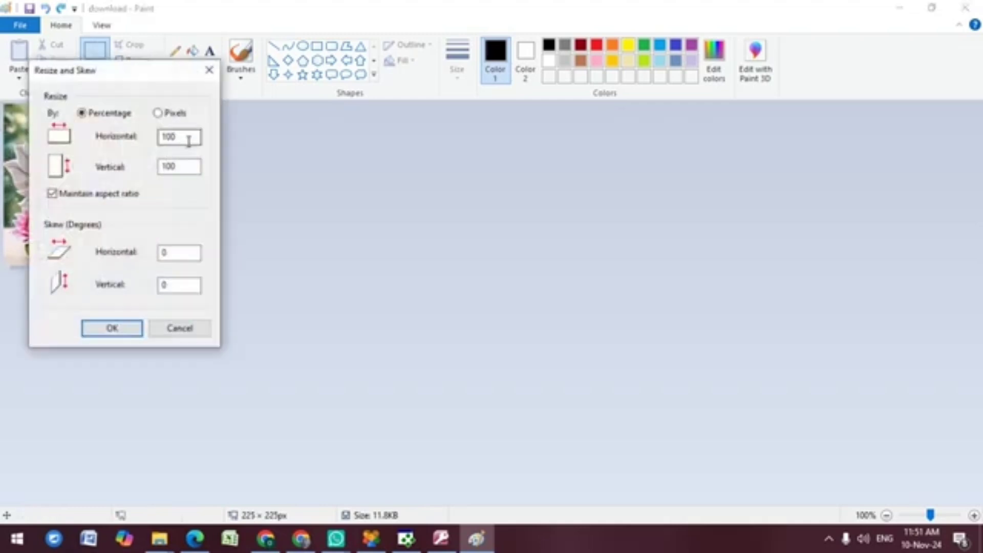
key("BackSpace")
key("BackSpace")
key("BackSpace")
type("50")
key("Return")
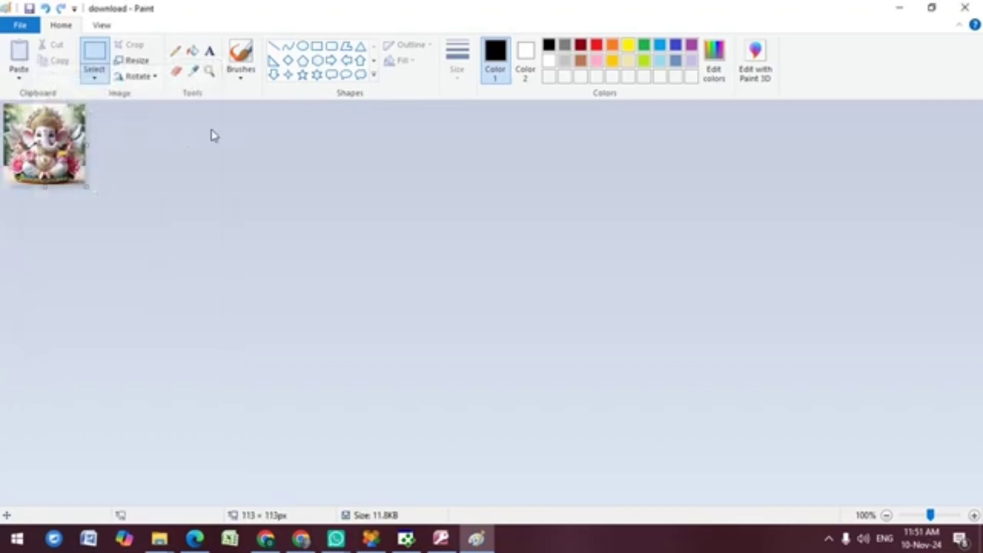
left_click(964, 7)
left_click(407, 544)
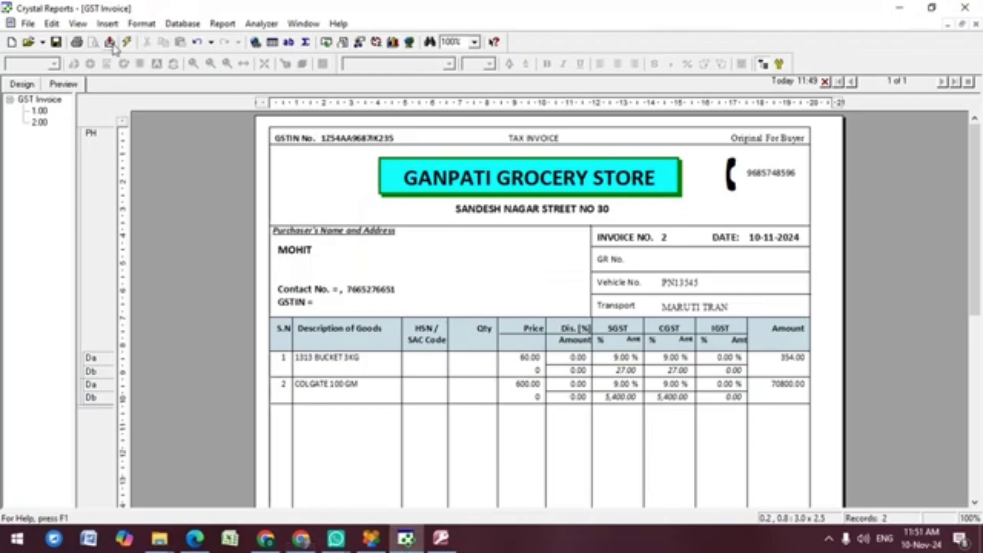
Step: Insert the download picture from the Desktop at the header's top-left beside the store name
left_click(107, 24)
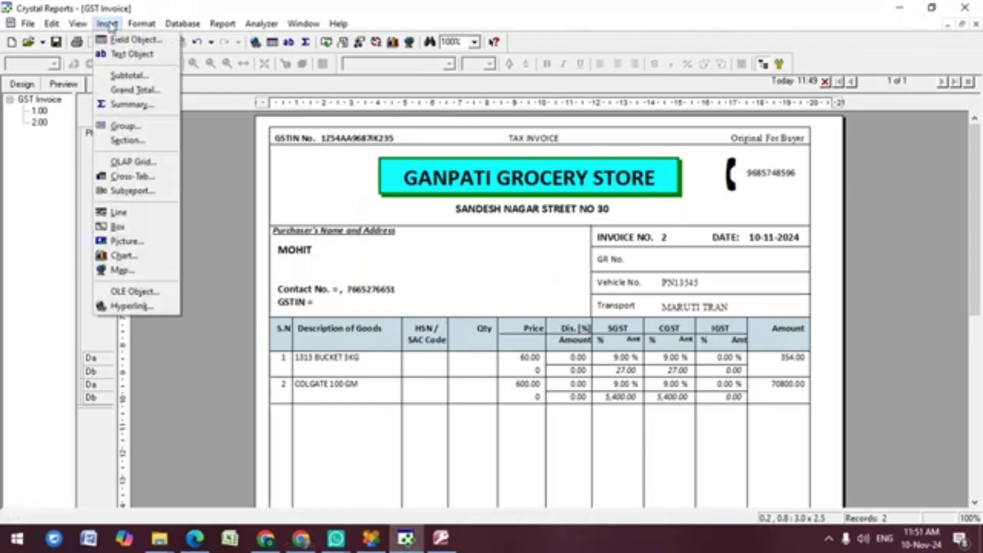
left_click(132, 247)
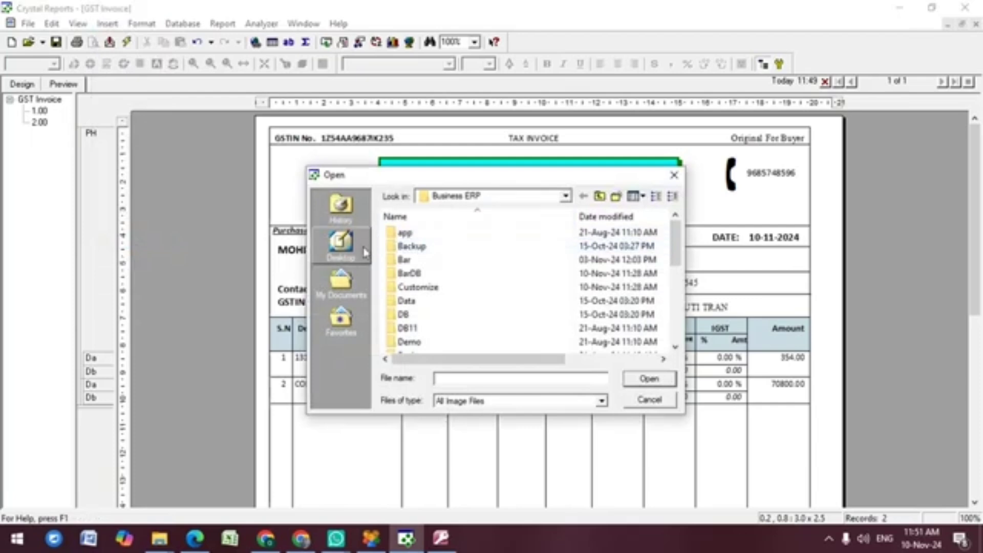
left_click(341, 242)
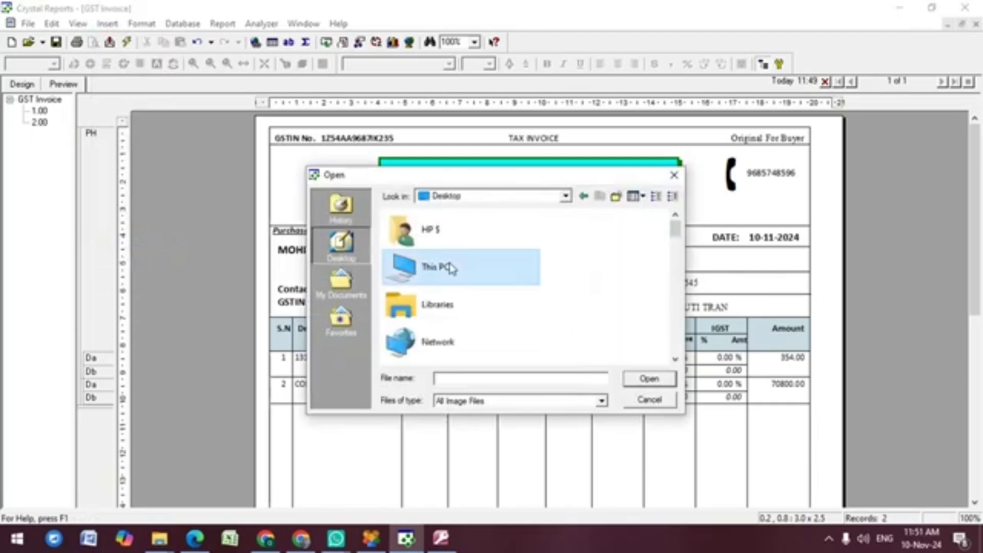
scroll(451, 267, "down", 3)
key("d")
key("d")
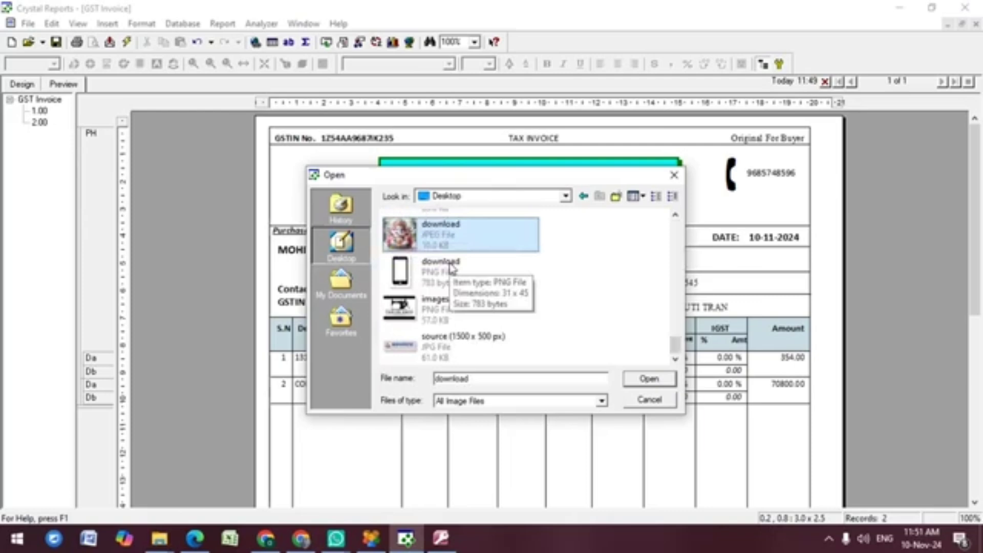
key("Return")
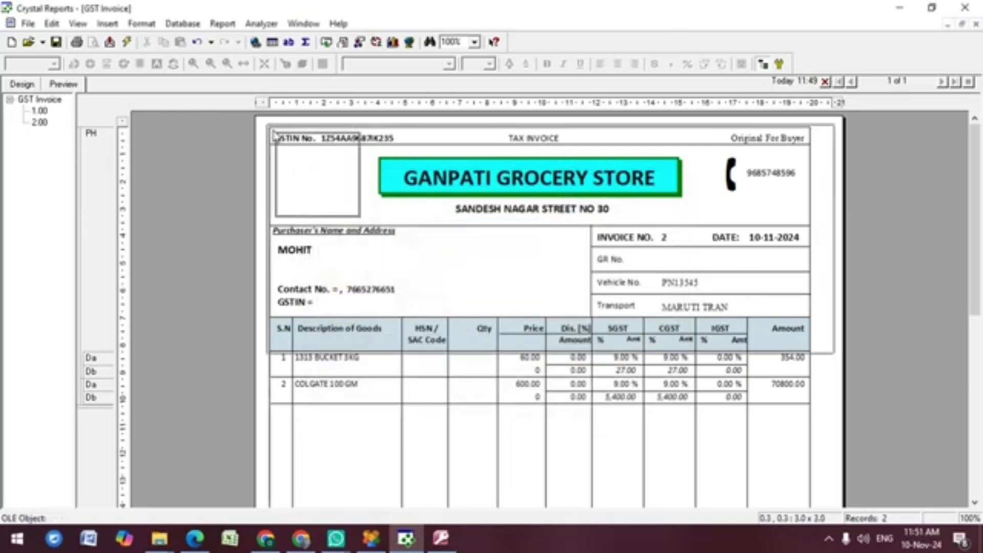
left_click(291, 154)
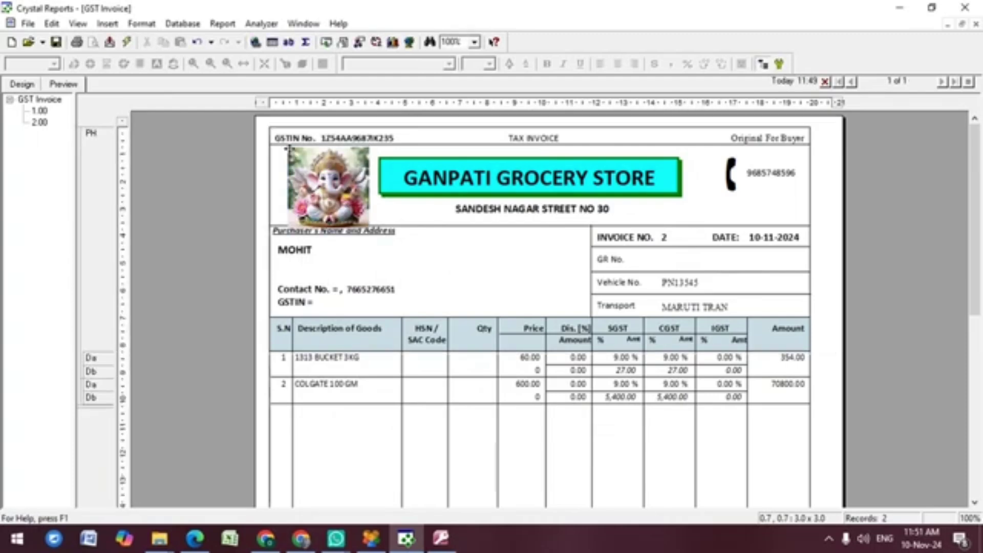
left_click(22, 85)
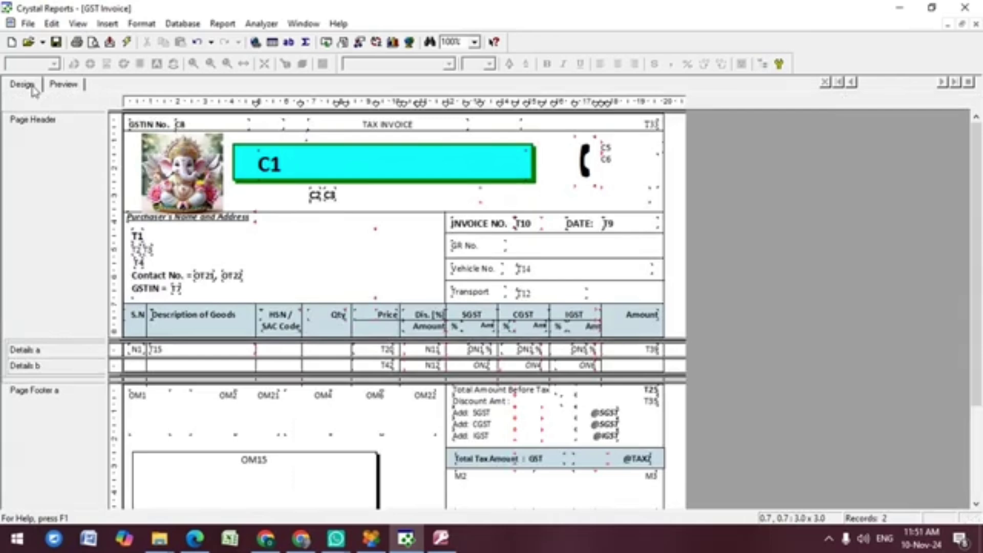
Step: Shrink the Ganpati picture slightly so it clears the Purchaser's Name and Address label, checking in Preview
left_click(196, 171)
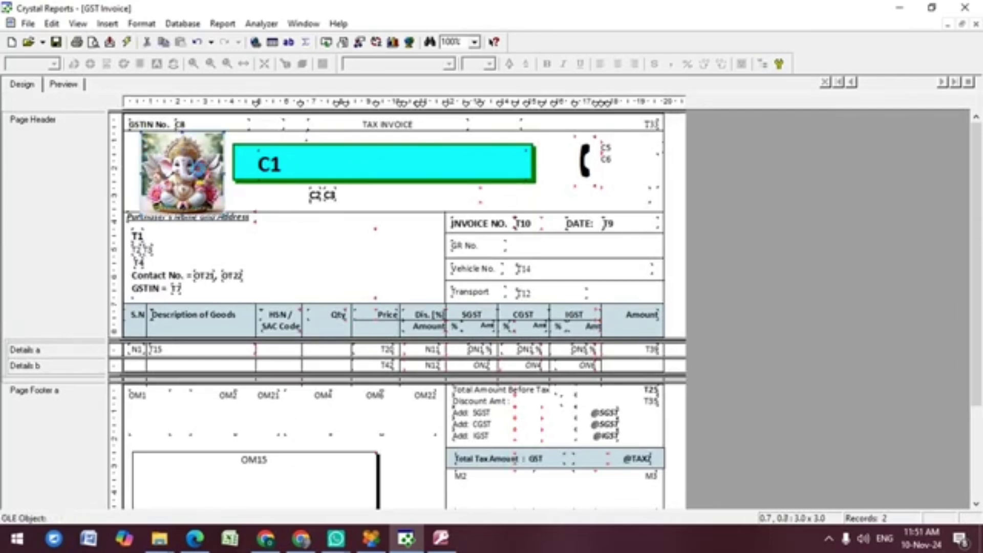
left_click_drag(225, 214, 221, 209)
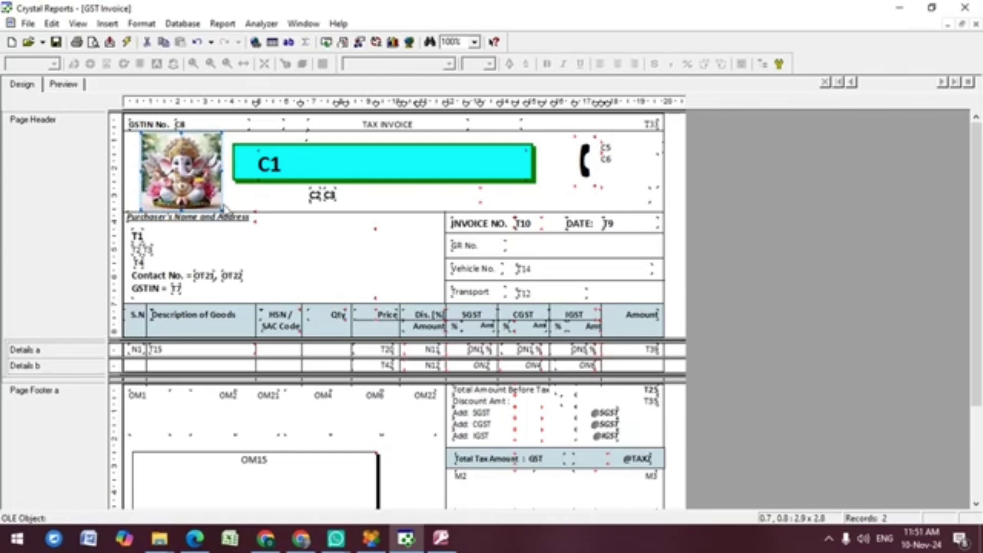
left_click(209, 195)
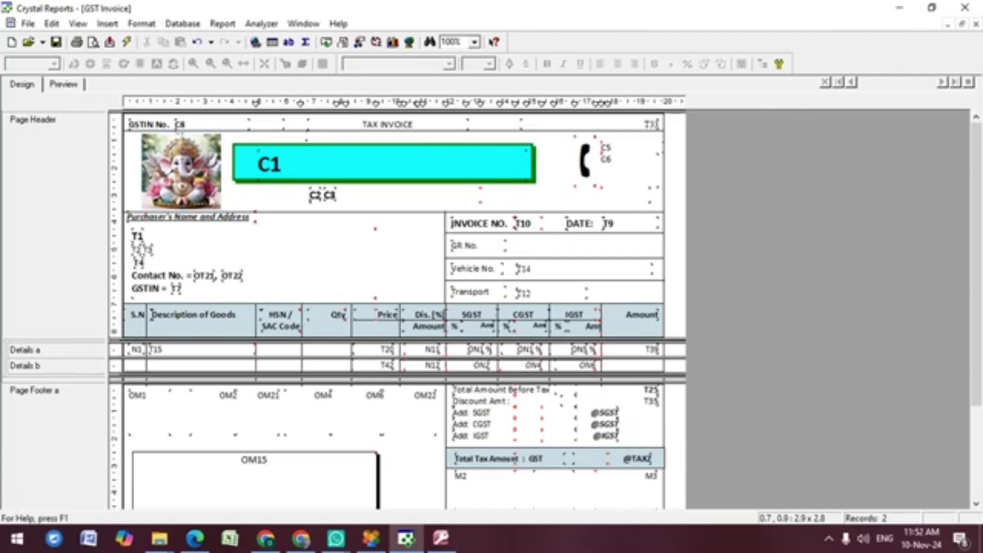
left_click(59, 46)
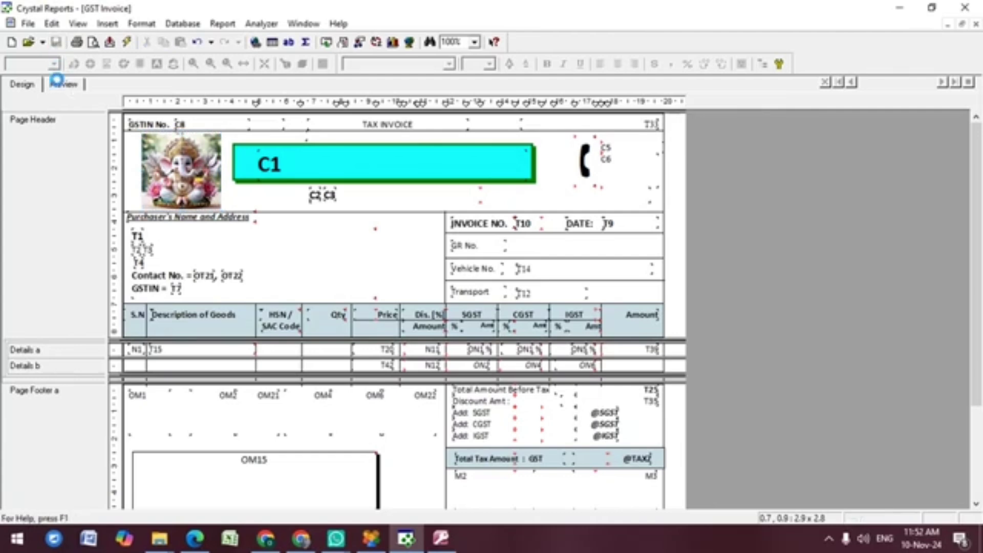
left_click(62, 85)
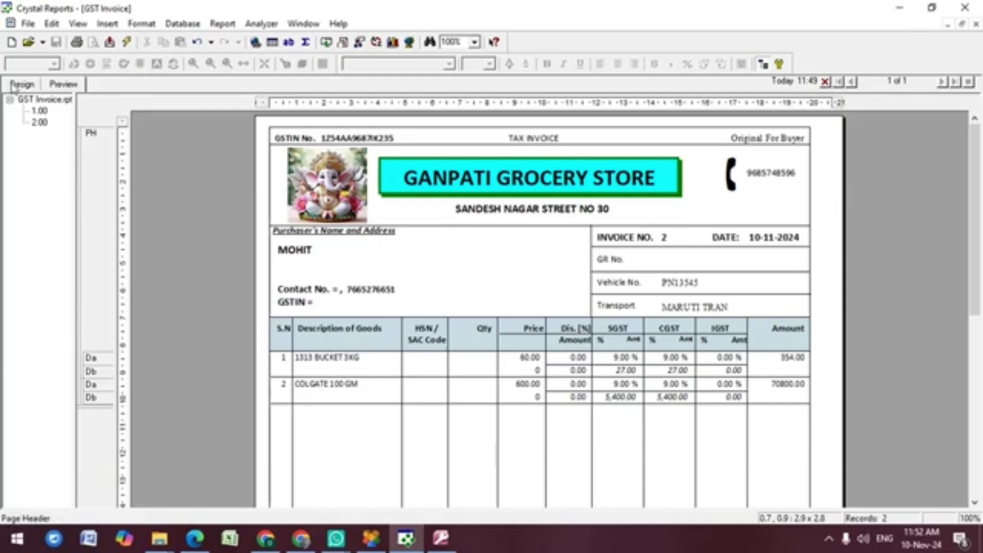
left_click(14, 86)
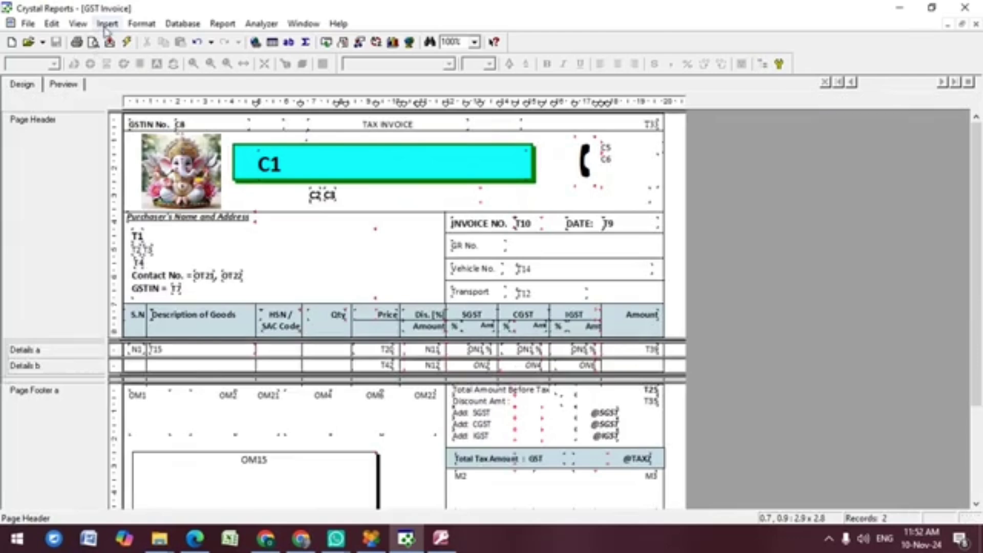
Step: Nudge the GR, Vehicle and Transport row lines and the INVOICE NO. divider slightly right
left_click(107, 24)
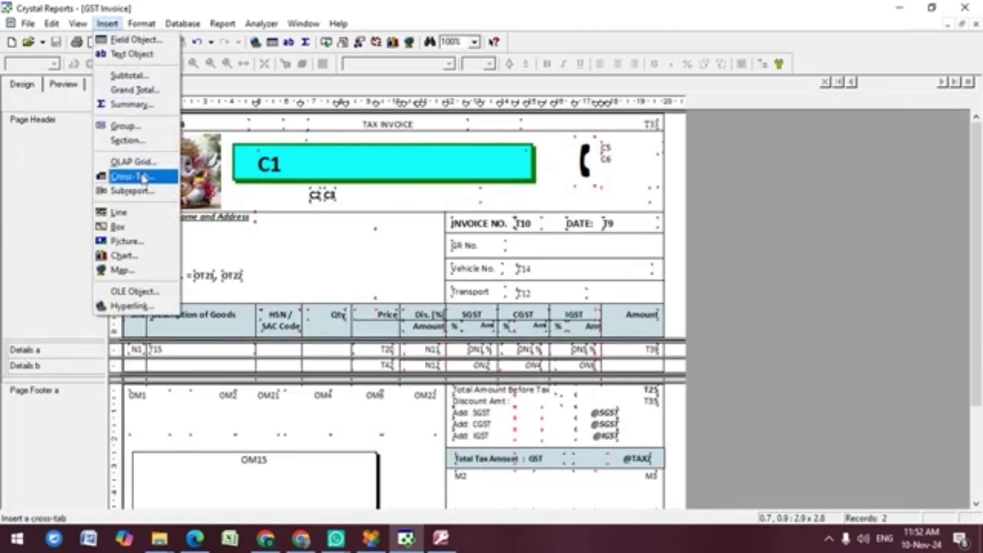
left_click(318, 236)
left_click(318, 236)
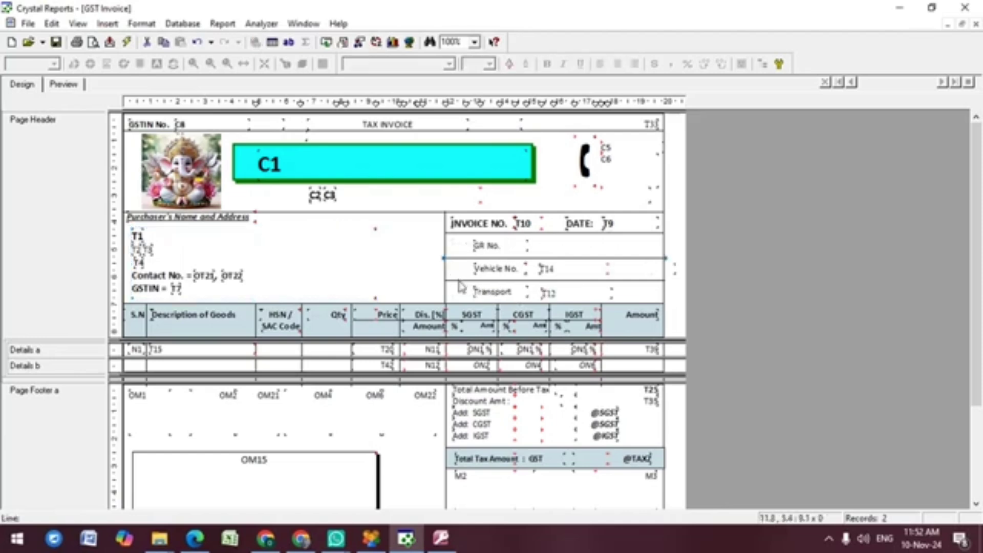
left_click(459, 281, "ctrl")
left_click(459, 234, "ctrl")
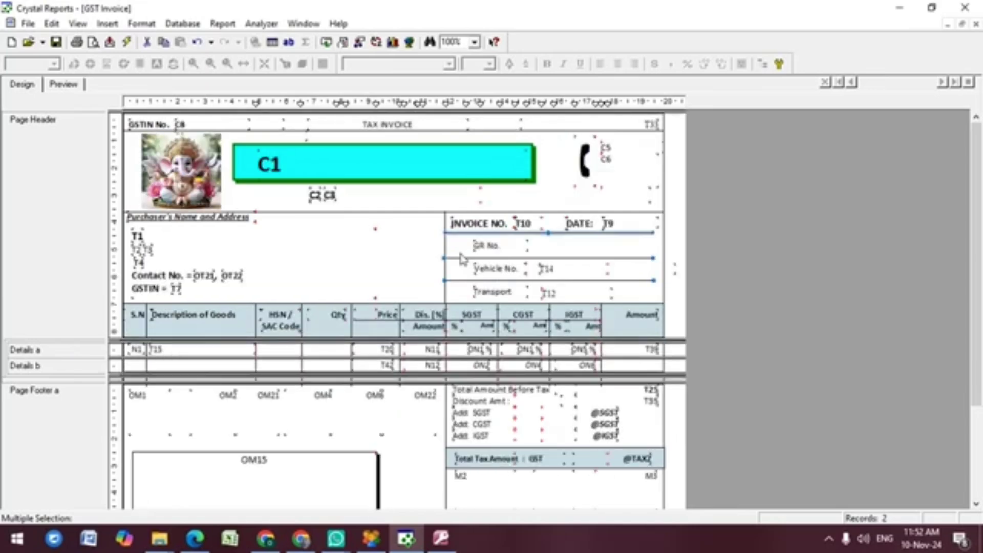
key("Right")
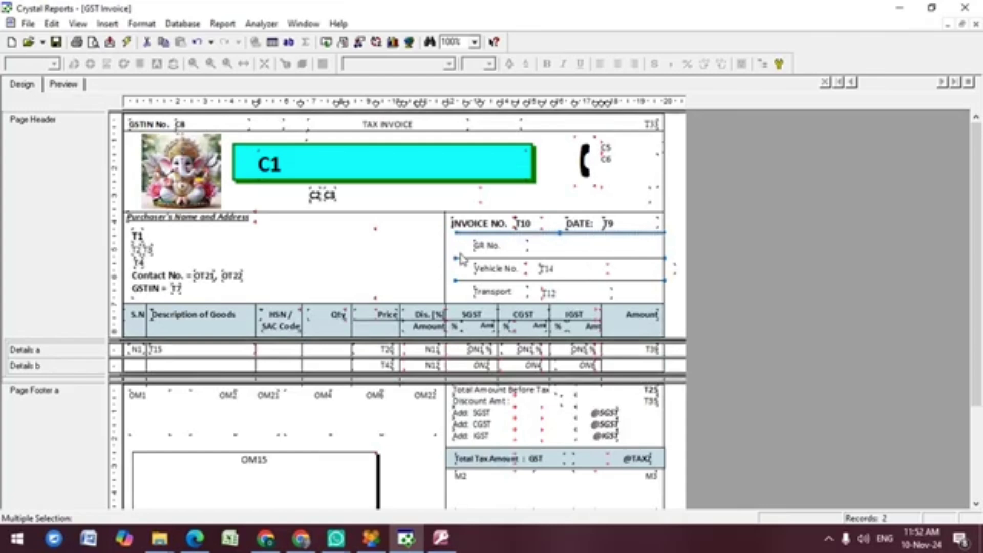
key("Left")
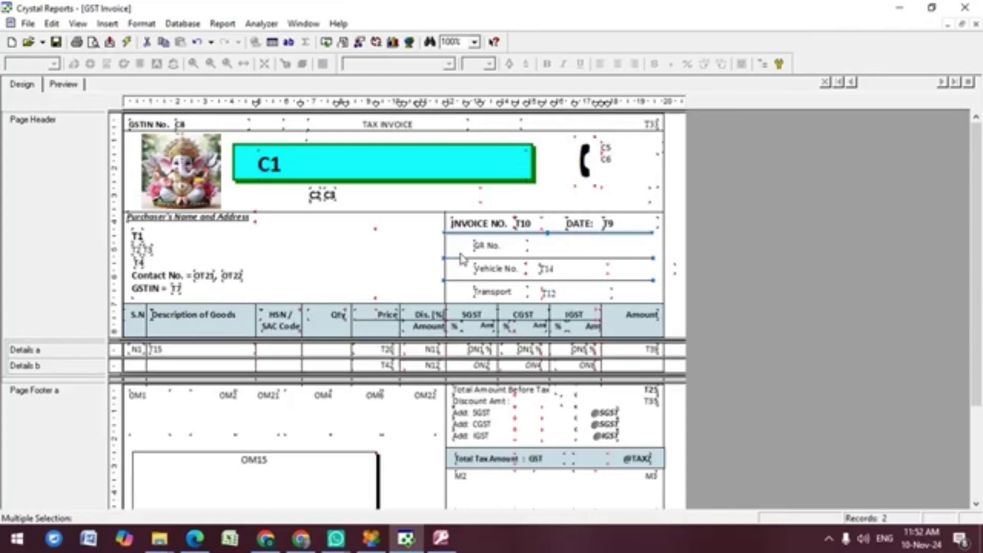
key("Right")
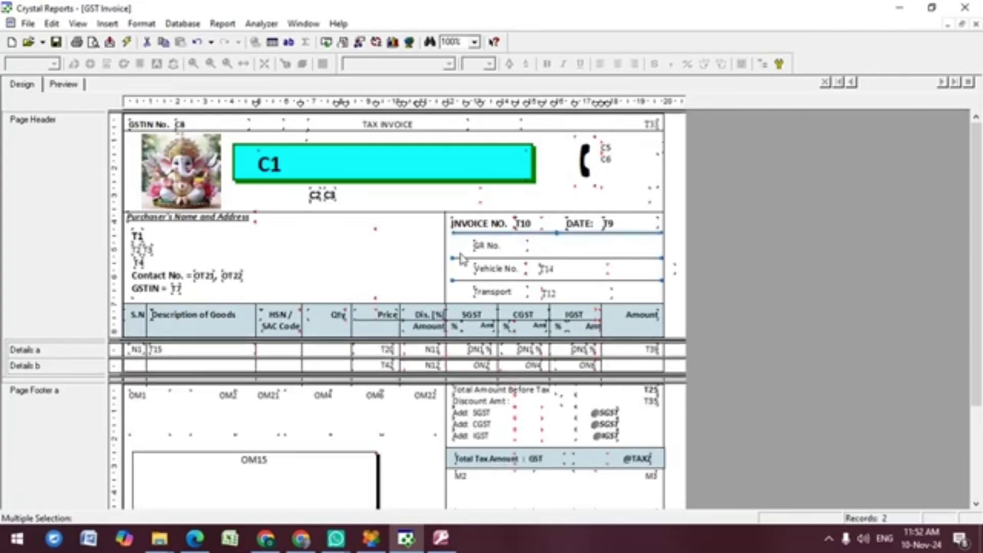
key("Right")
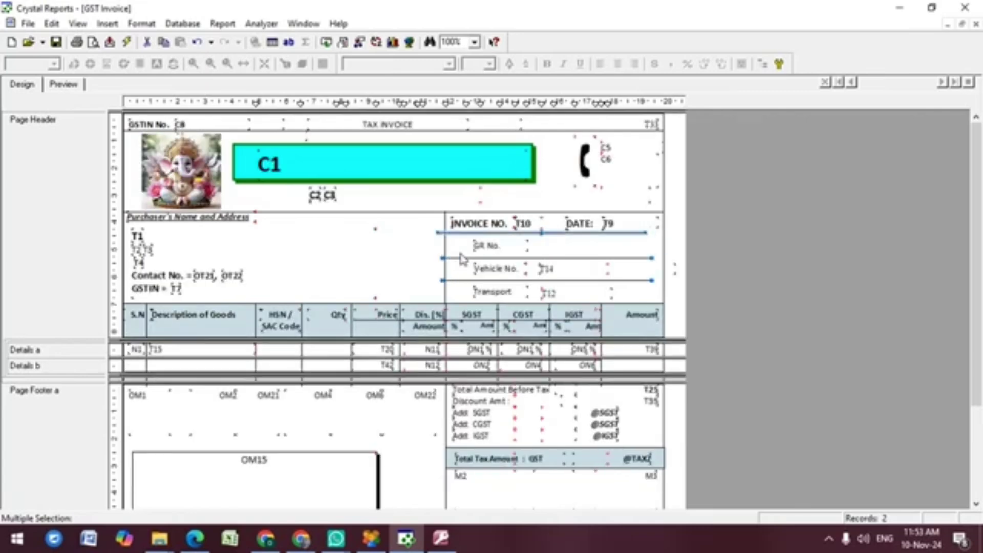
key("Right")
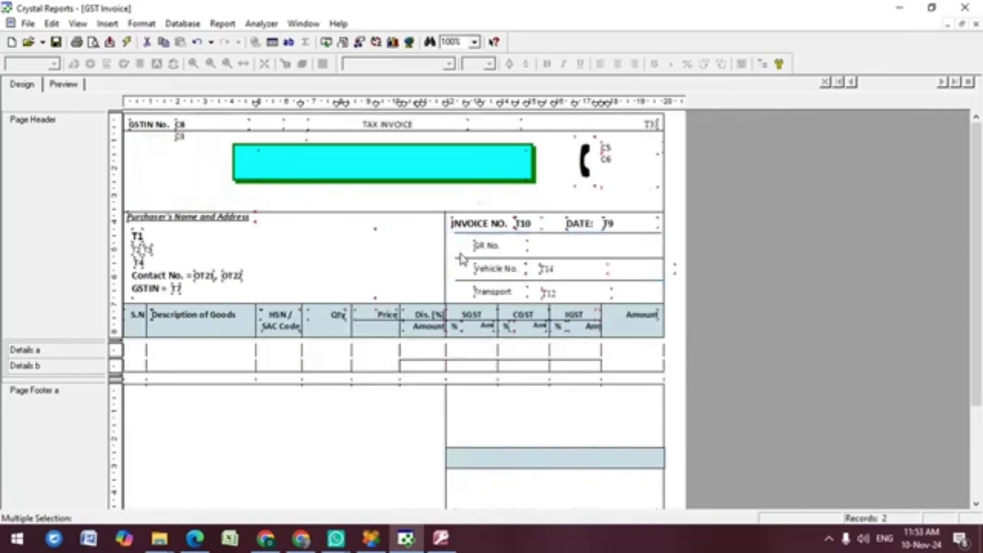
key("Right")
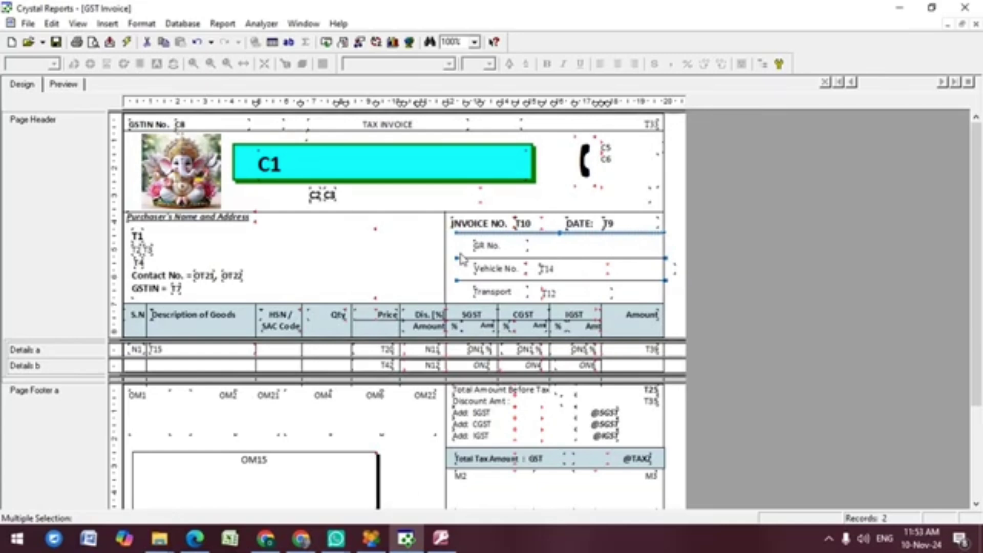
left_click_drag(446, 278, 457, 285)
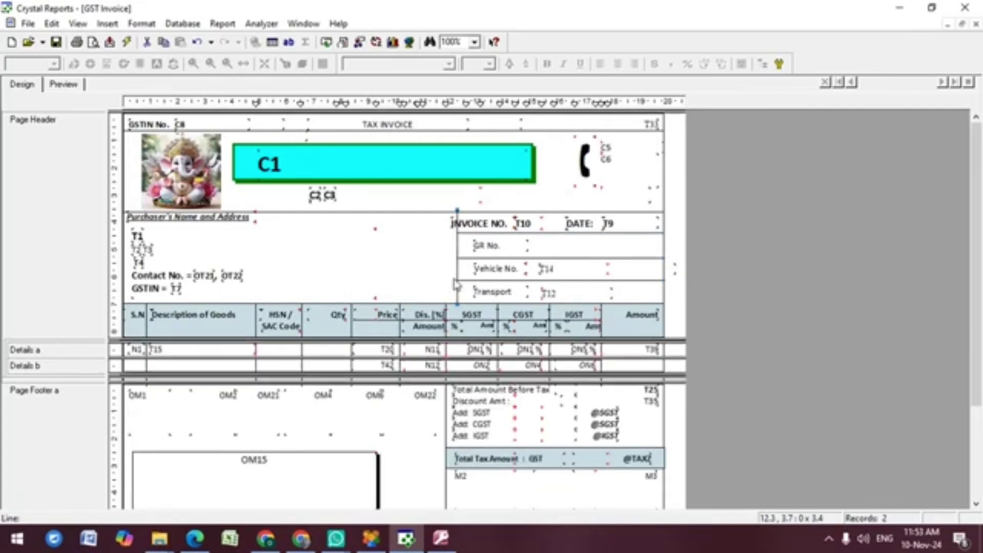
Step: Shift the T9 date field and DATE: label right within the invoice box
left_click(620, 224)
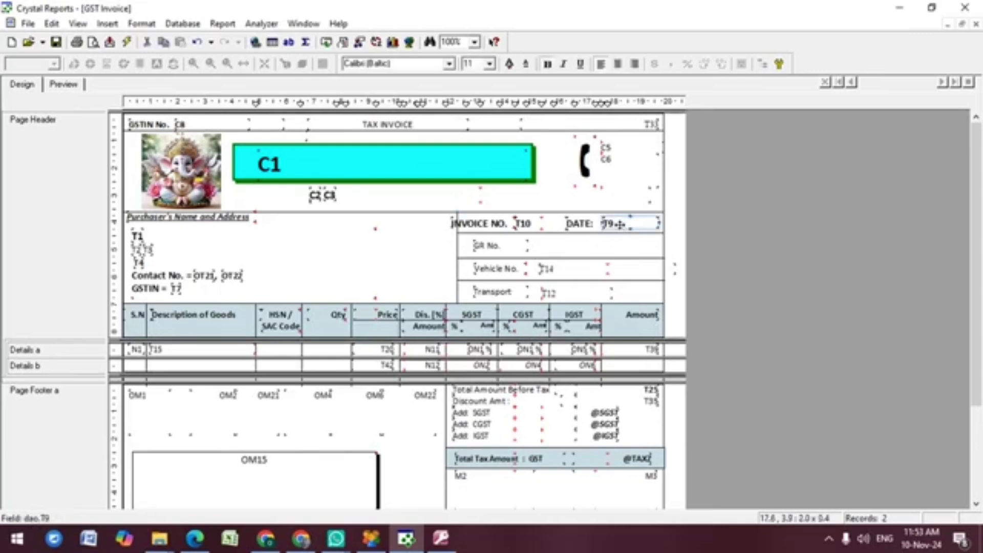
key("Right")
key("Right")
key("Right")
key("Right")
key("Right")
key("Right")
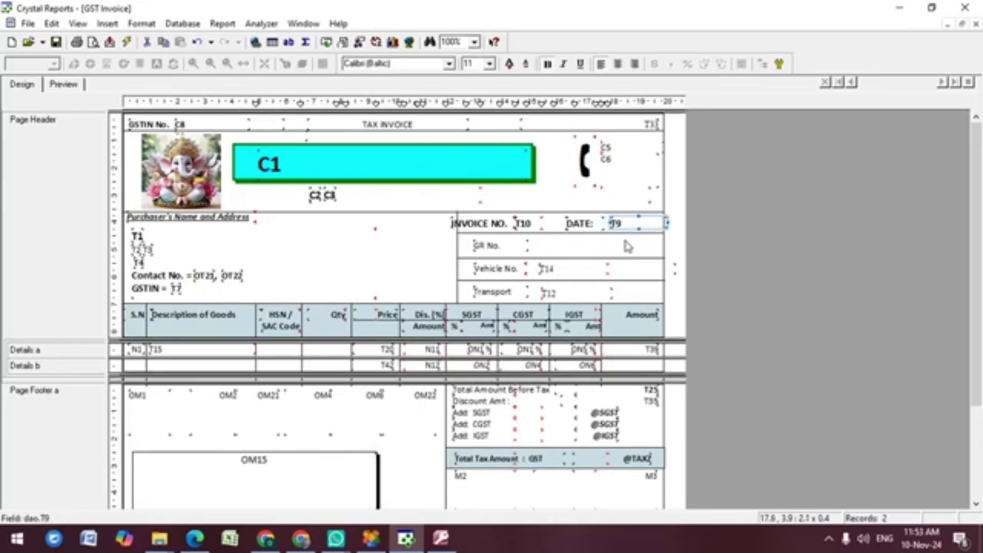
left_click(600, 234)
left_click_drag(602, 224, 603, 223)
left_click(526, 230)
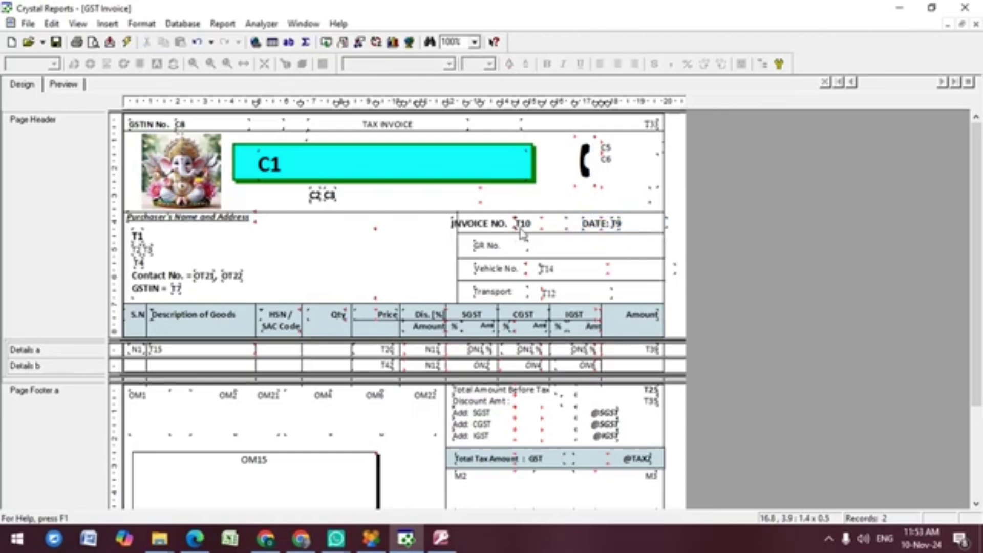
Step: Shift the T10 invoice number field and INVOICE NO. label right within the invoice box
left_click(550, 225)
key("Right")
key("Right")
key("Right")
key("Right")
key("Right")
key("Right")
key("Right")
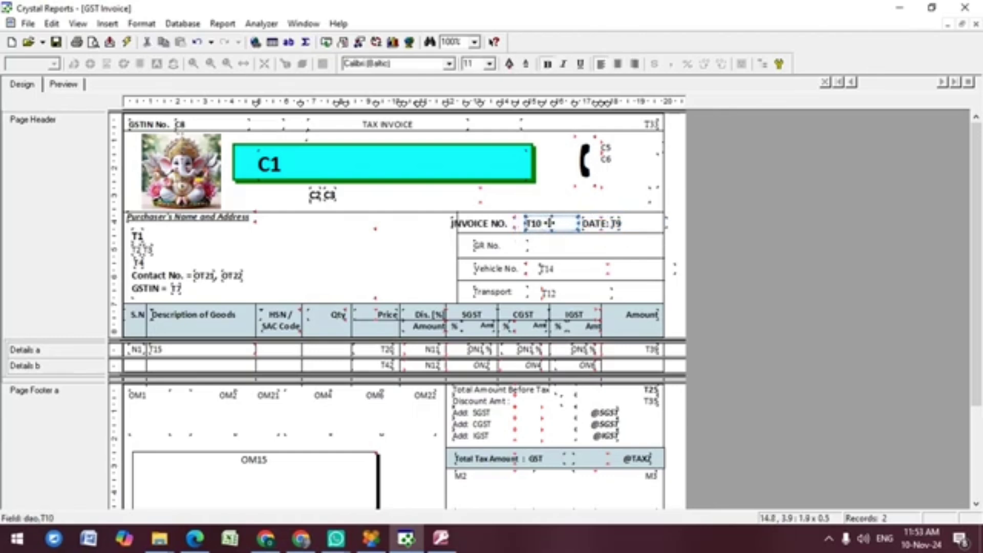
key("Right")
key("Right")
key("Right")
left_click(487, 222)
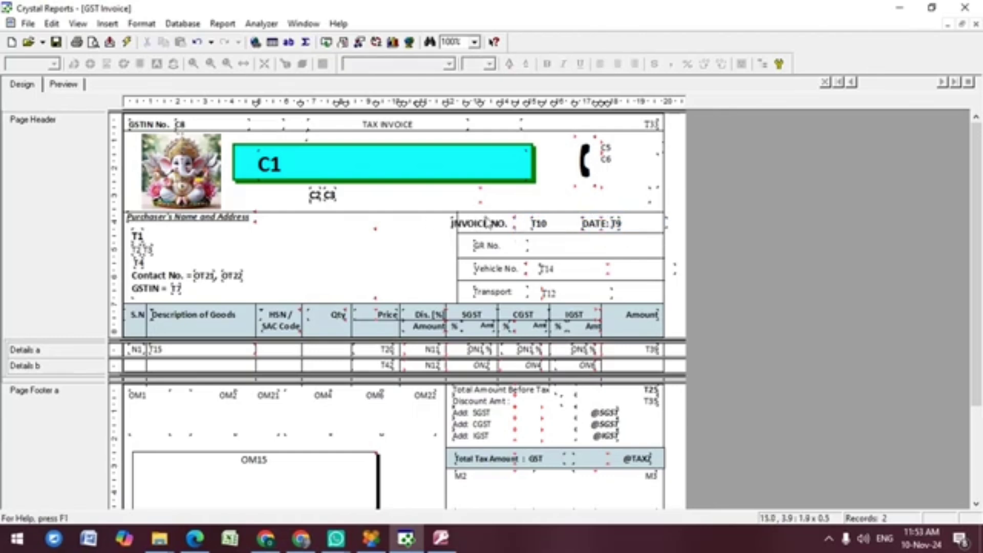
left_click(487, 223)
key("Right")
key("Right")
key("Right")
key("Right")
key("Right")
key("Right")
key("Right")
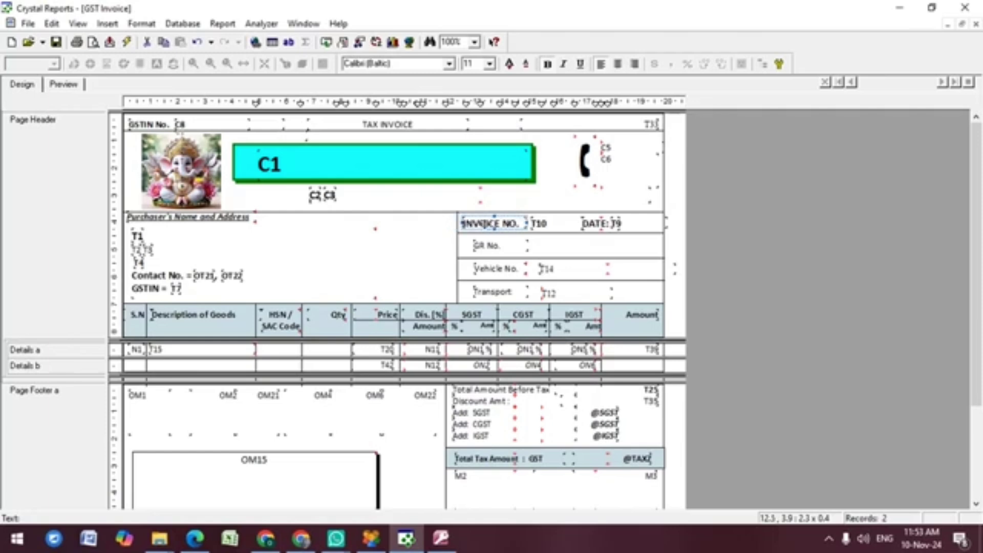
key("Right")
key("Left")
key("Left")
key("Left")
key("Escape")
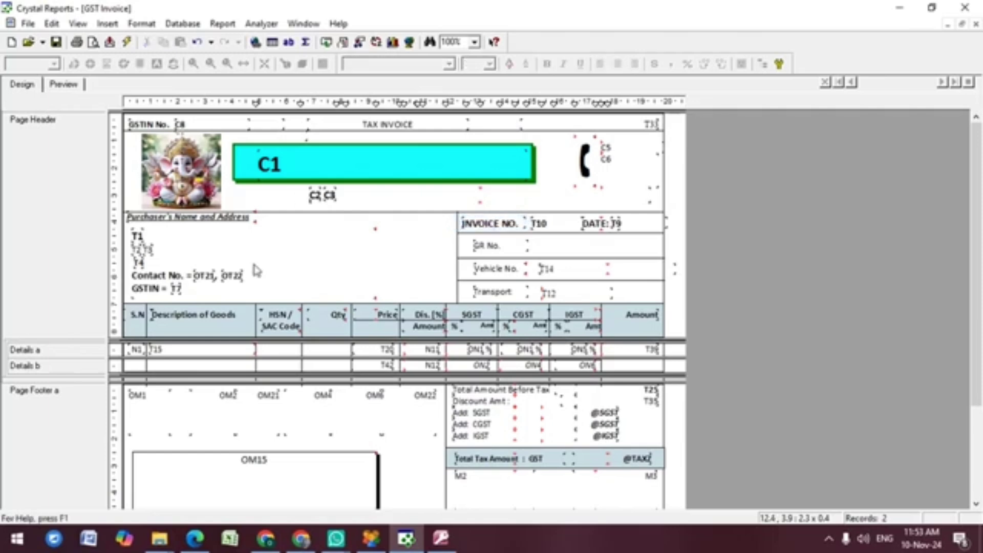
left_click(275, 248)
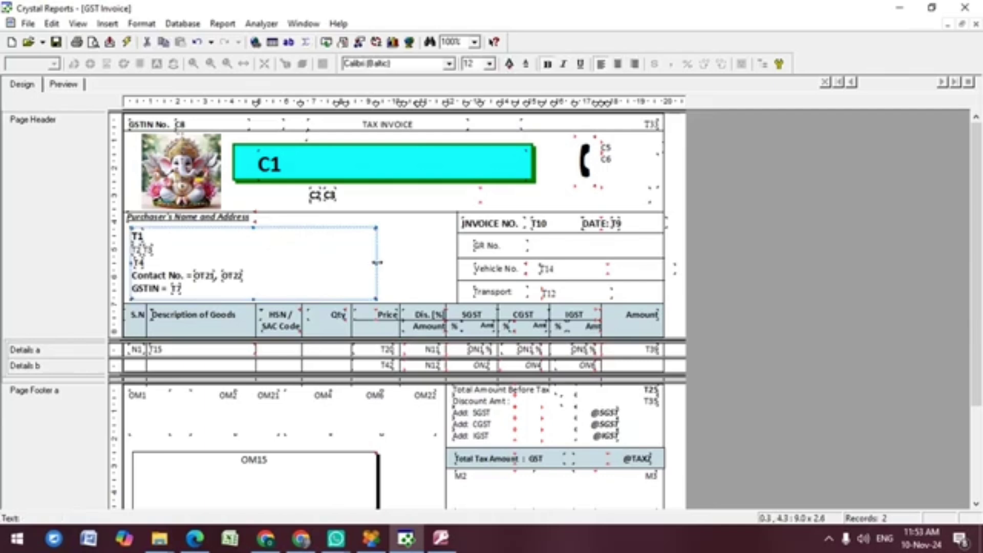
Step: Narrow the purchaser address text box and draw a vertical divider line in the purchaser area
left_click_drag(377, 263, 301, 262)
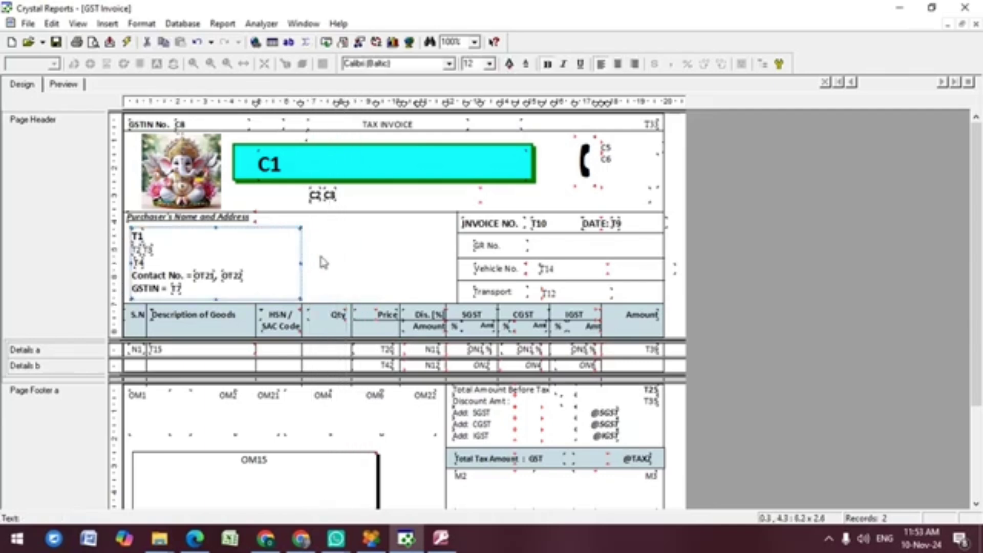
left_click(321, 257)
left_click(107, 23)
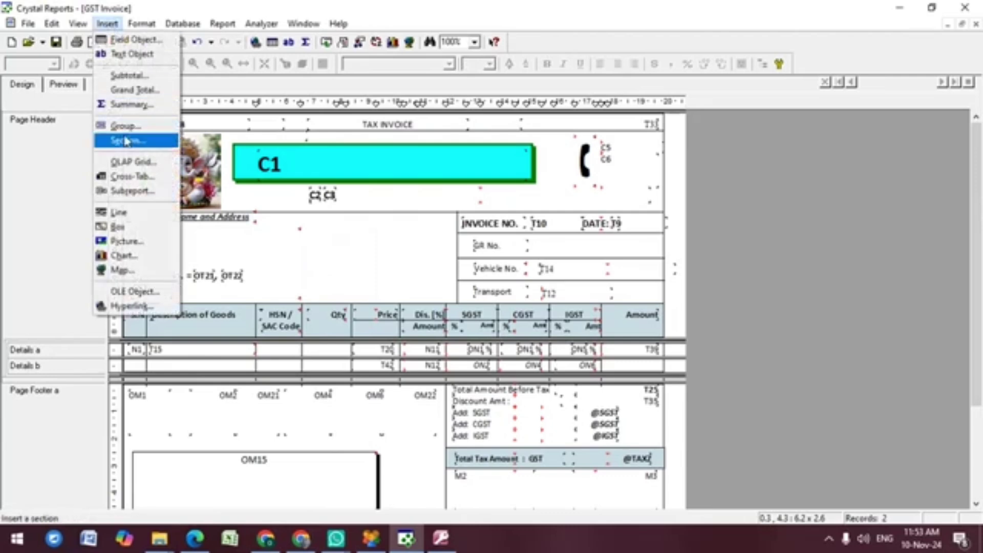
left_click(126, 213)
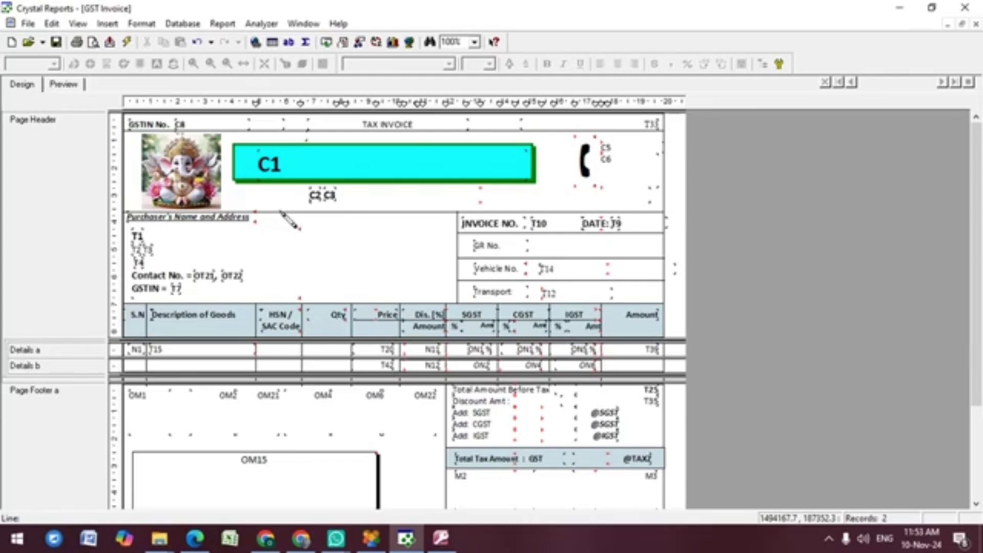
left_click_drag(280, 212, 280, 305)
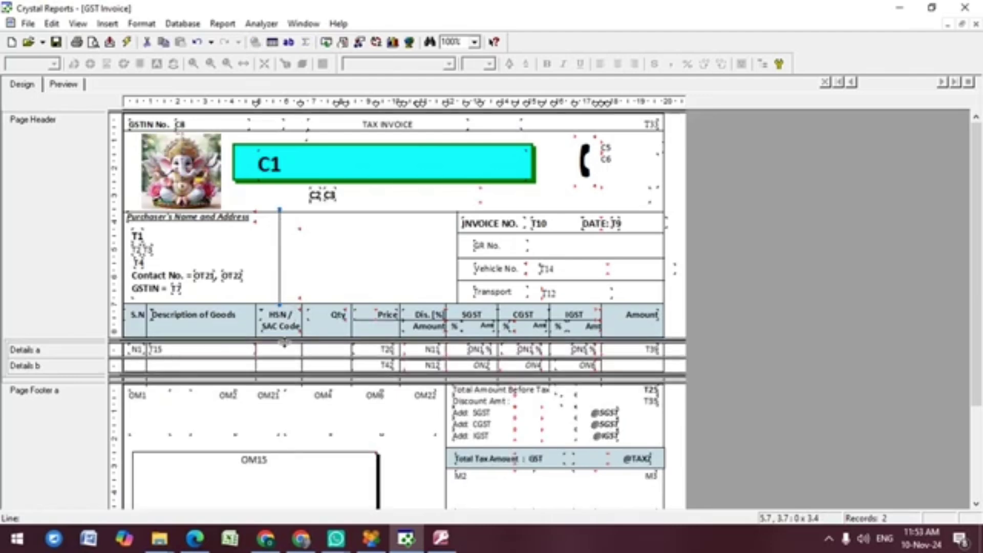
key("Escape")
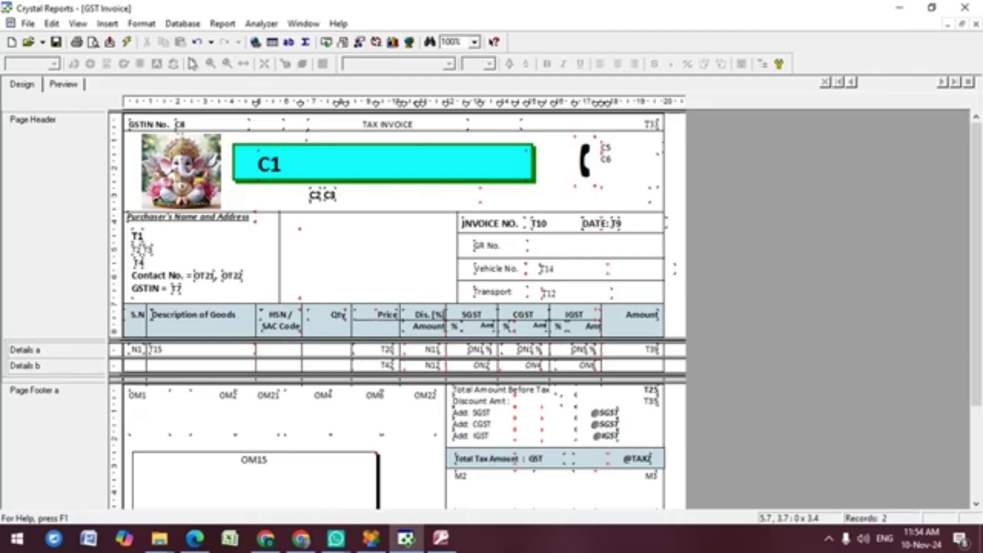
Step: Add a 'Shipping Details :-' text label in the box beside the purchaser details and preview it
left_click(107, 24)
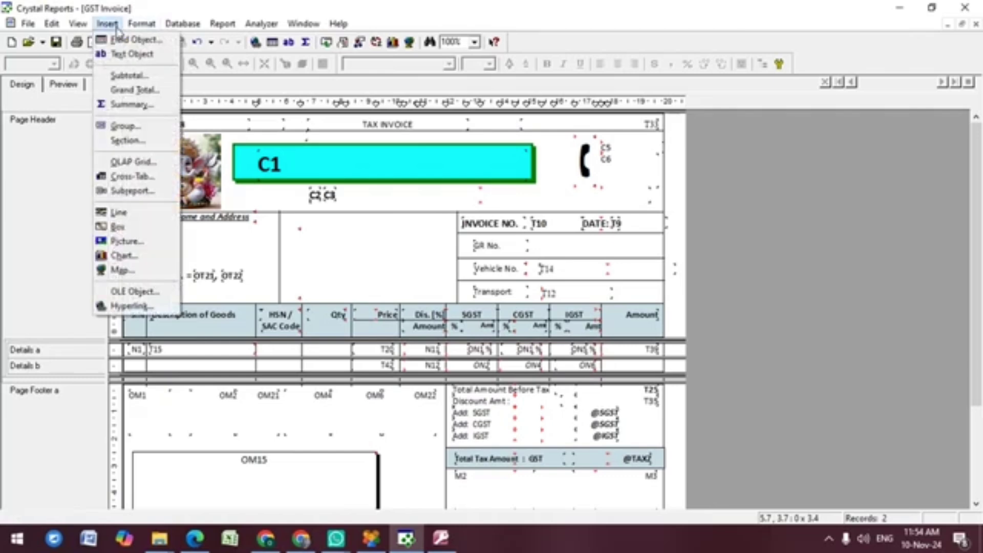
left_click(133, 54)
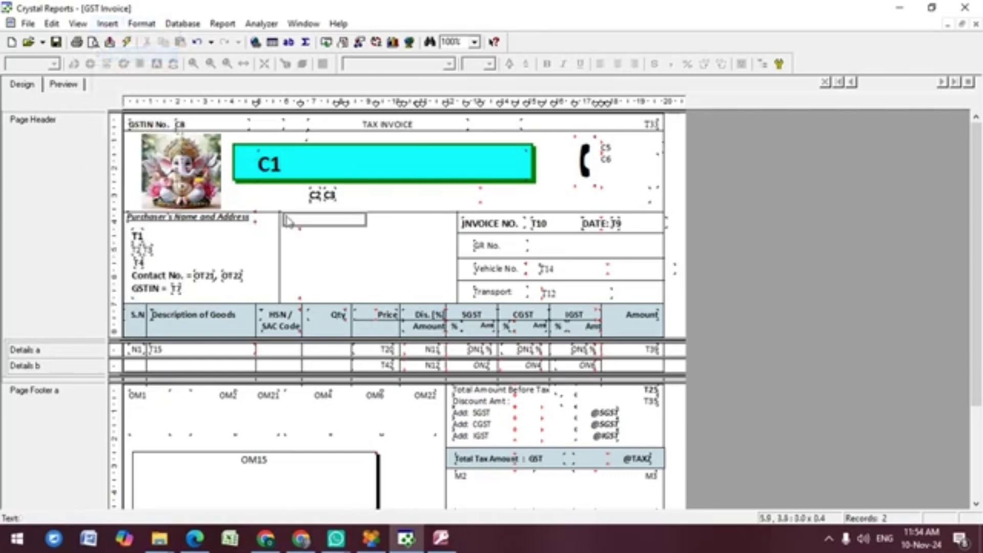
left_click(288, 220)
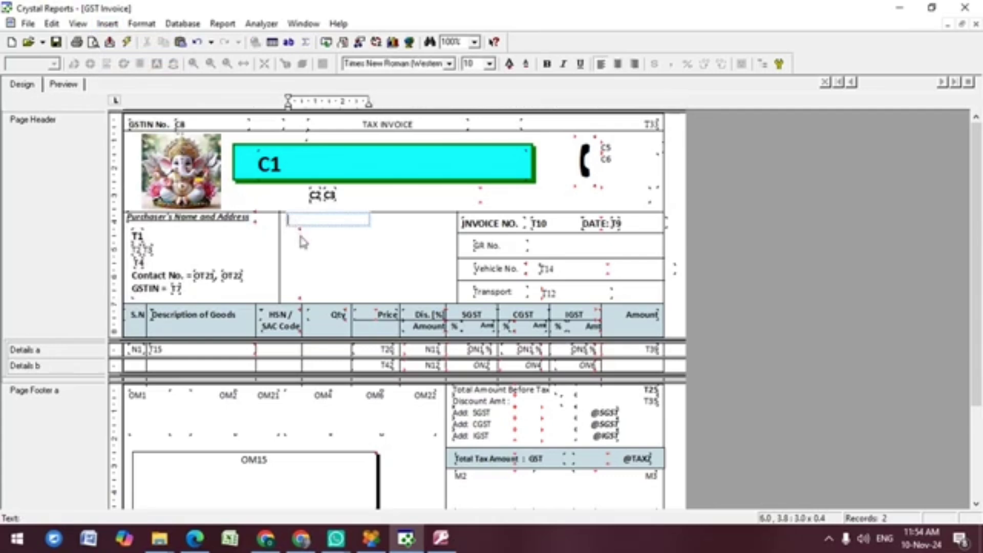
type("Shipping Details :-")
left_click(61, 85)
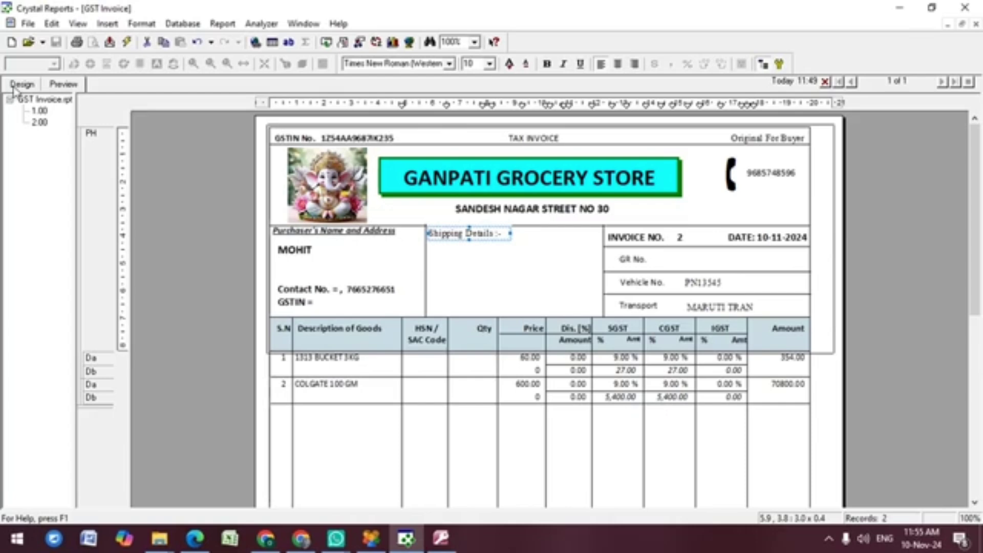
left_click(15, 88)
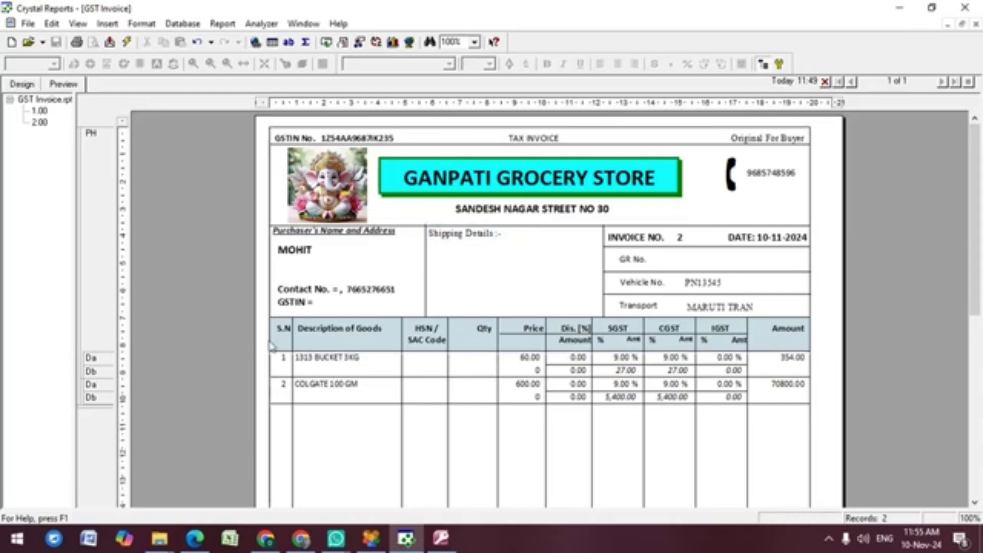
left_click(447, 544)
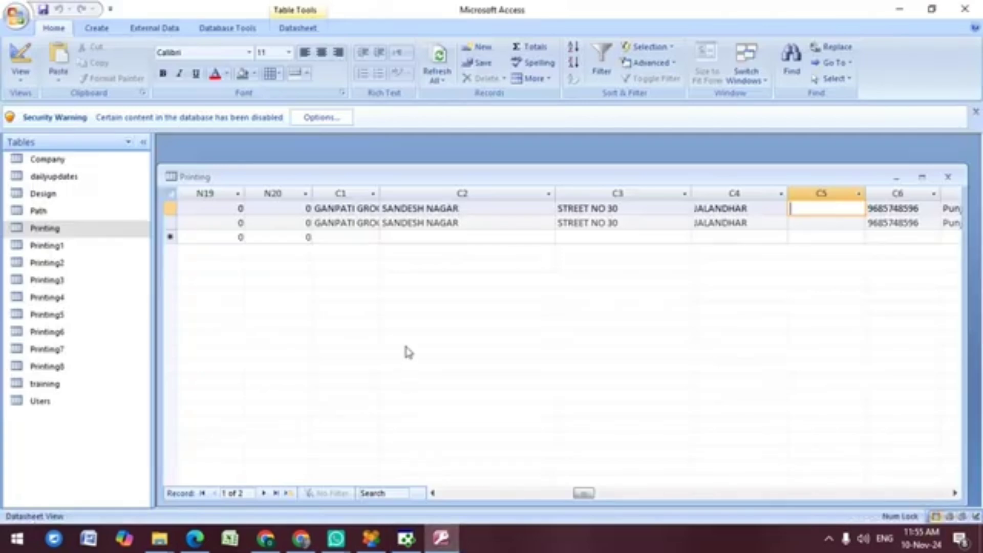
Step: Move back through the Access Printing table's columns, then return to Business ERP's bill preview
key("Left")
key("Left")
key("Left")
key("Left")
key("Left")
key("Left")
key("Left")
key("Left")
key("Left")
key("Left")
key("Left")
key("Left")
key("Left")
key("Left")
key("Left")
key("Left")
key("Left")
key("Left")
key("Left")
key("Left")
key("Left")
key("Left")
key("Left")
key("Left")
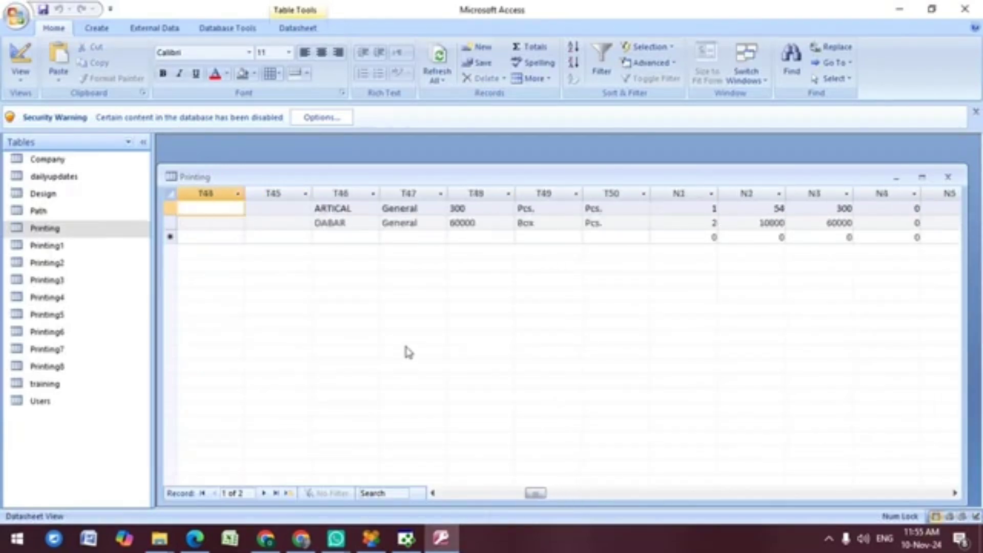
key("Left")
key("Left")
key("Left")
key("Left")
key("Left")
key("Left")
key("Left")
key("Left")
key("Left")
key("Left")
key("Left")
key("Left")
key("Left")
key("Left")
key("Left")
key("Left")
key("Left")
key("Left")
key("Left")
key("Left")
key("Left")
key("Left")
key("Left")
key("Left")
key("Left")
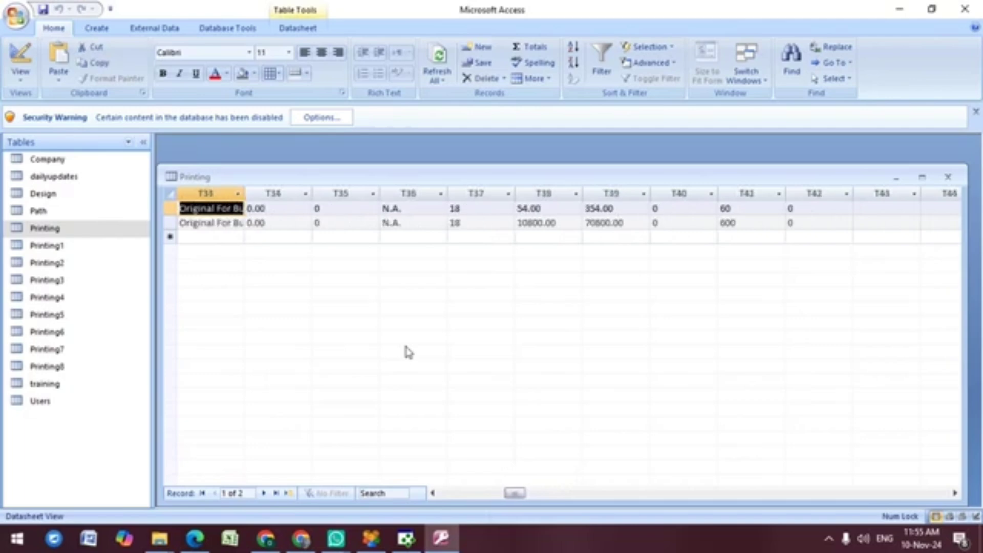
key("Left")
key("Left")
key("Left")
key("Left")
key("Left")
key("Left")
key("Left")
key("Left")
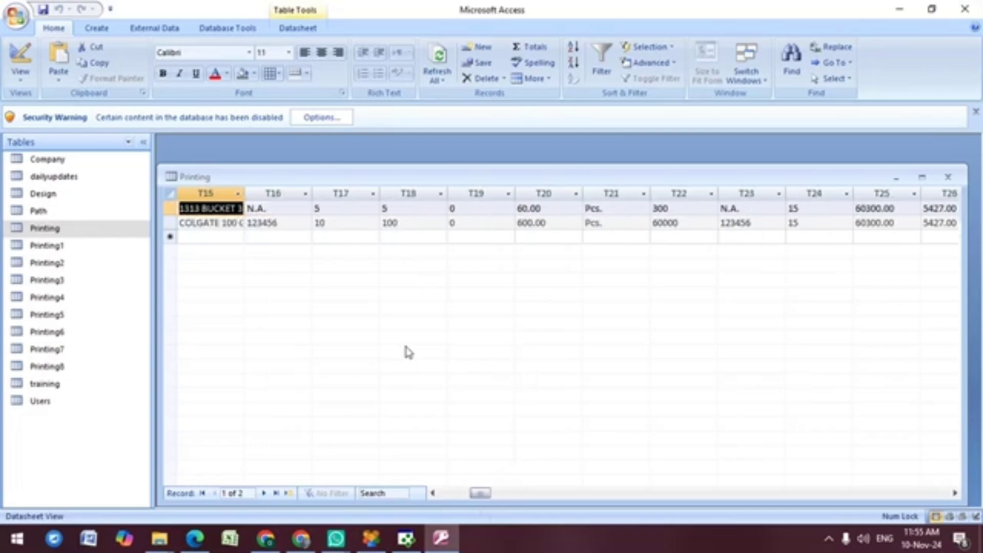
left_click(372, 537)
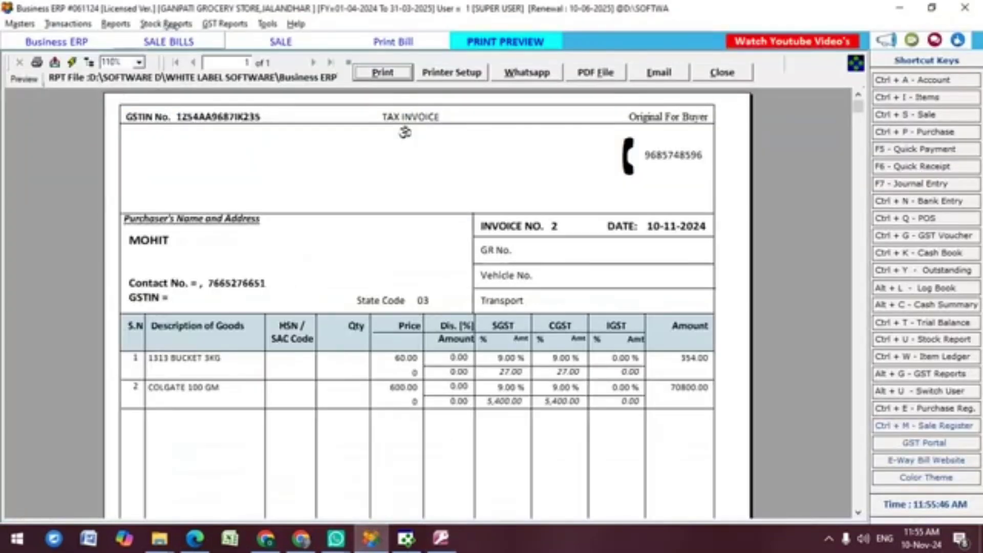
Step: Open the customer's sale bill in Business ERP to check its two items, then return to Crystal Reports
left_click(170, 42)
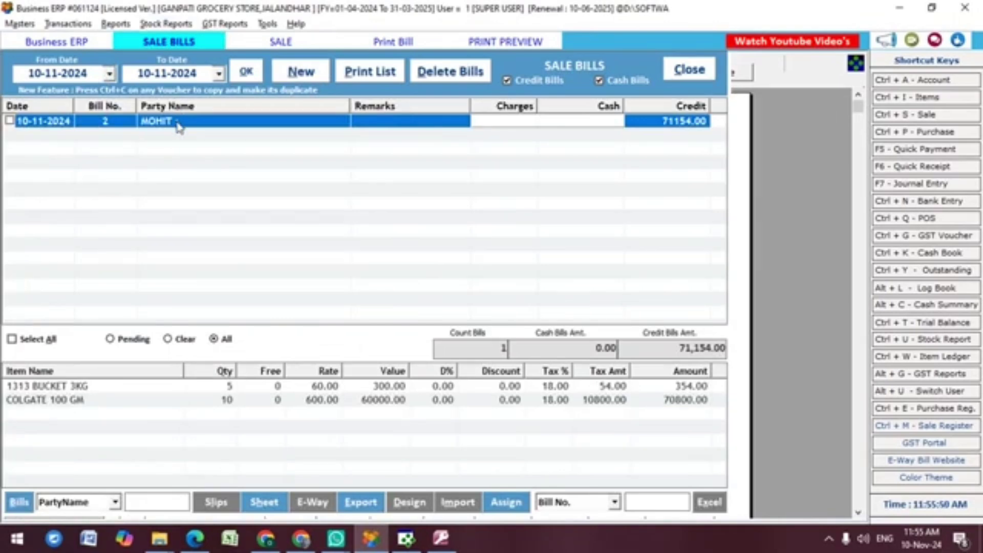
double_click(178, 127)
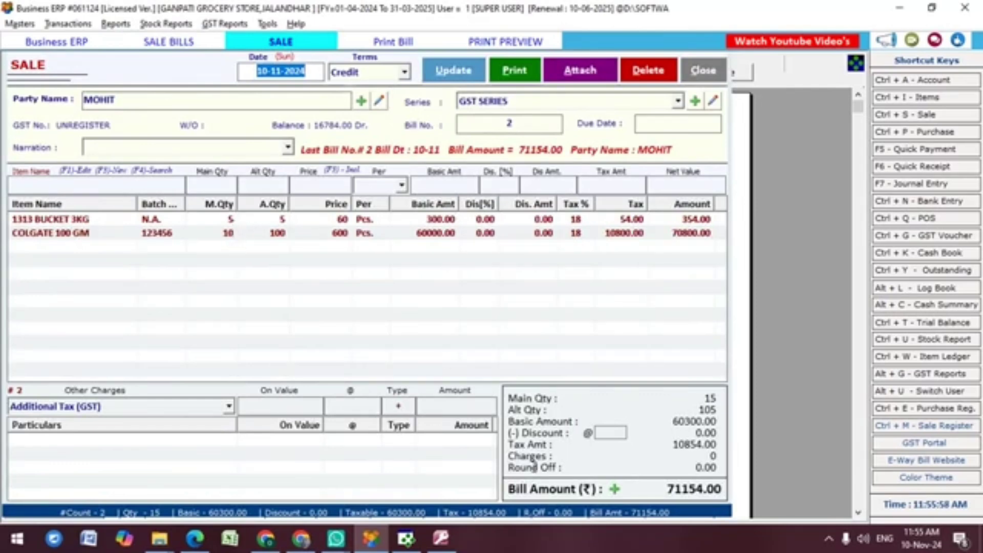
left_click(451, 539)
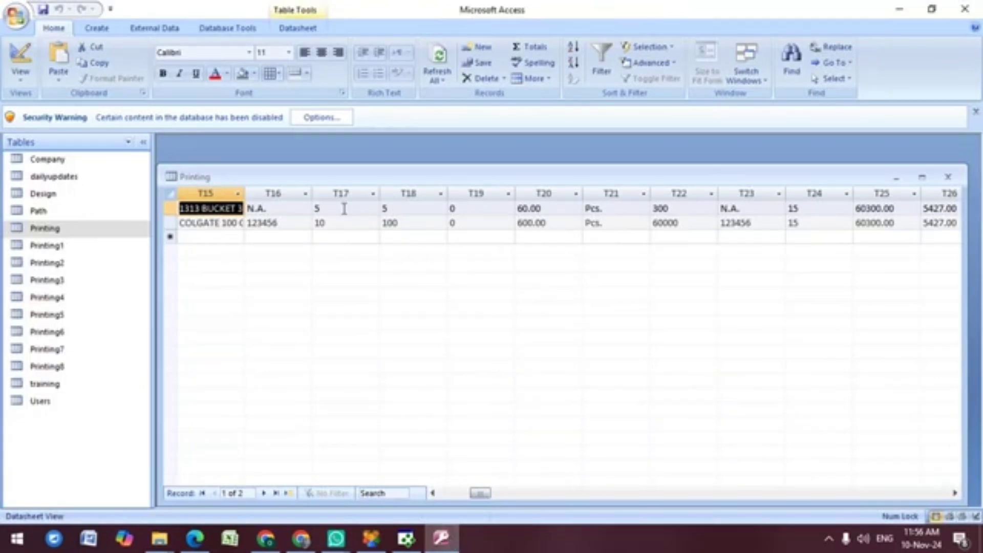
left_click(406, 539)
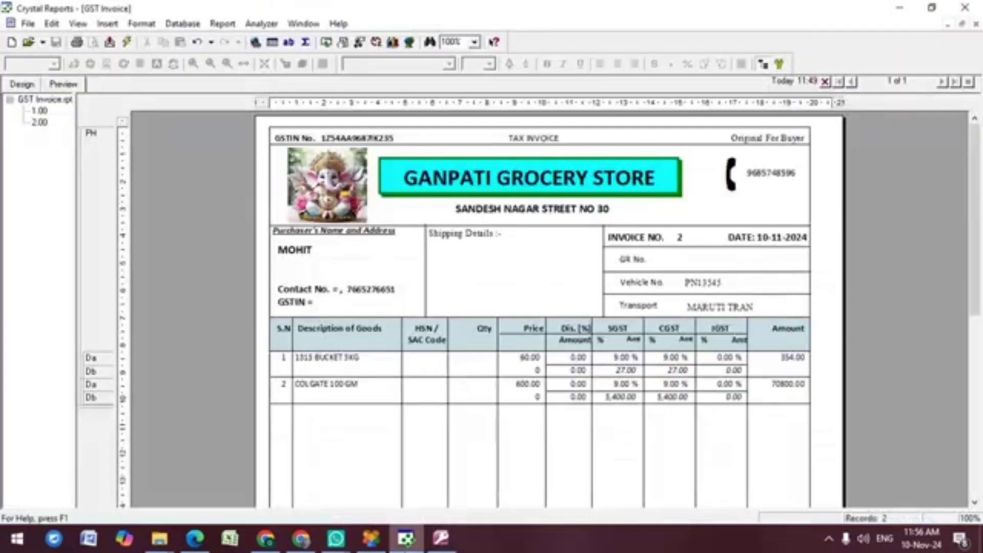
Step: Place the T17 quantity field in the Qty column and narrow it to fit
left_click(104, 25)
left_click(129, 39)
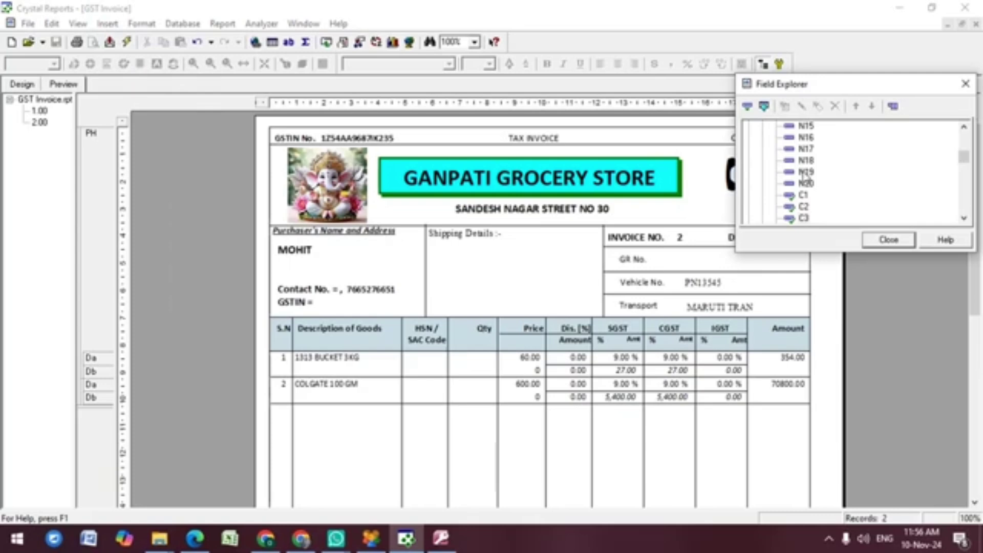
left_click_drag(803, 218, 459, 363)
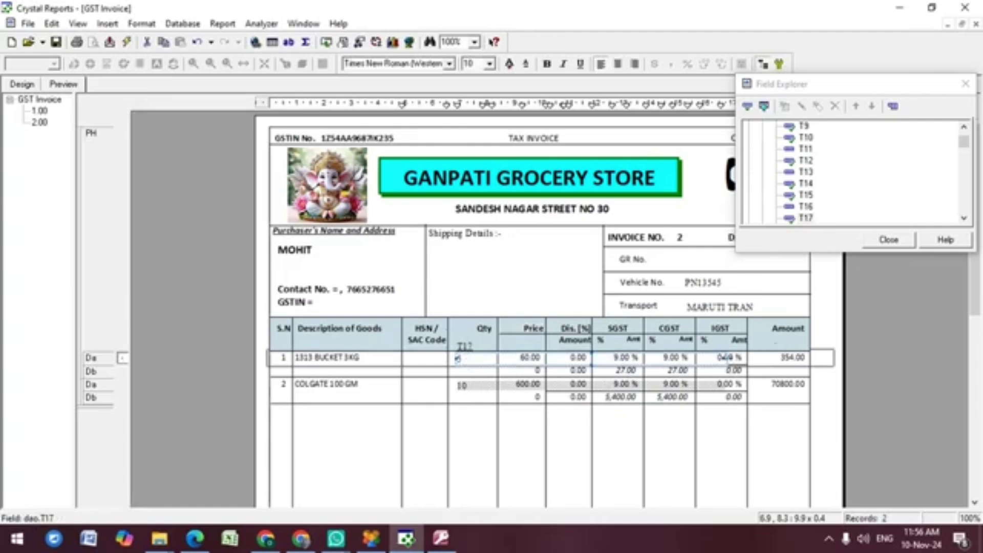
left_click_drag(730, 361, 499, 358)
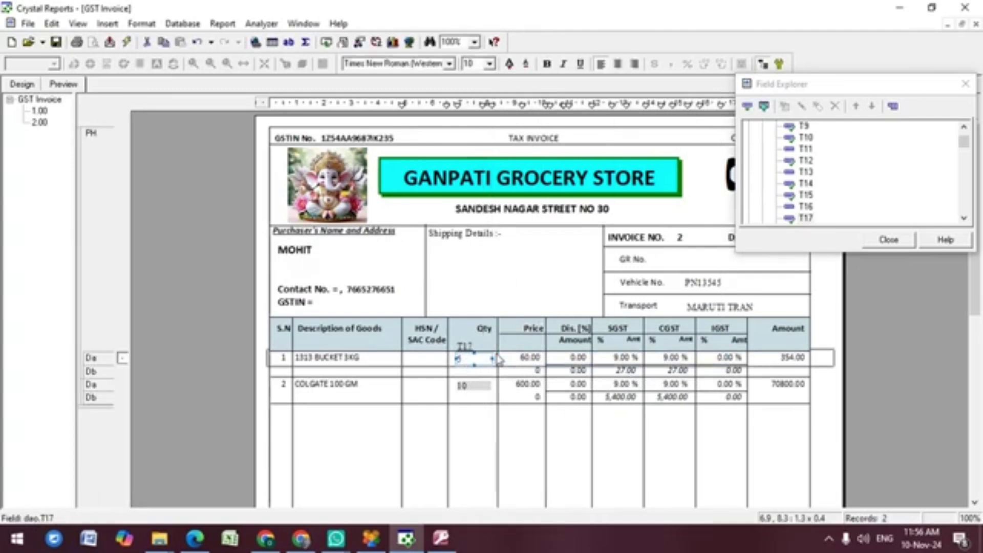
left_click(466, 348)
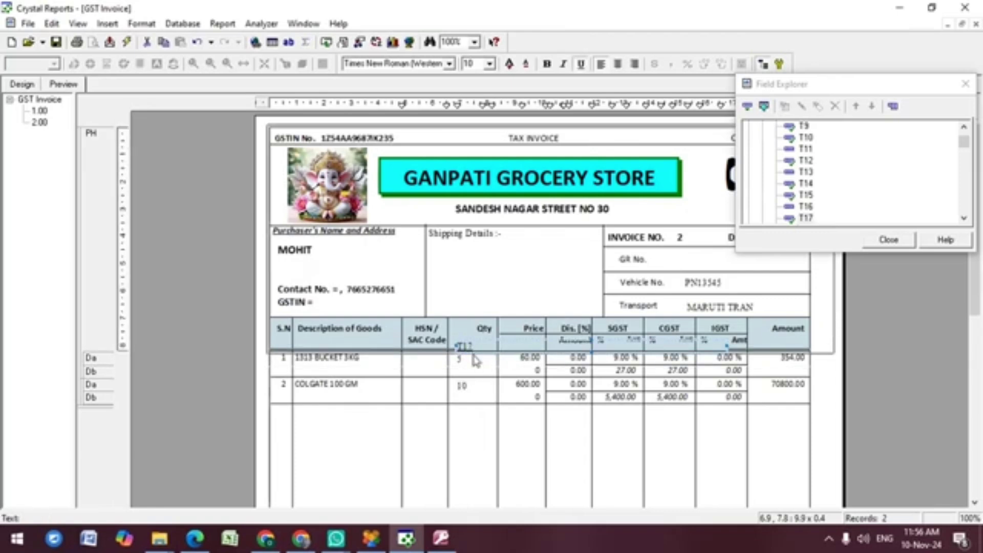
left_click(471, 358)
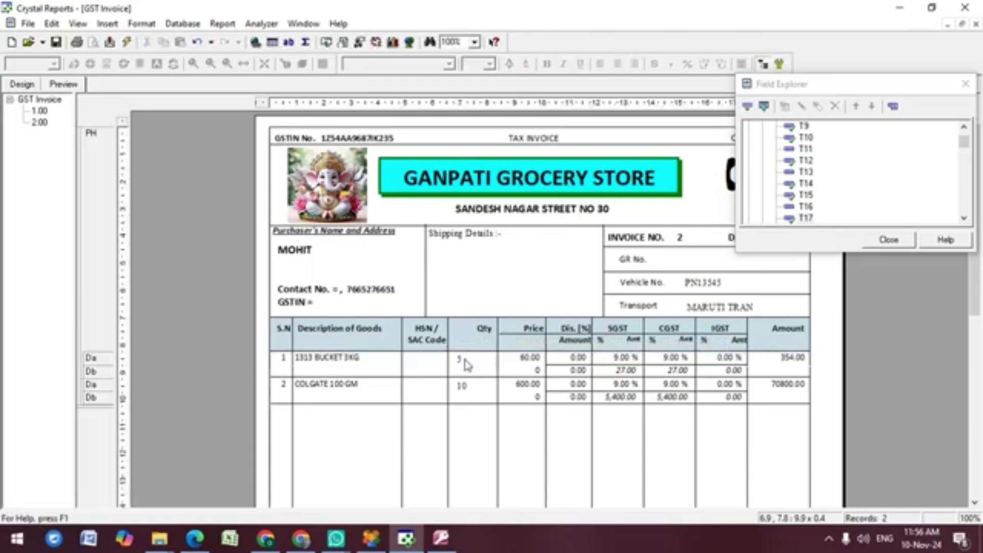
left_click(464, 358)
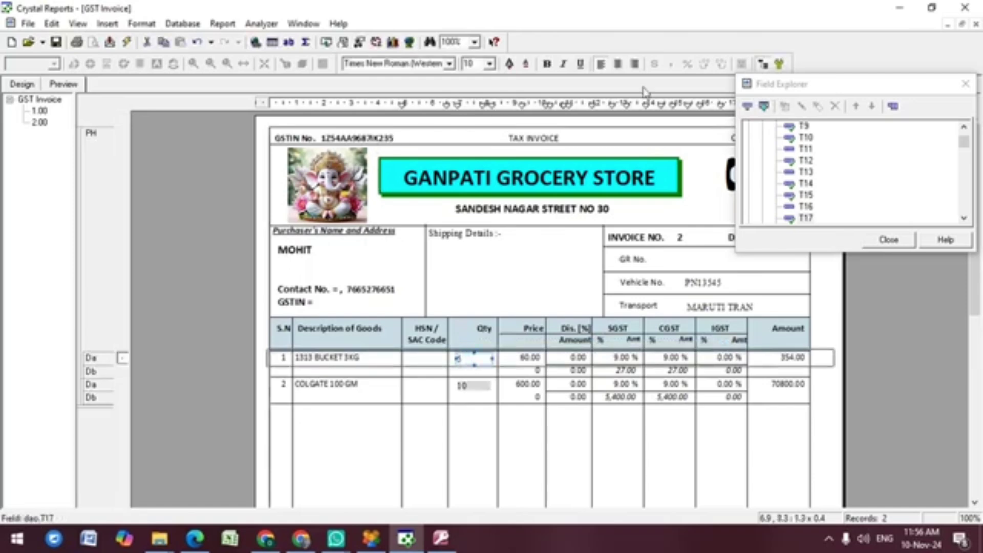
Step: Center the quantities in the Qty column and save the GST Invoice report
left_click(892, 240)
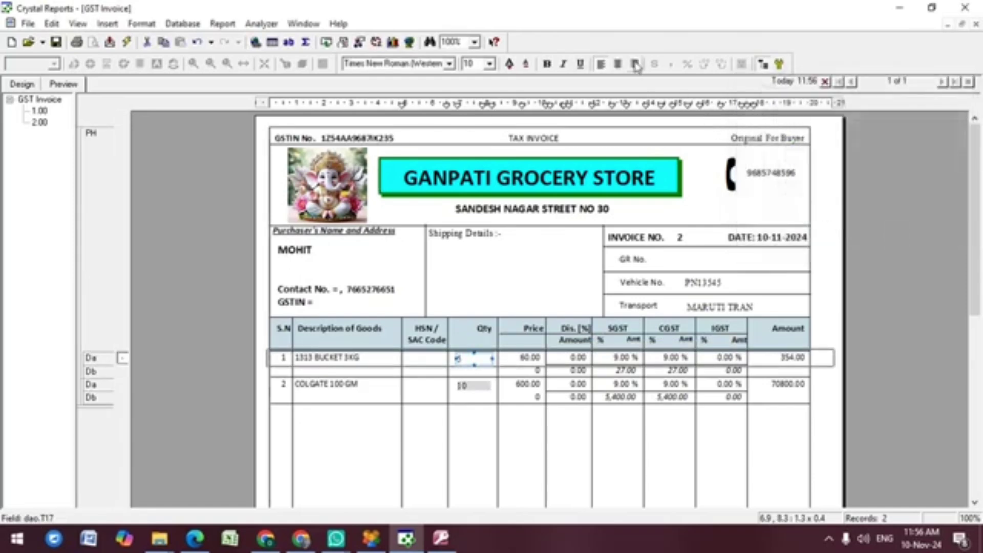
left_click(617, 65)
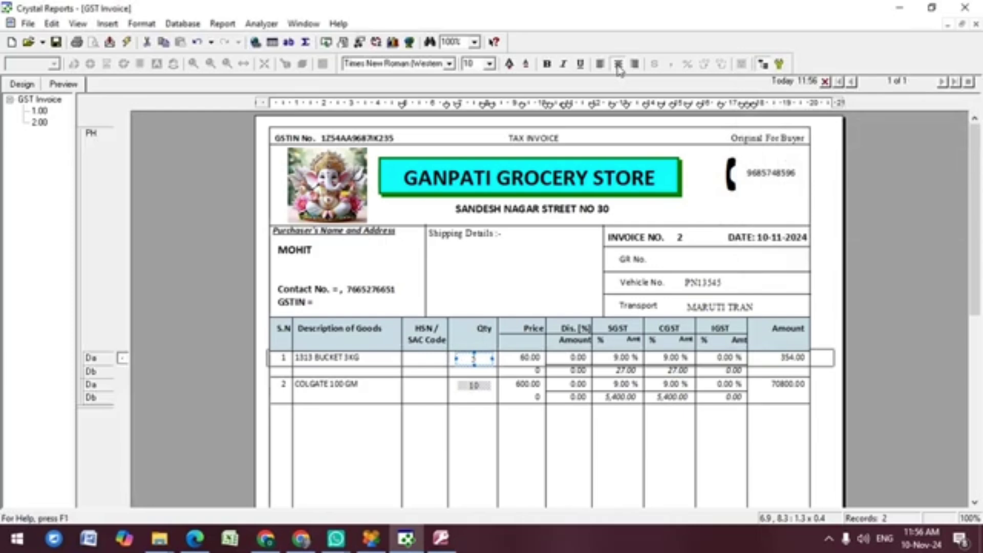
key("Escape")
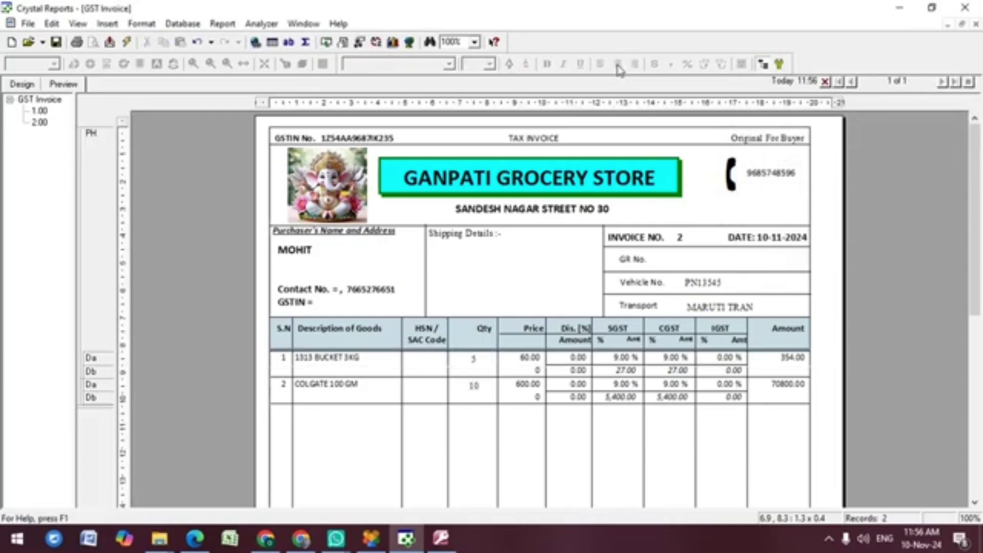
left_click(55, 42)
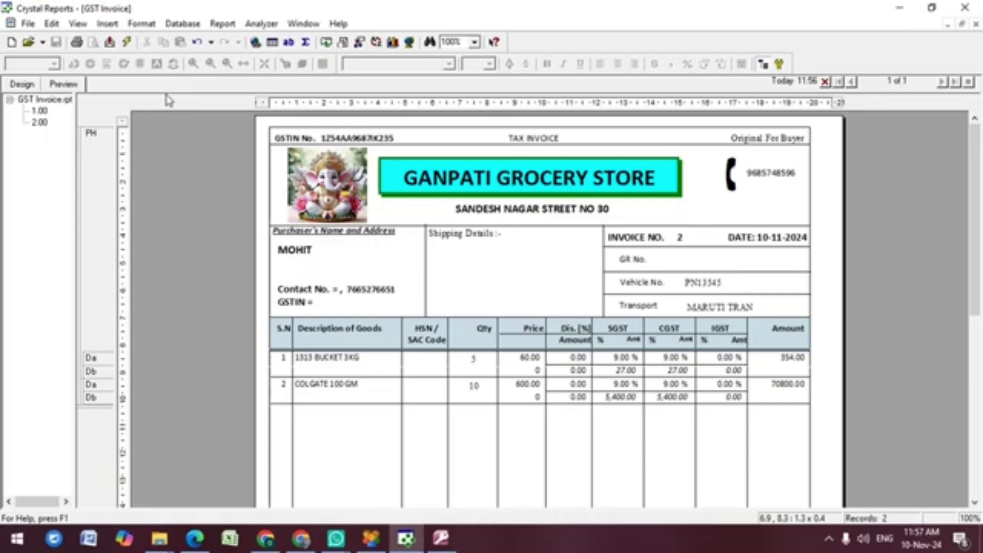
Step: Convert the report's database driver to Pdsmon.dll (ADO, RDO, DAO) on next refresh
left_click(179, 26)
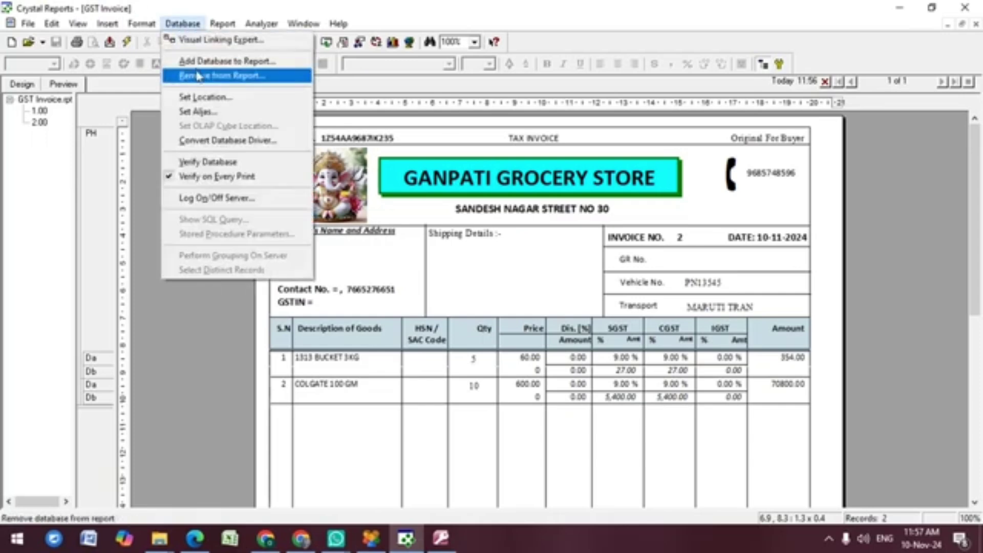
left_click(214, 143)
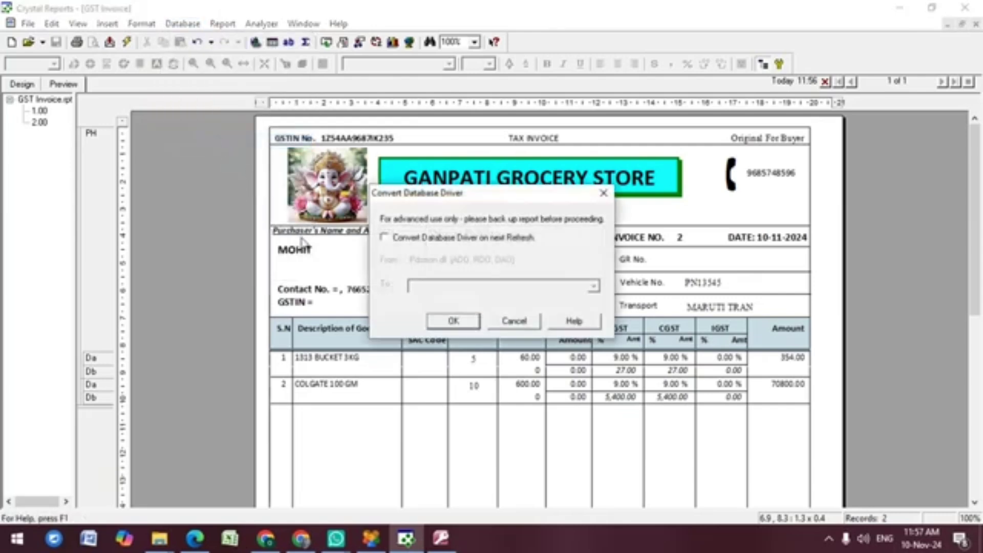
left_click(406, 243)
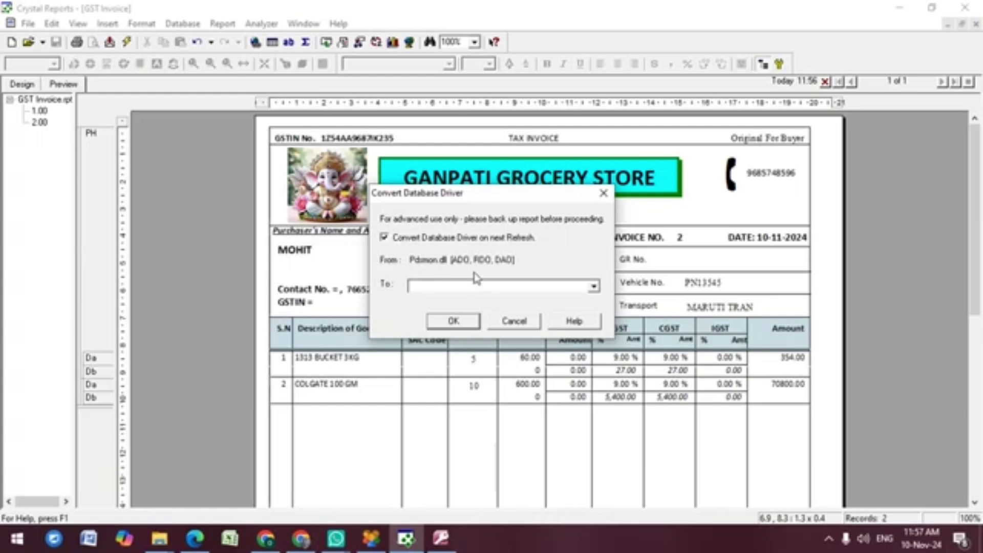
left_click(594, 285)
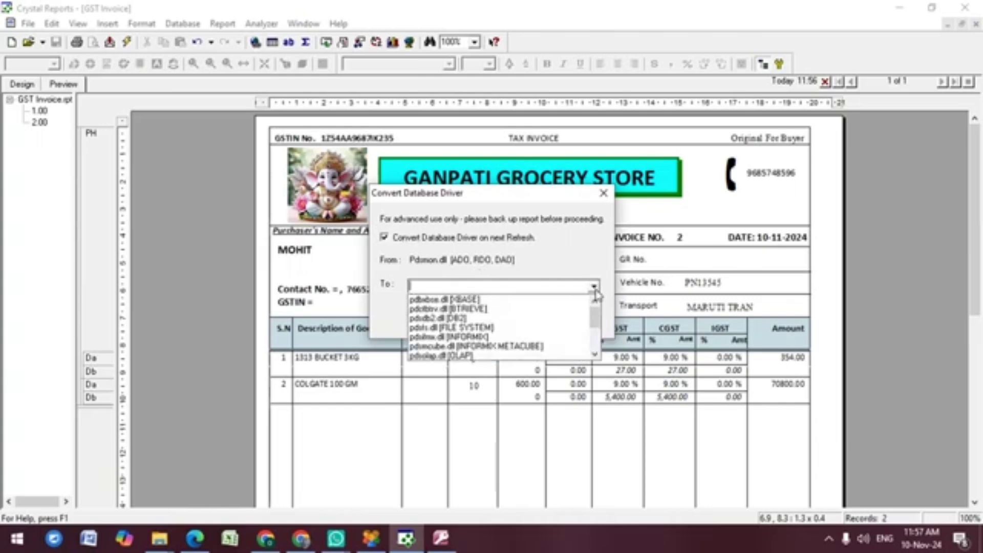
left_click(594, 350)
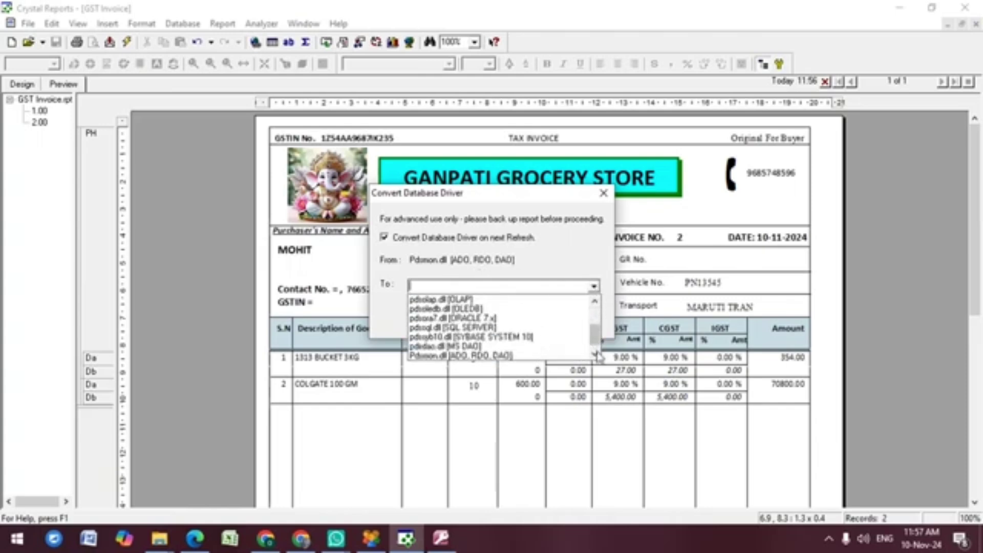
left_click(595, 355)
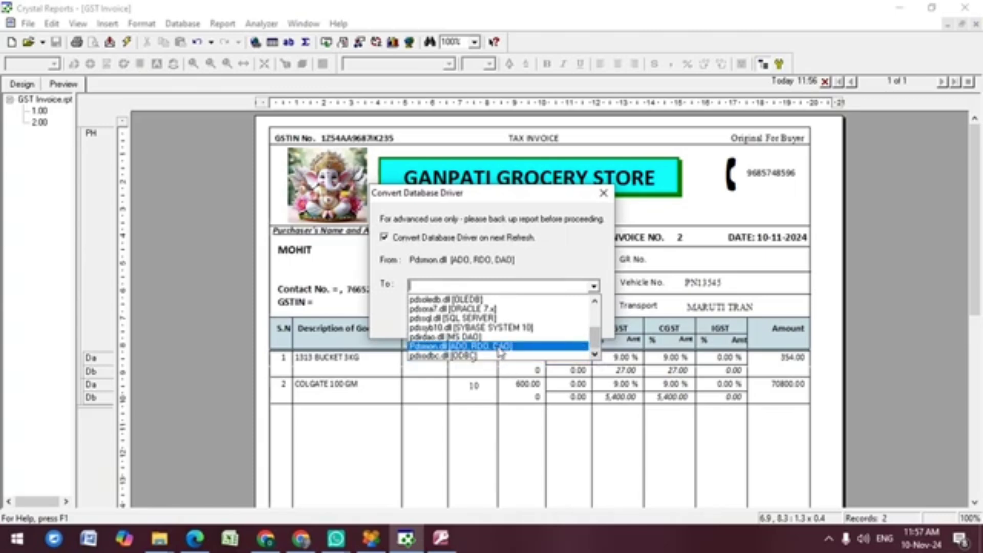
left_click(498, 347)
left_click(452, 321)
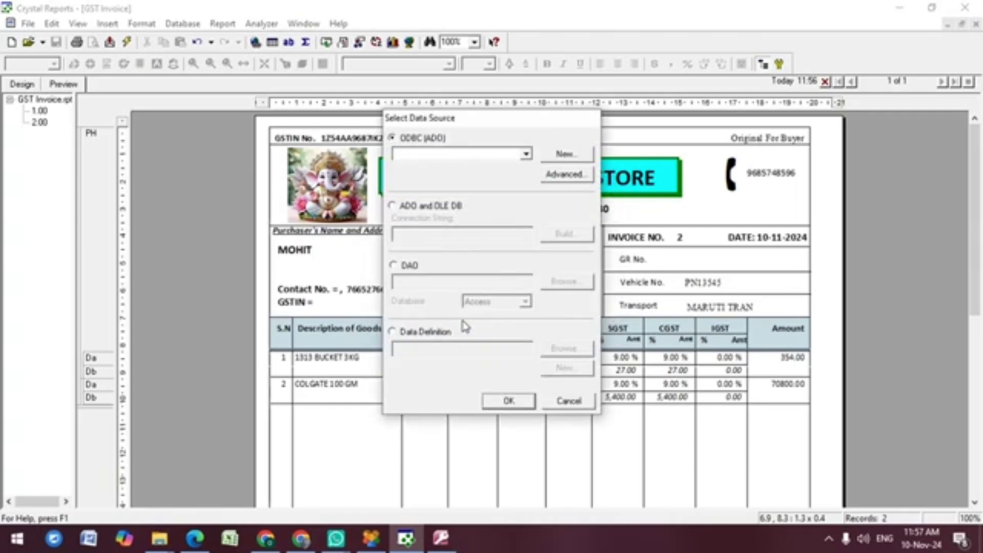
Step: Use DAO with the Companies12 Access database from WHITE LABEL SOFTWARE\Business ERP as data source
left_click(406, 272)
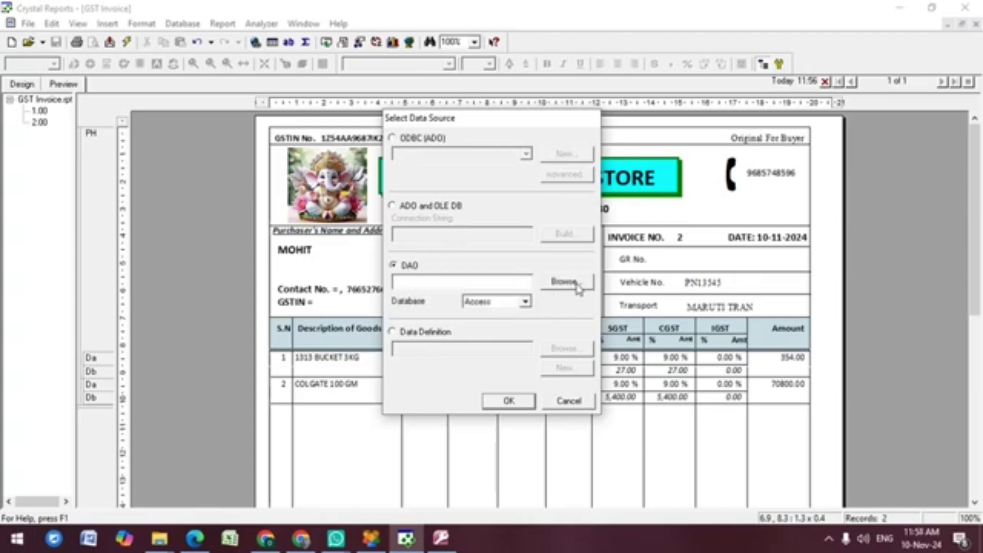
left_click(579, 288)
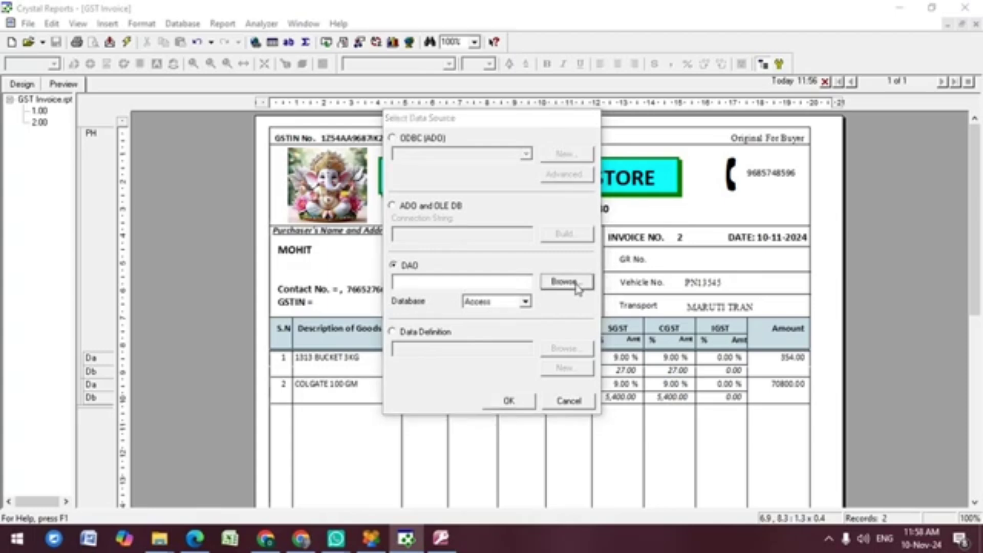
left_click(390, 113)
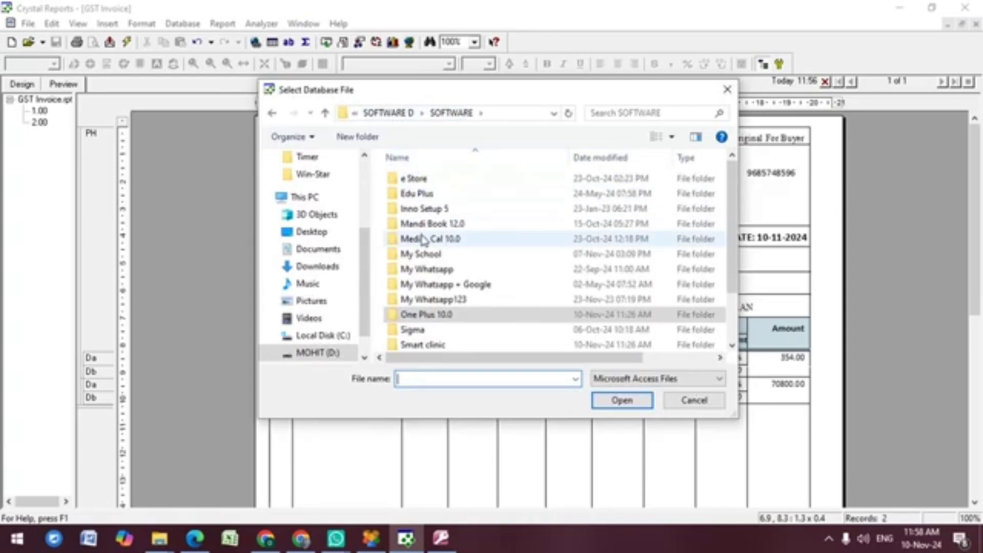
scroll(425, 284, "down", 3)
double_click(426, 330)
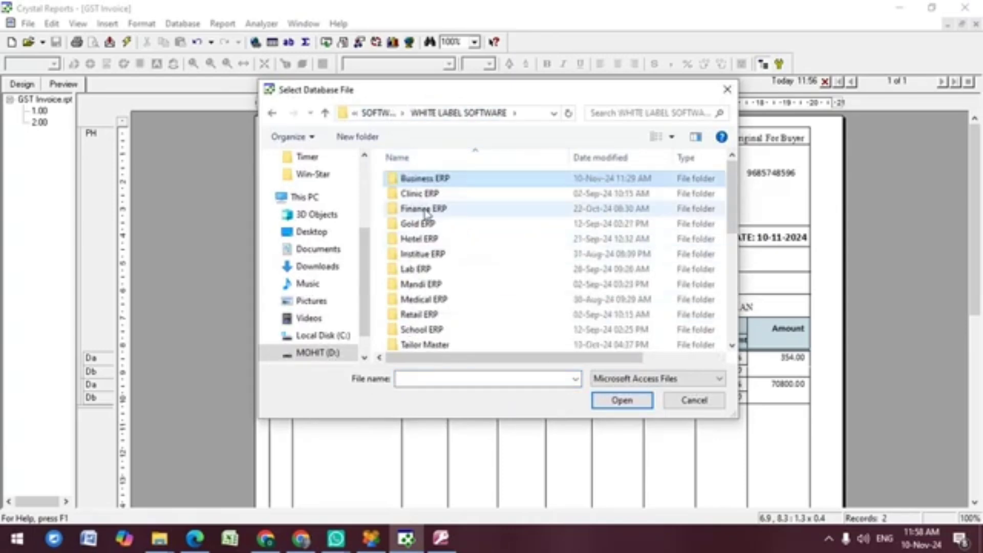
key("Return")
type("co")
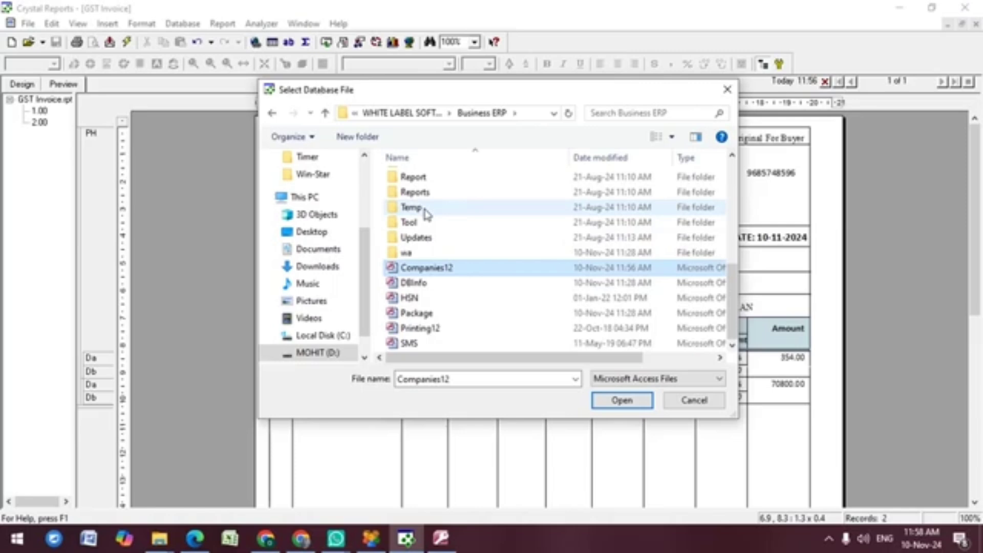
key("Return")
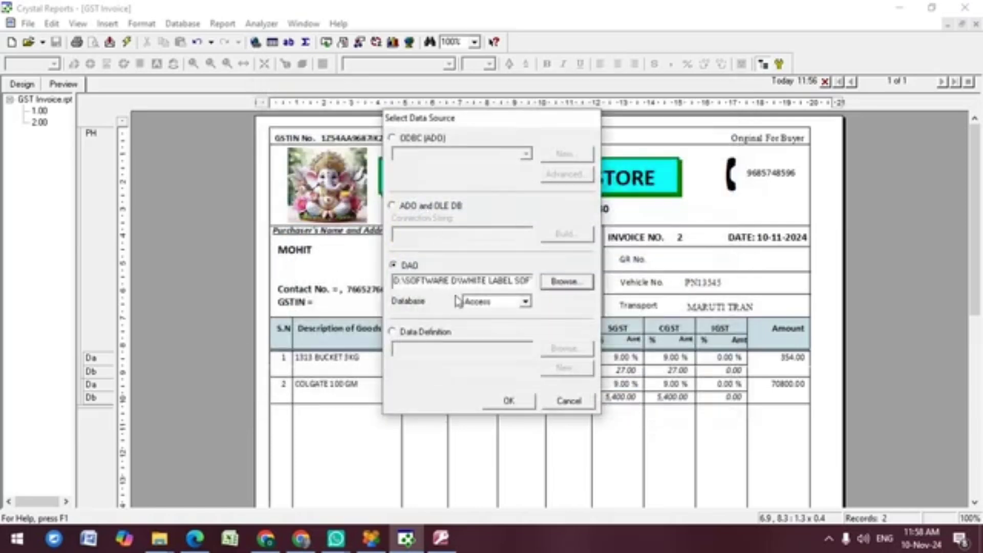
left_click(506, 401)
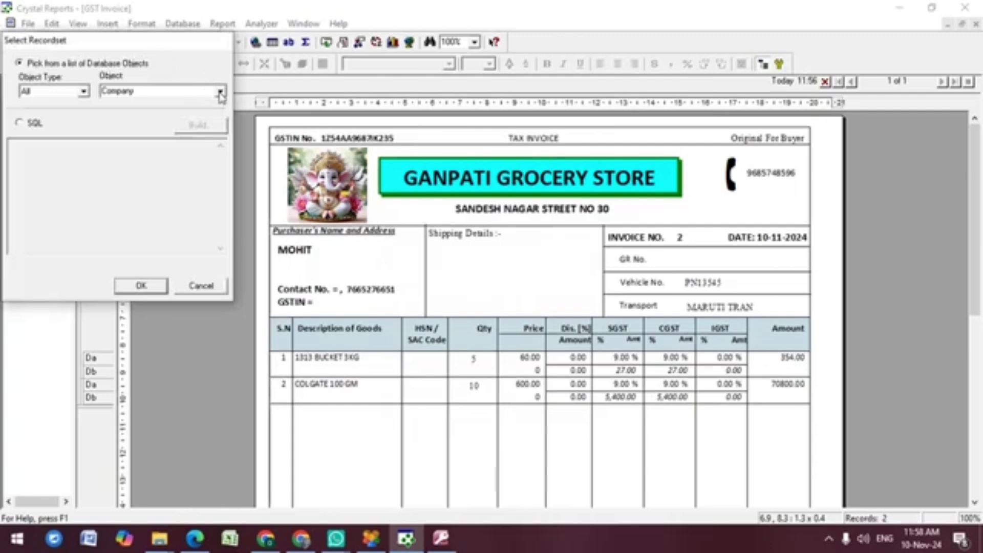
Step: Set the report's recordset to the Printing table, querying all its fields
left_click(220, 92)
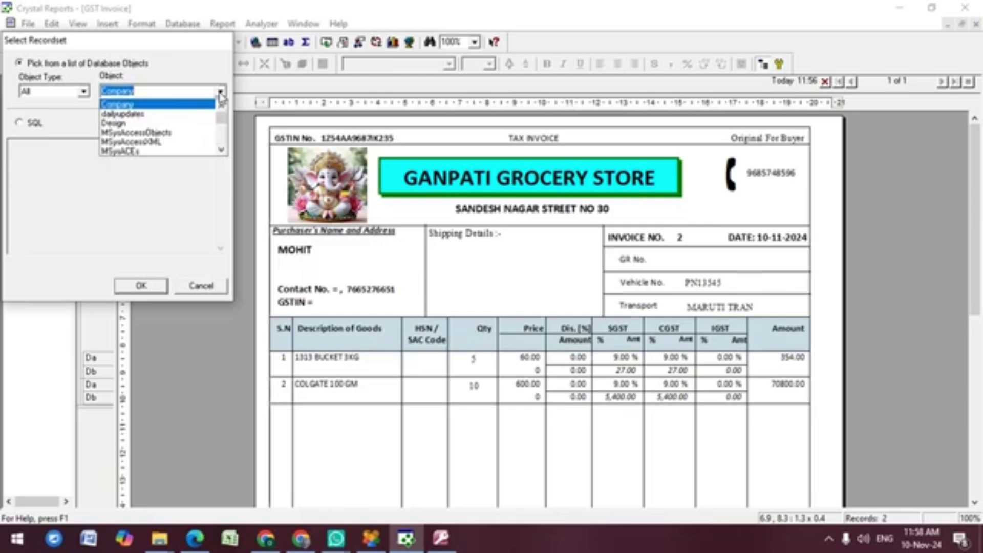
type("pr")
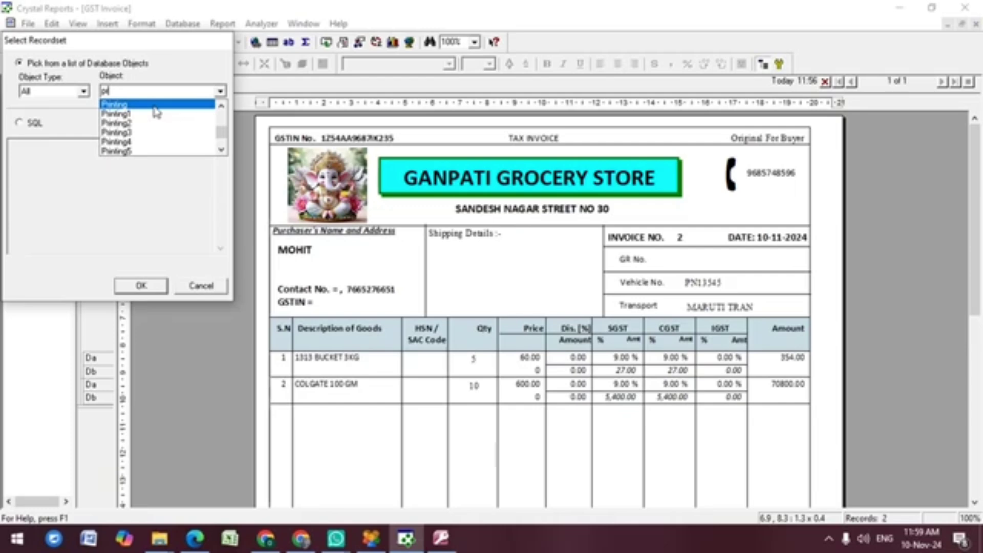
left_click(146, 106)
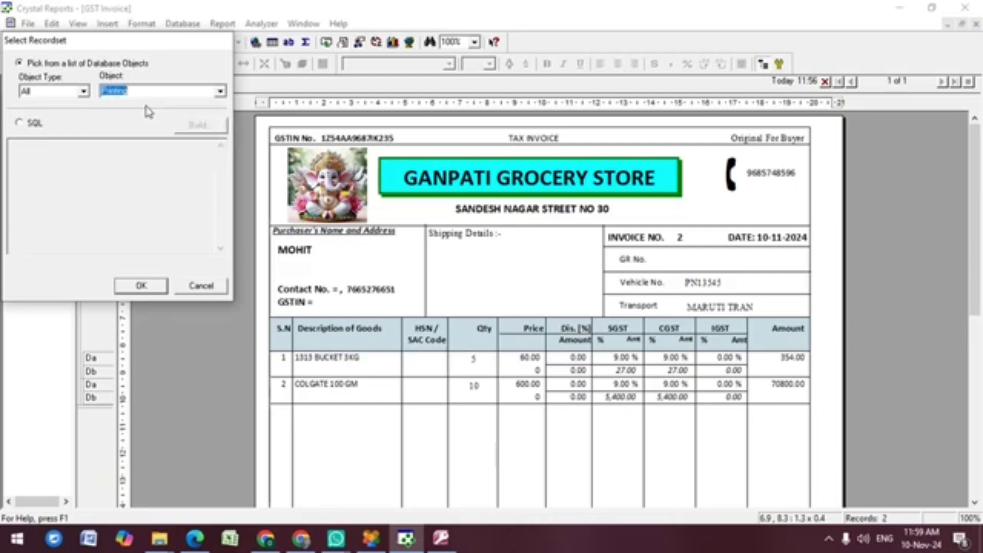
left_click(19, 123)
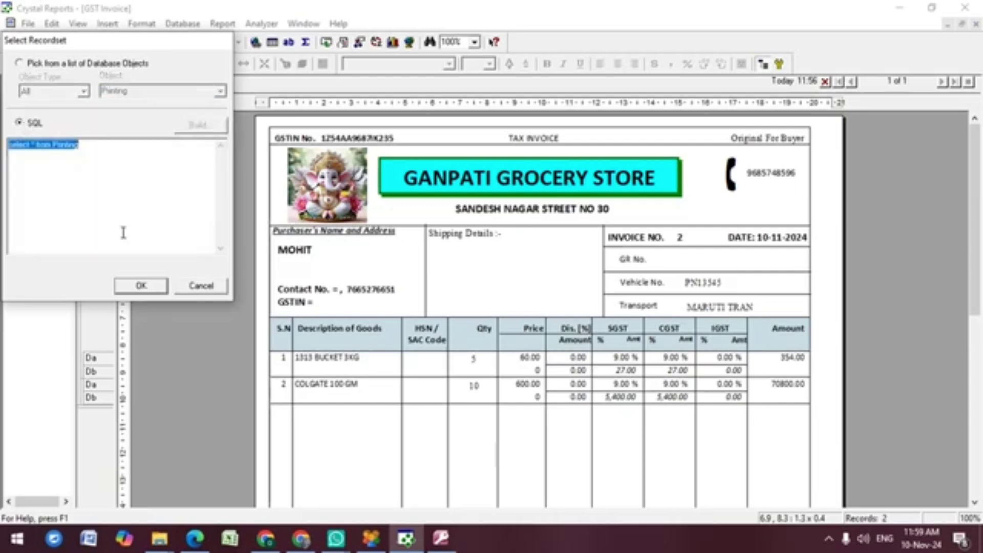
left_click(146, 285)
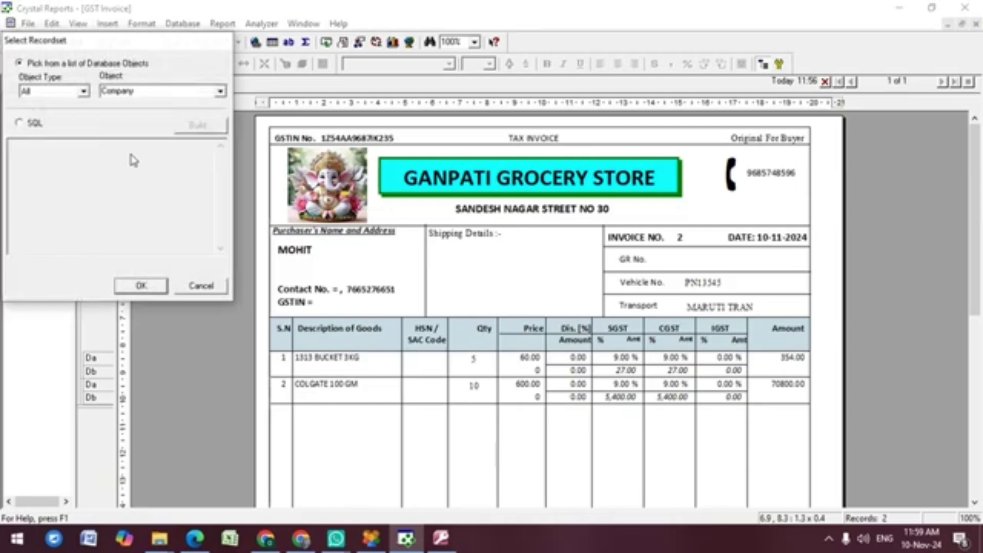
left_click(220, 92)
type("pri")
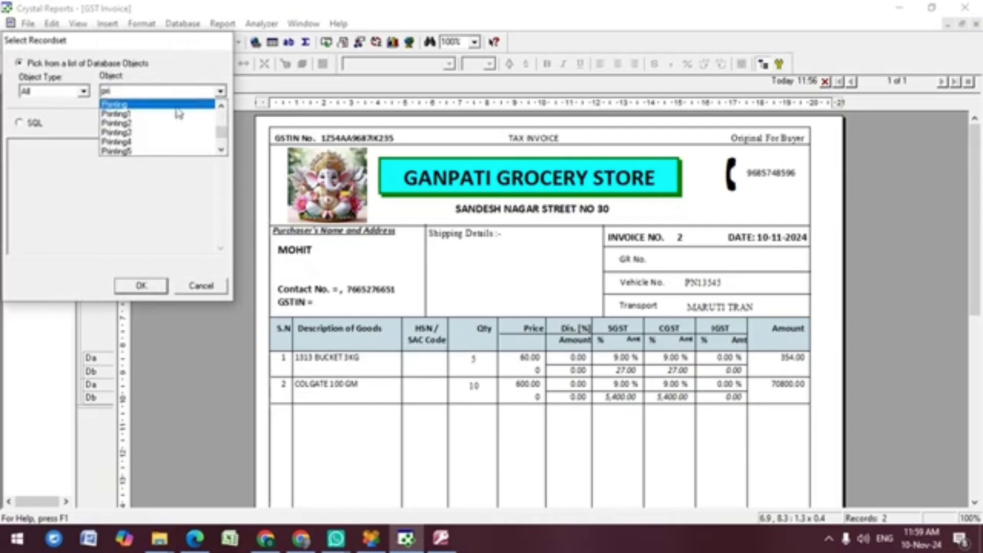
left_click(143, 106)
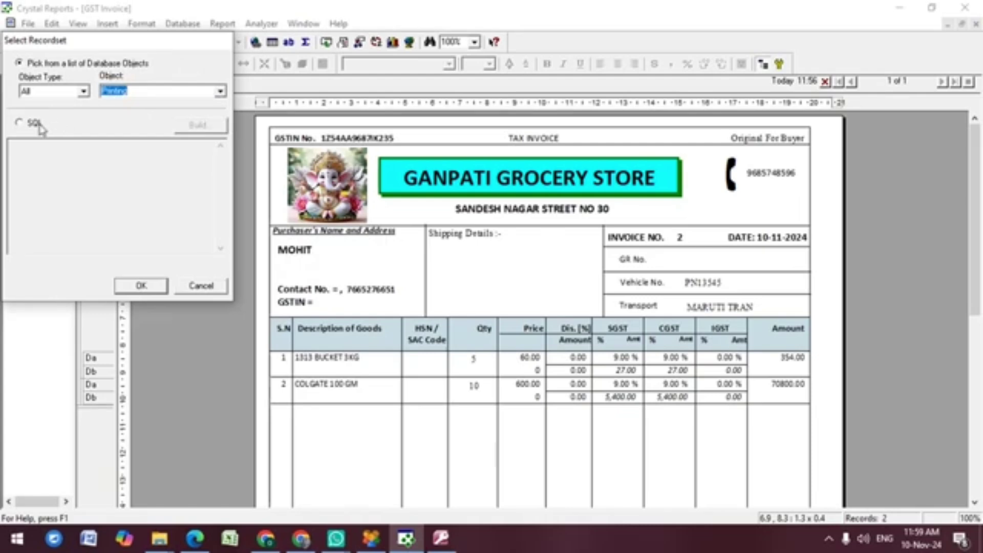
left_click(35, 126)
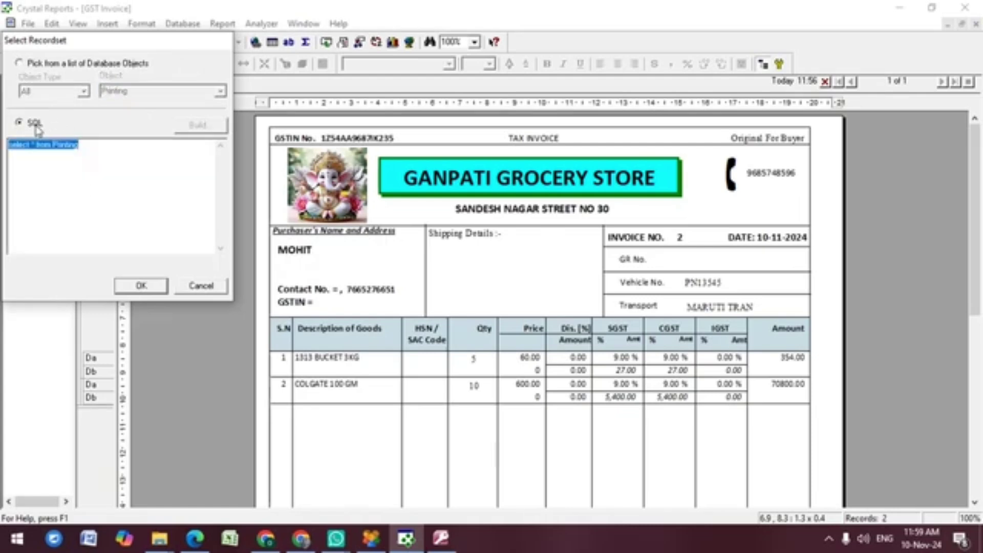
left_click(134, 286)
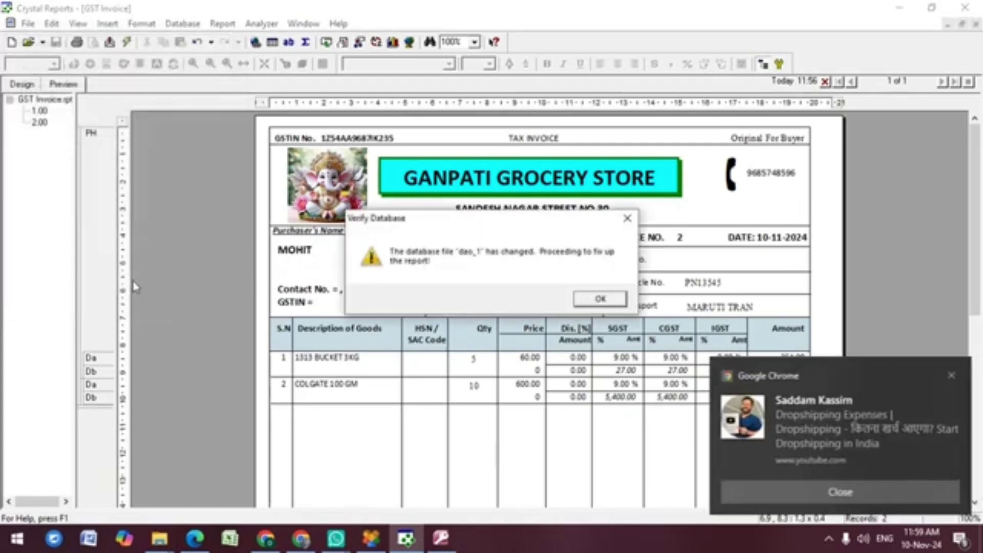
Step: Accept the changed-database notice, refresh the report data, and save GST Invoice.rpt
left_click(600, 299)
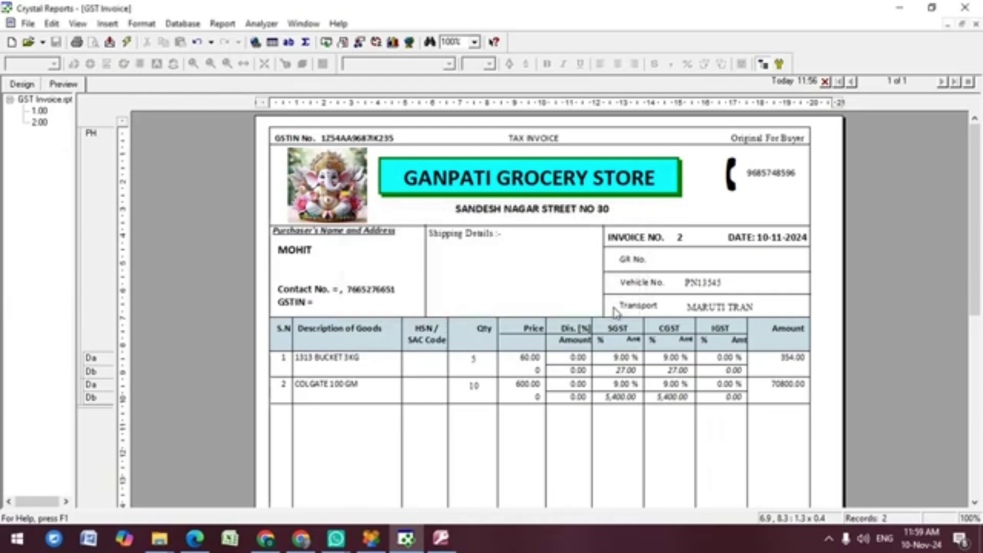
left_click(127, 47)
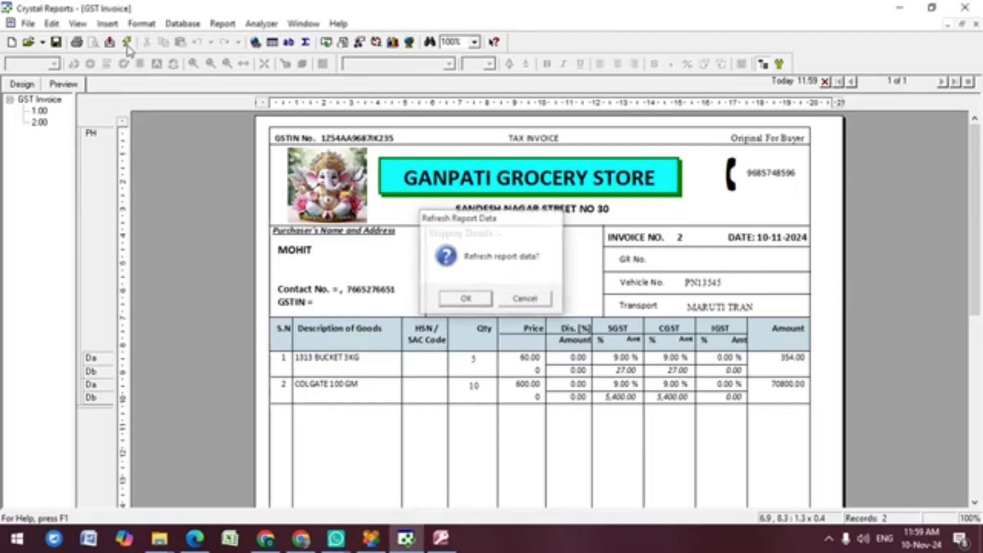
key("Return")
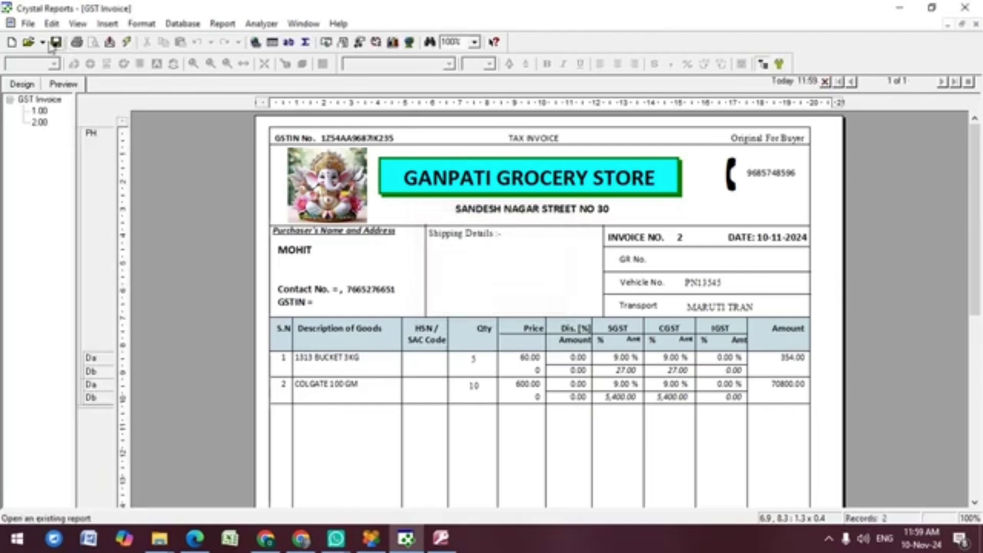
left_click(54, 45)
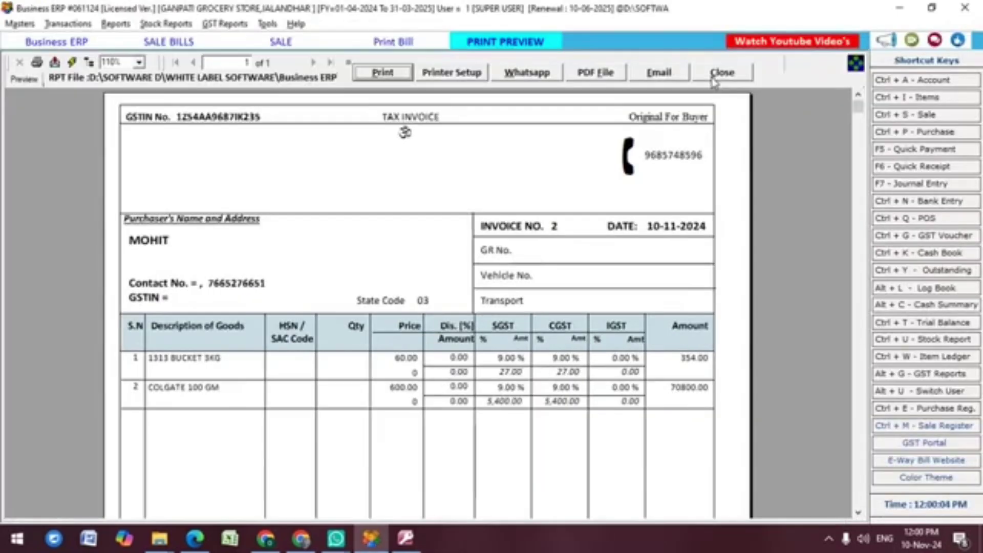
Step: Preview bill 2 in the new GST invoice layout, then close the preview and the sale entry
left_click(713, 75)
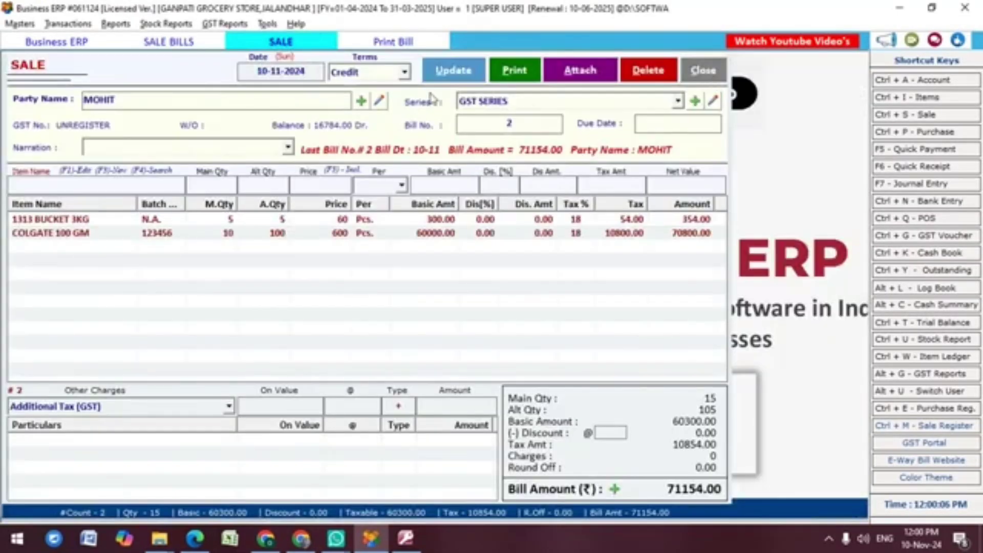
left_click(393, 48)
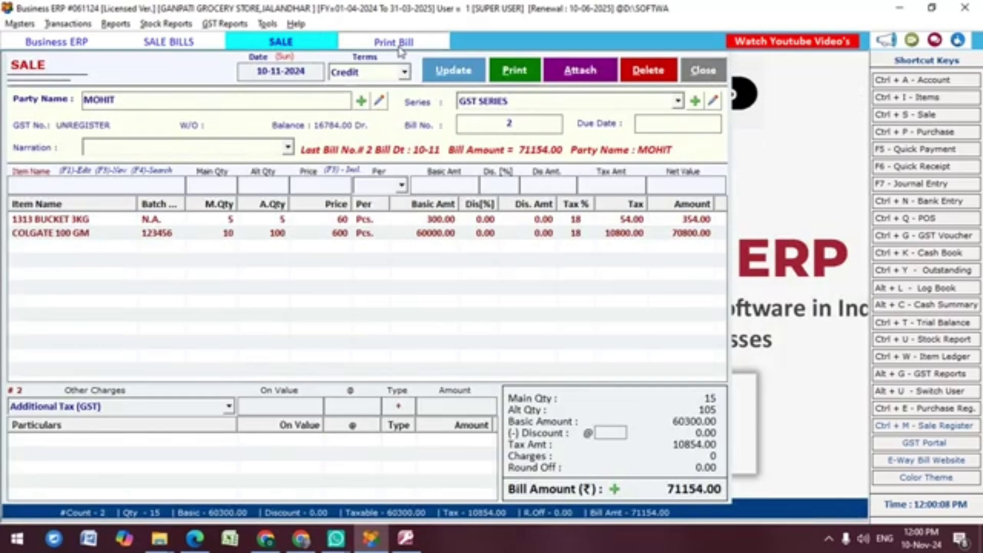
left_click(160, 439)
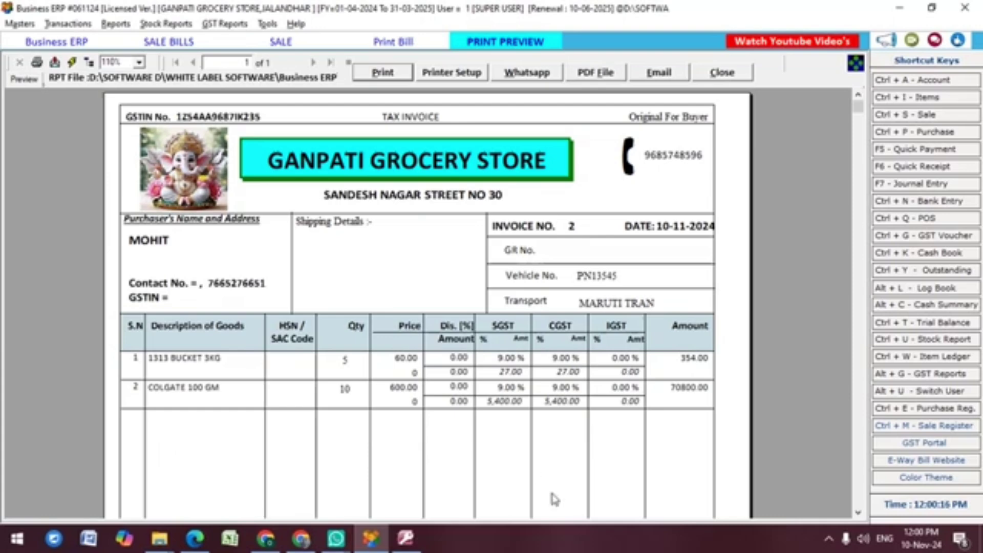
scroll(860, 378, "down", 5)
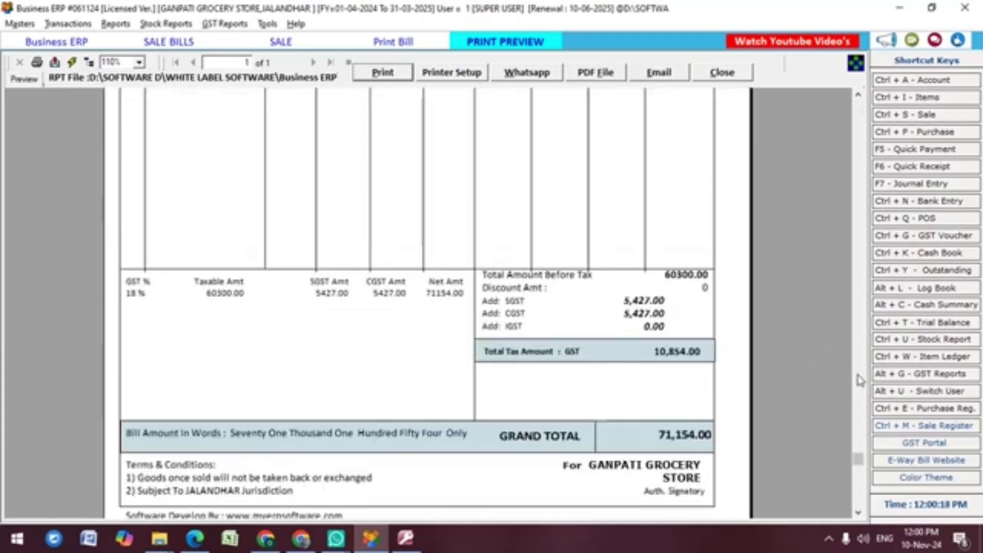
scroll(863, 423, "up", 5)
left_click(722, 73)
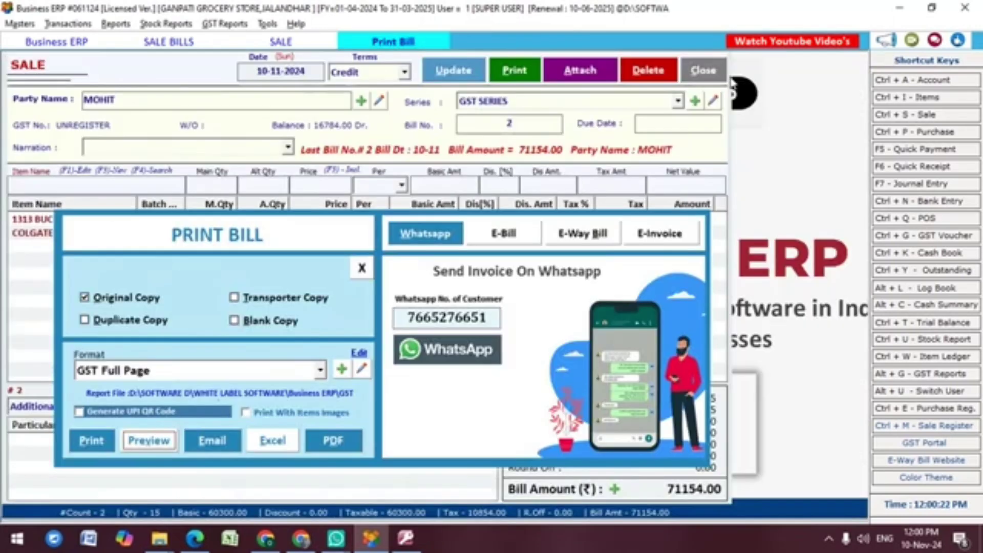
key("Escape")
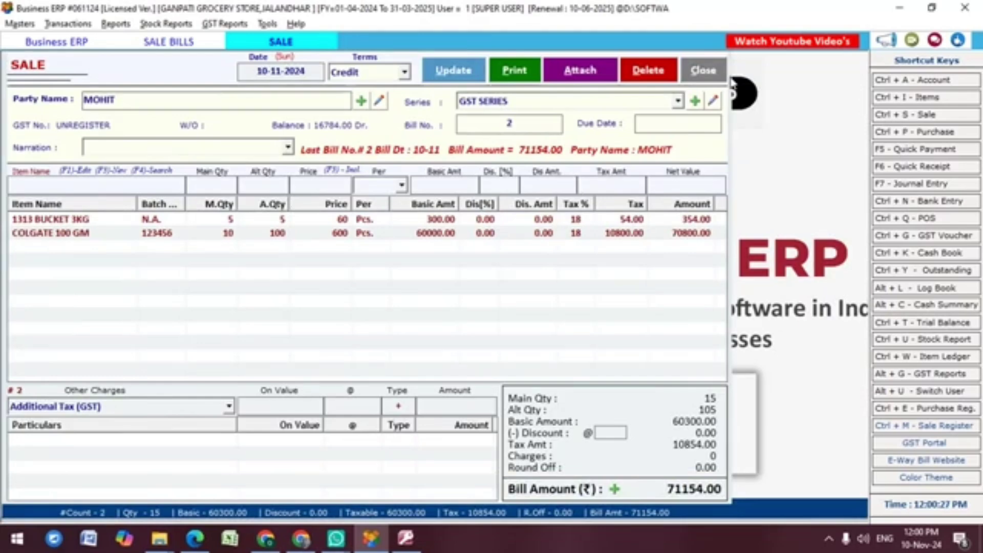
left_click(696, 72)
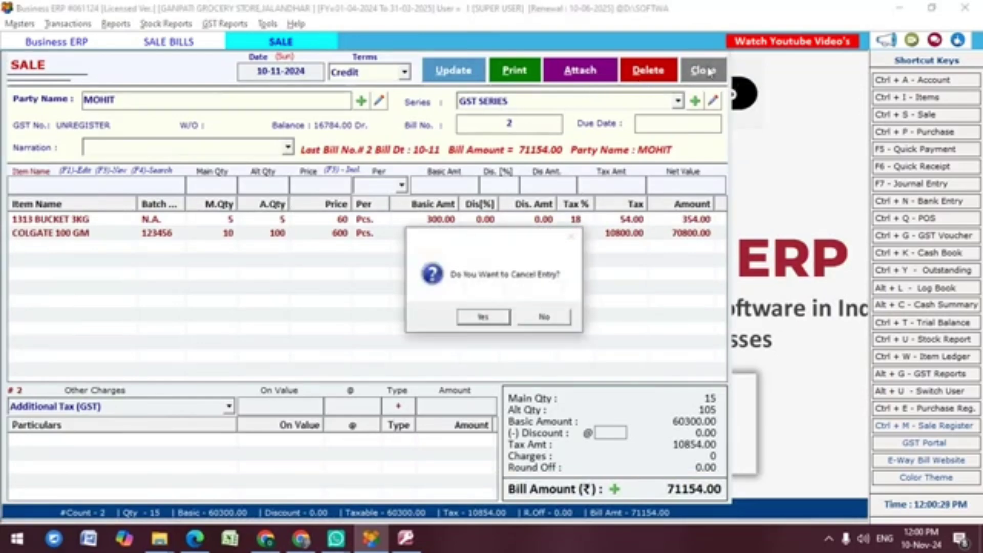